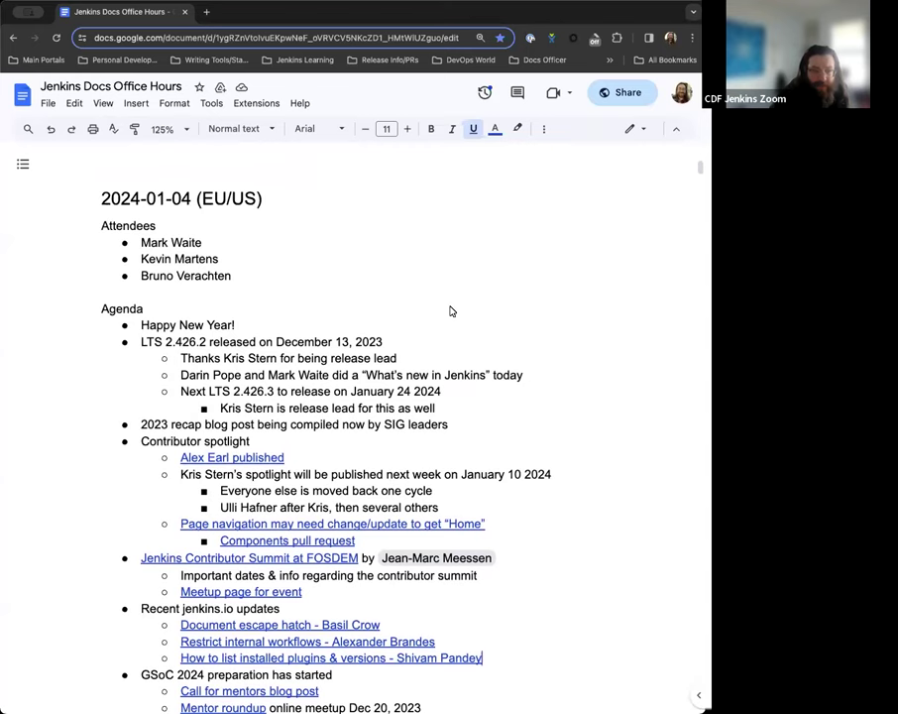
Scroll down through the notes to the Integrating Docker Compose agenda item.
scroll(451, 312, "down", 3)
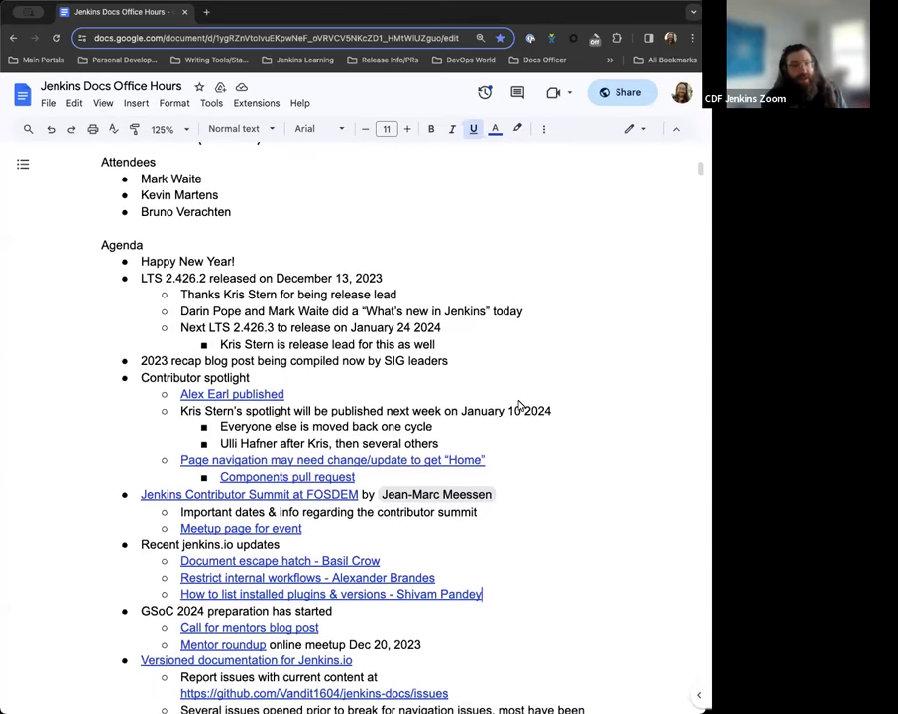
scroll(520, 405, "down", 1)
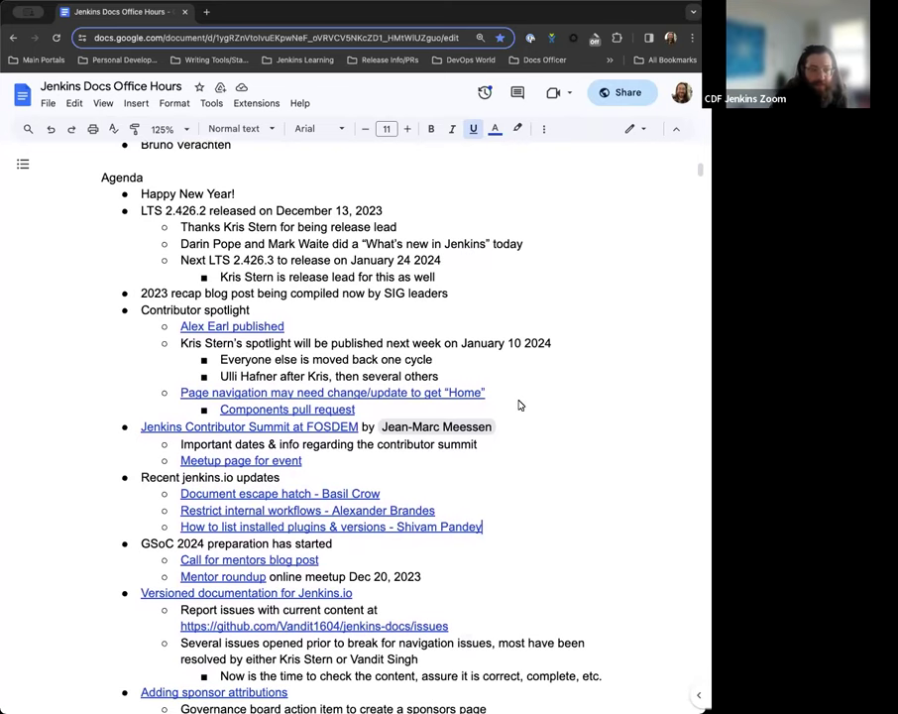
scroll(519, 404, "down", 2)
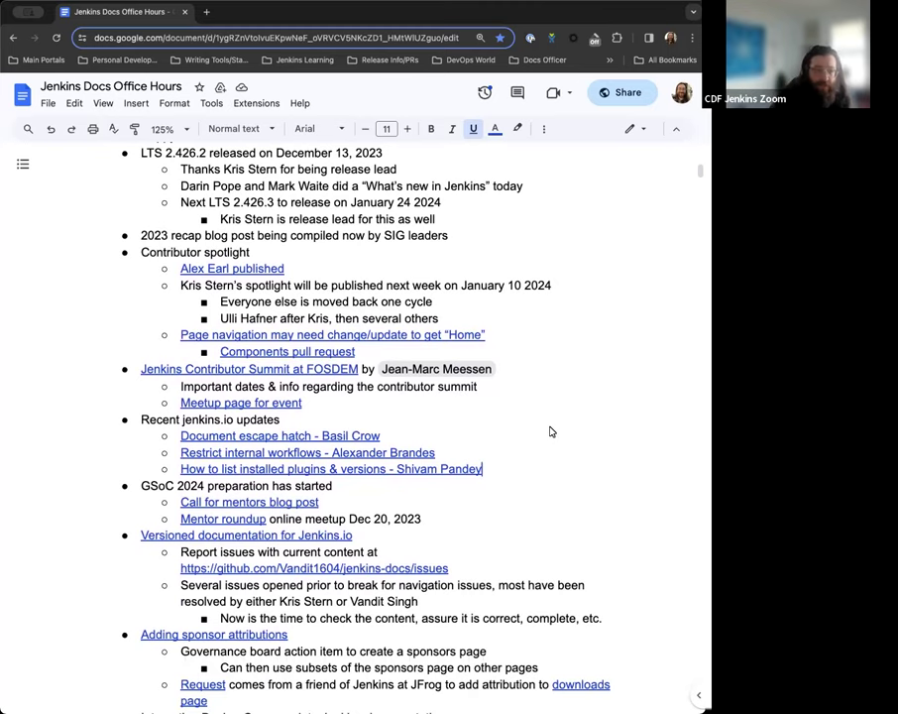
scroll(551, 431, "down", 1)
scroll(551, 426, "down", 5)
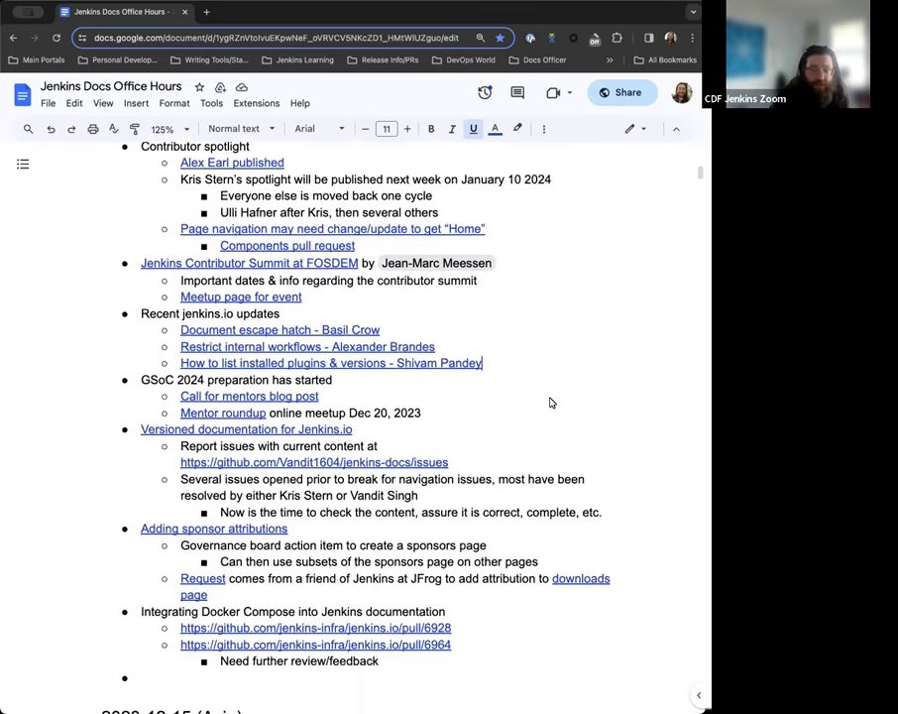
scroll(551, 402, "down", 1)
scroll(552, 403, "down", 3)
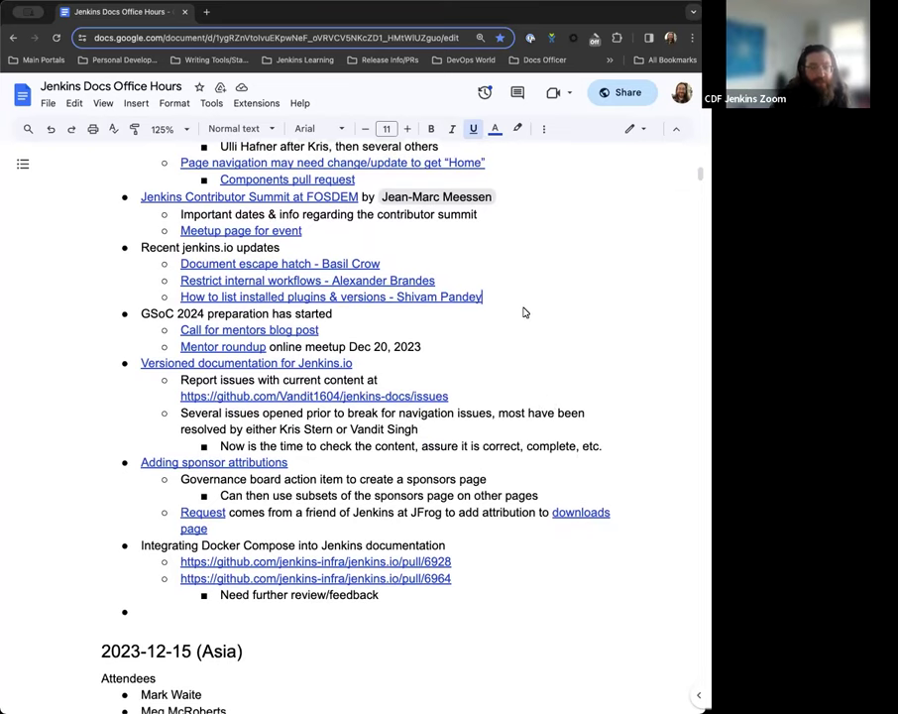
scroll(526, 310, "down", 1)
scroll(532, 315, "down", 2)
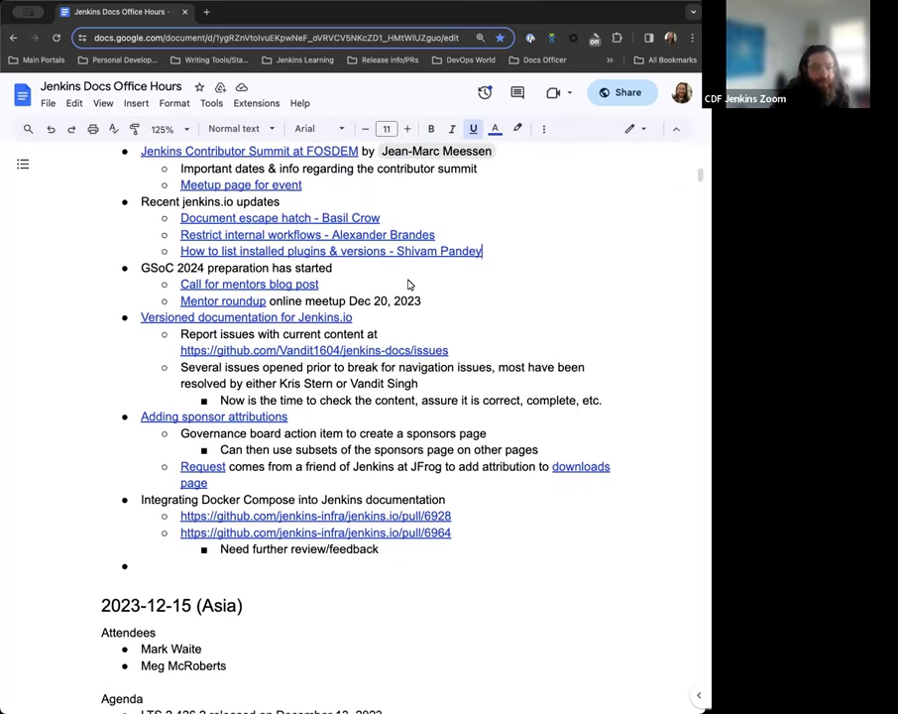
scroll(409, 283, "down", 1)
scroll(545, 275, "down", 2)
scroll(470, 261, "down", 1)
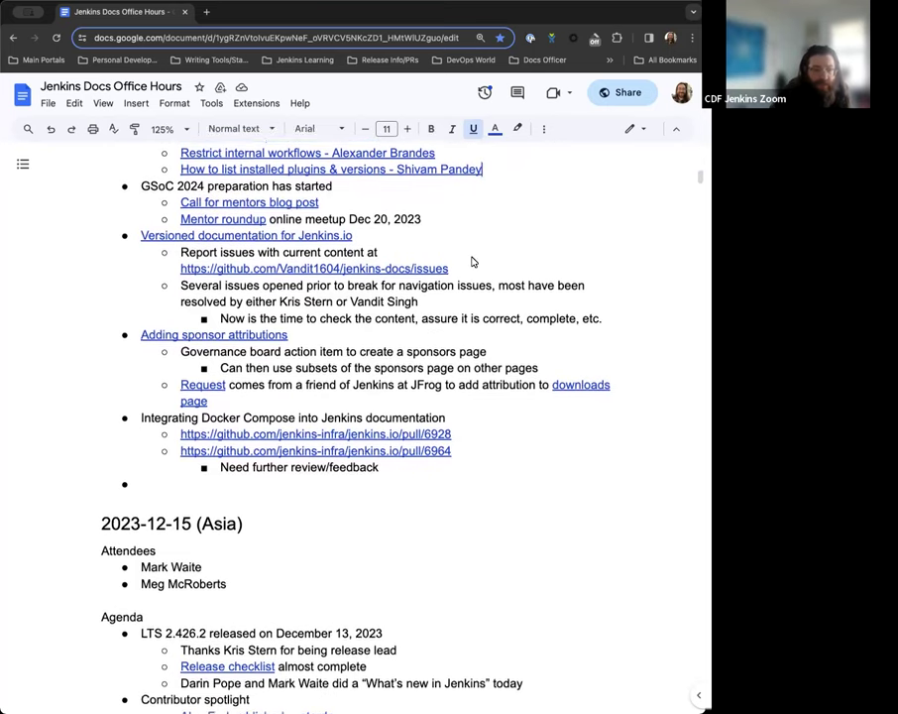
scroll(485, 259, "down", 1)
scroll(378, 362, "down", 1)
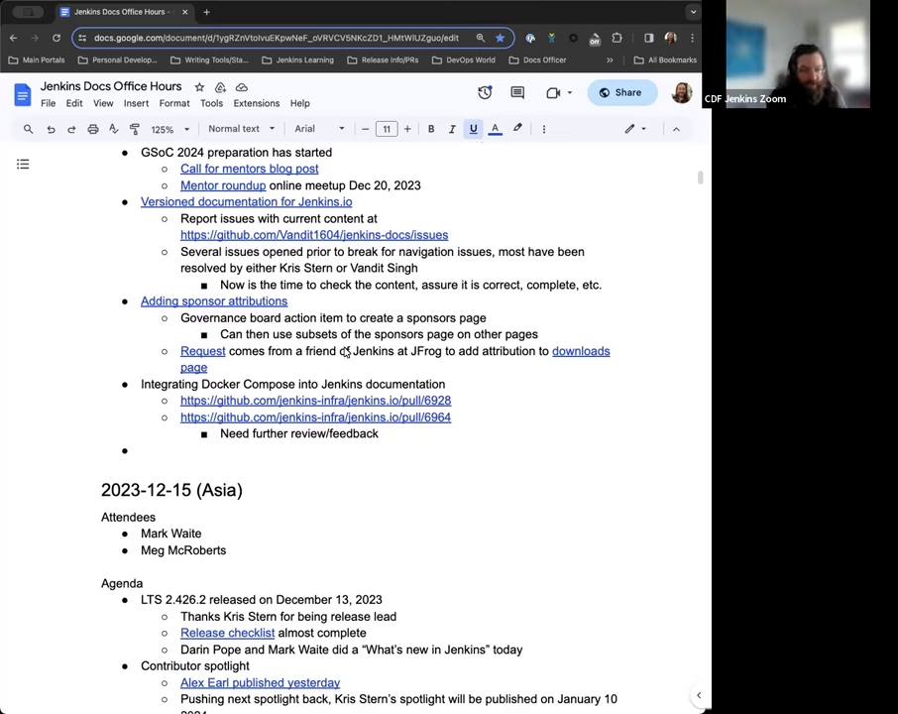
scroll(346, 346, "down", 1)
scroll(239, 427, "down", 1)
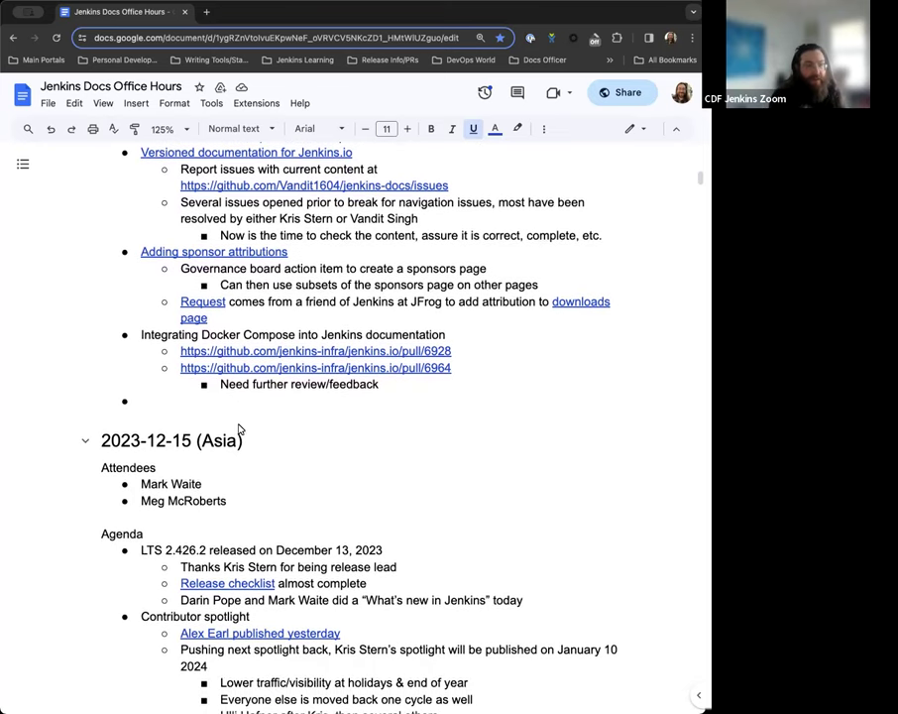
left_click(142, 404)
key("BackSpace")
key("BackSpace")
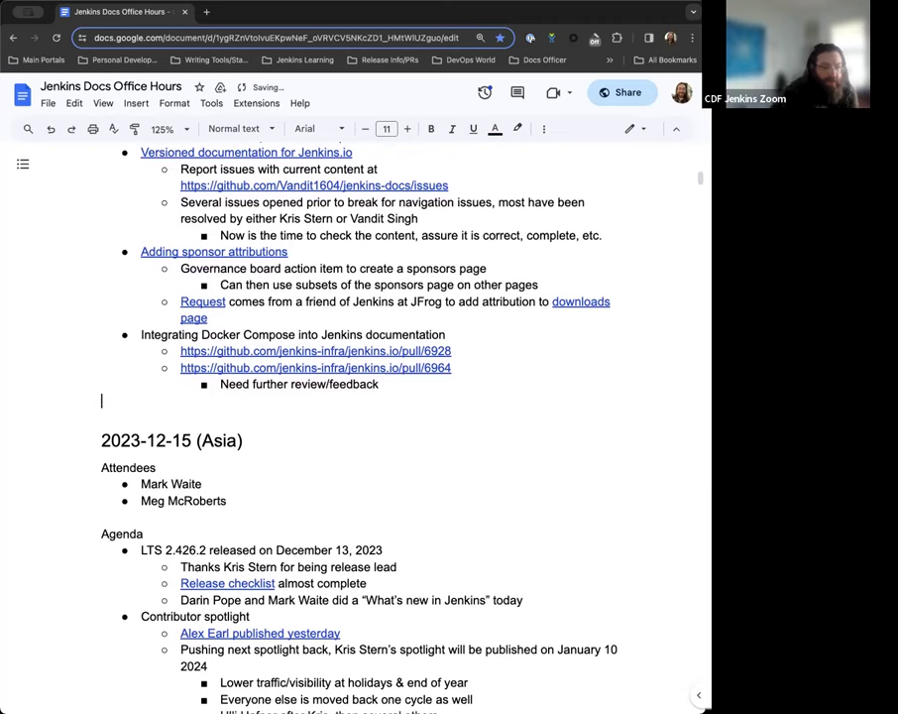
scroll(357, 427, "up", 8)
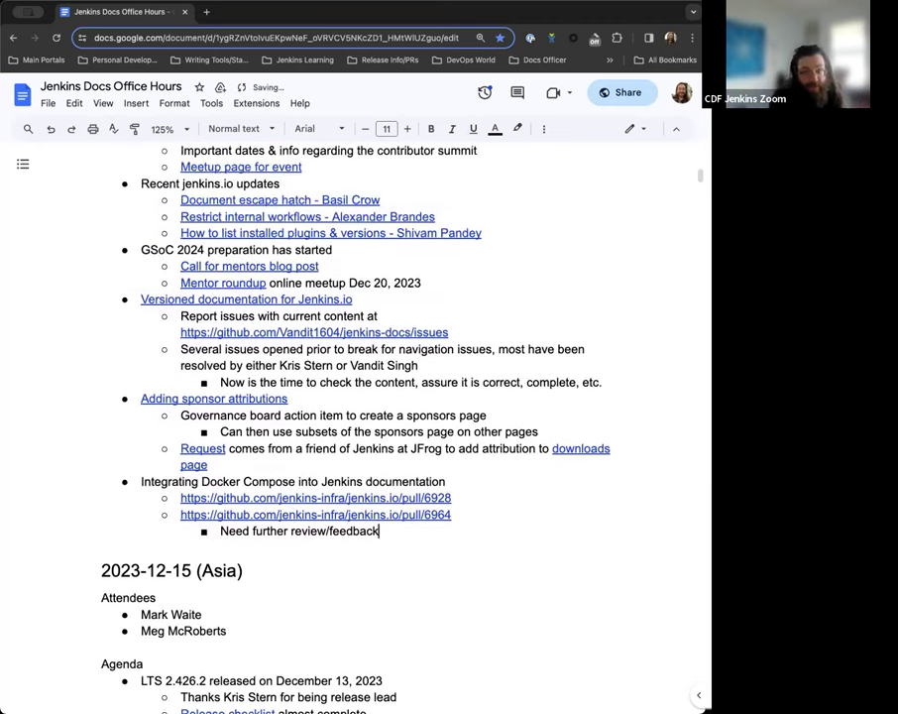
scroll(357, 426, "up", 3)
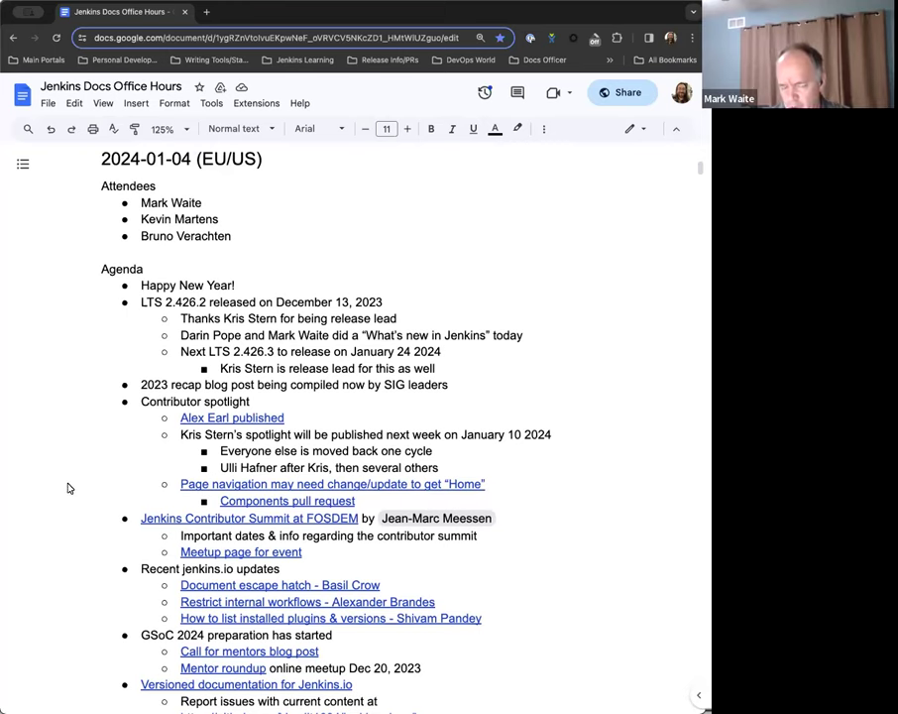
scroll(238, 503, "down", 4)
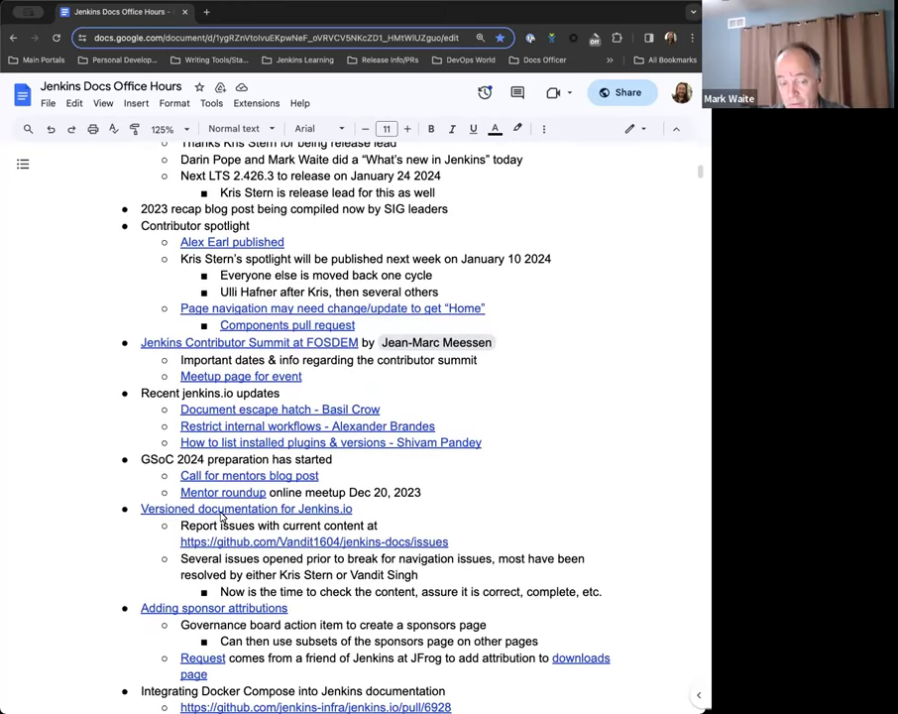
scroll(258, 514, "down", 2)
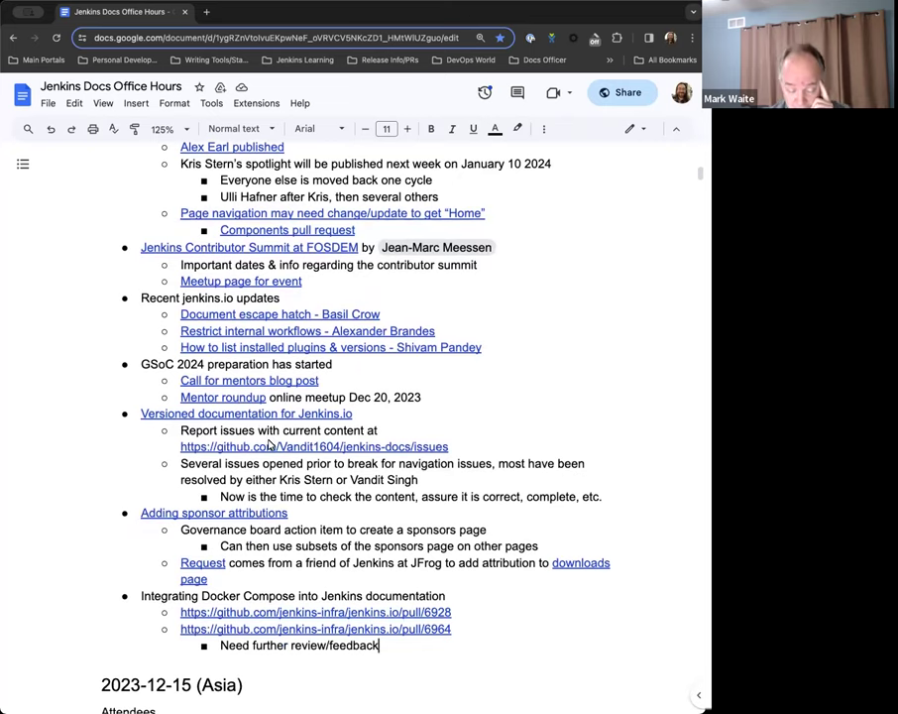
scroll(267, 446, "down", 2)
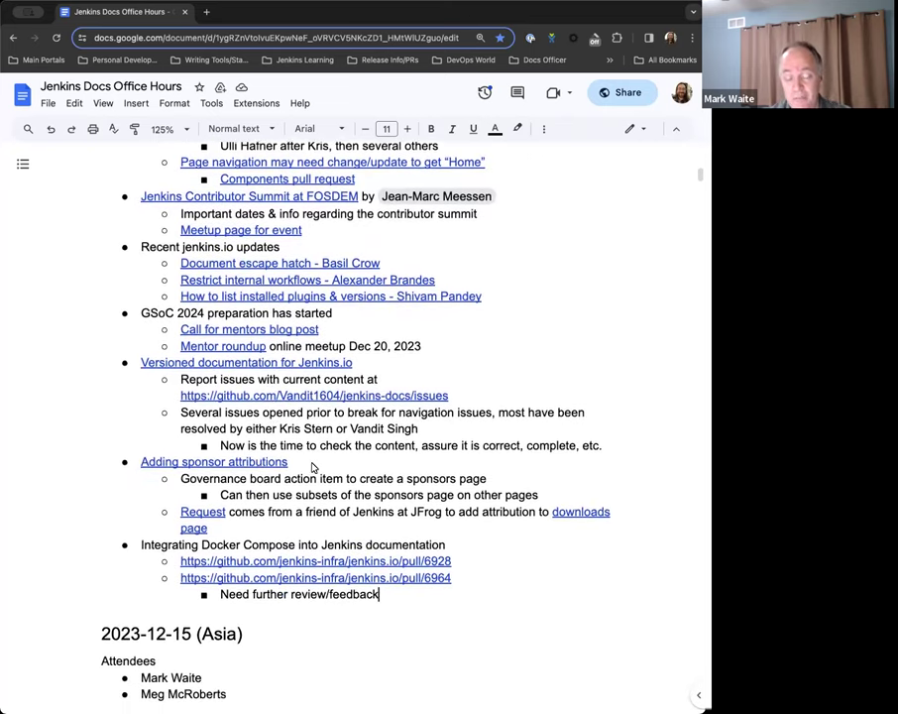
scroll(344, 429, "up", 1)
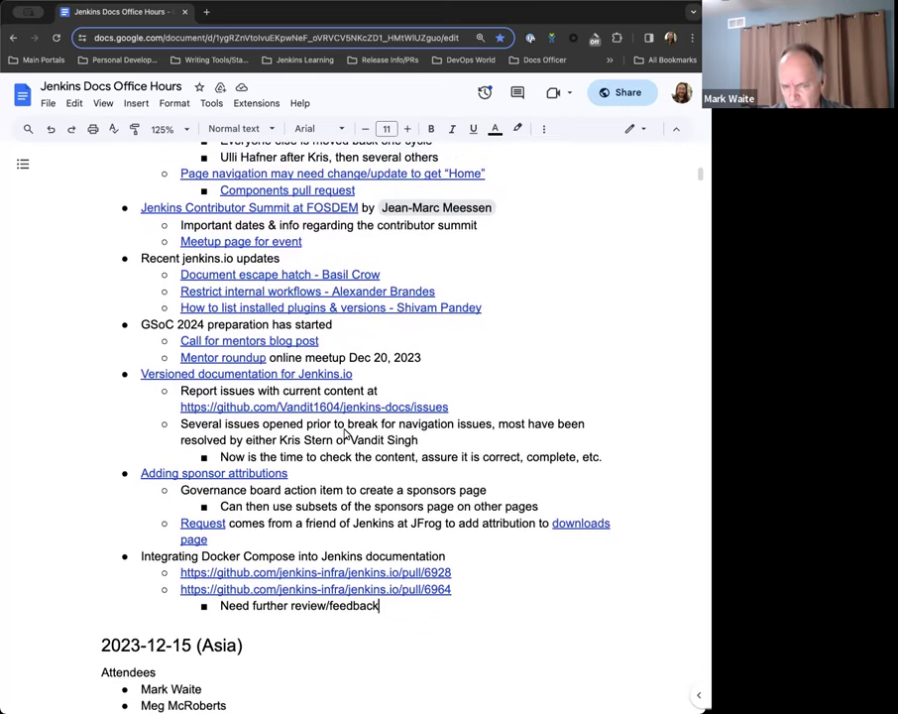
scroll(346, 432, "up", 2)
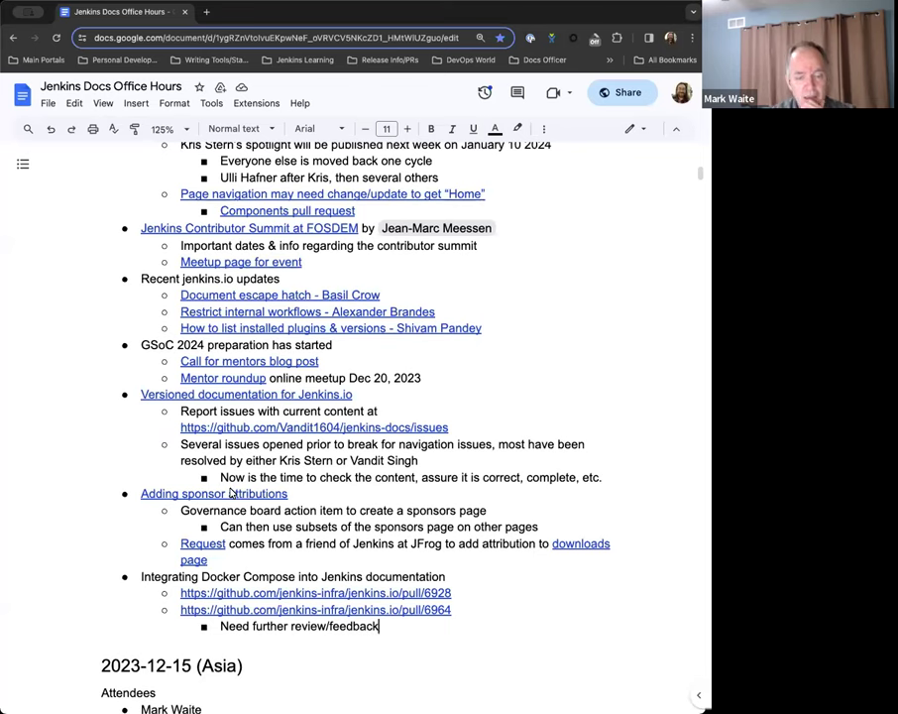
scroll(236, 486, "up", 1)
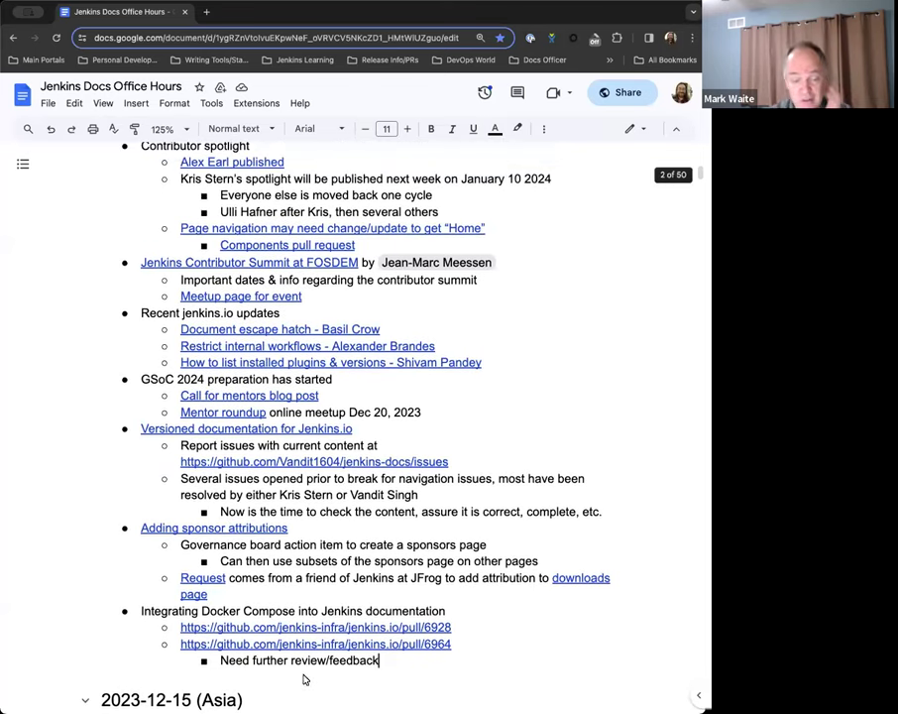
scroll(330, 612, "up", 1)
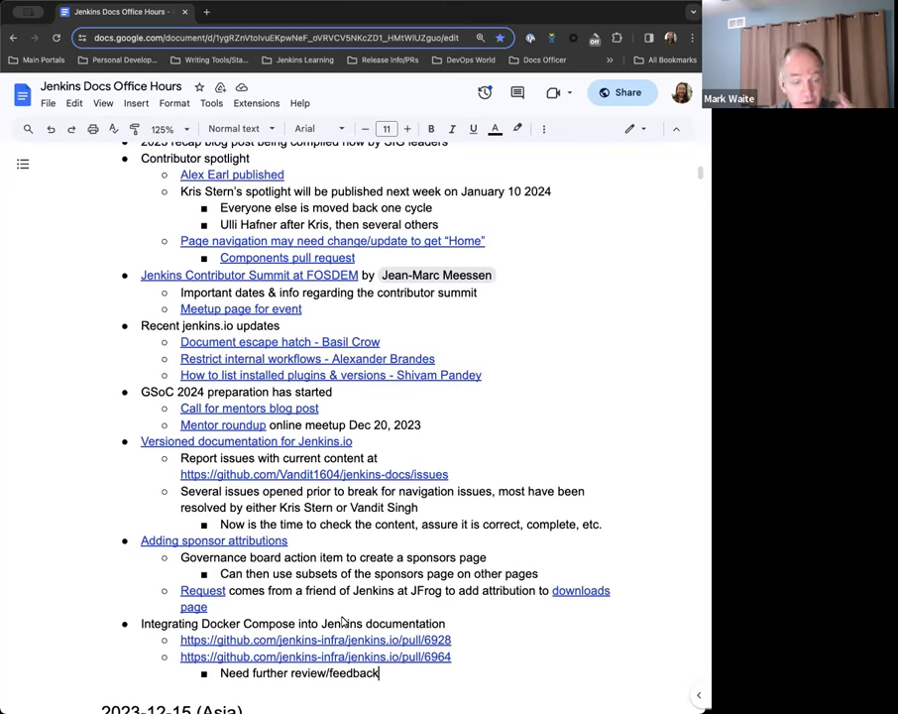
scroll(342, 621, "up", 1)
scroll(342, 620, "down", 2)
scroll(327, 555, "down", 4)
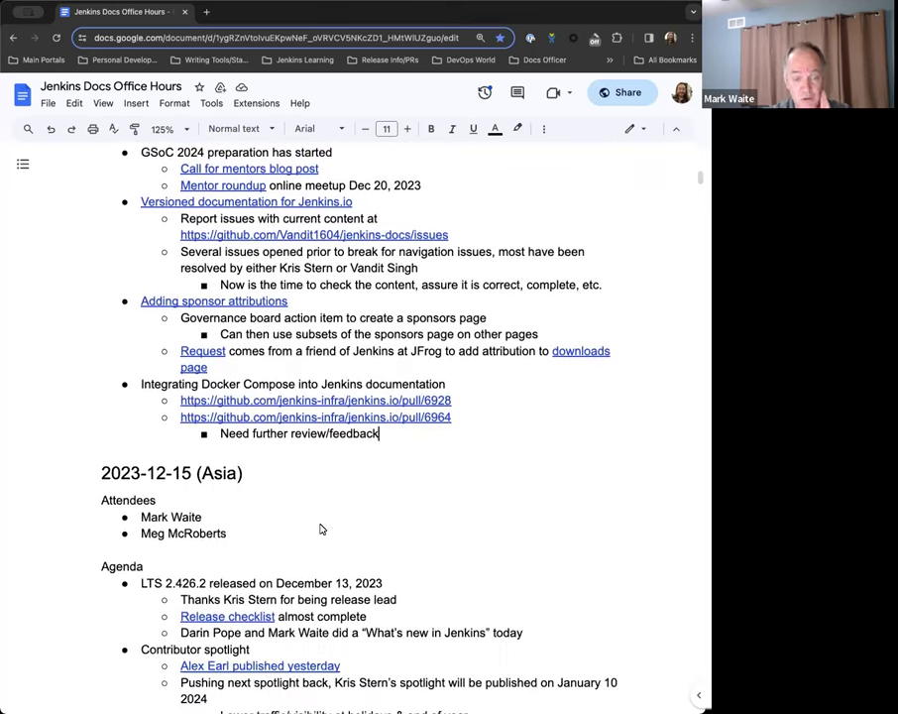
scroll(320, 529, "up", 8)
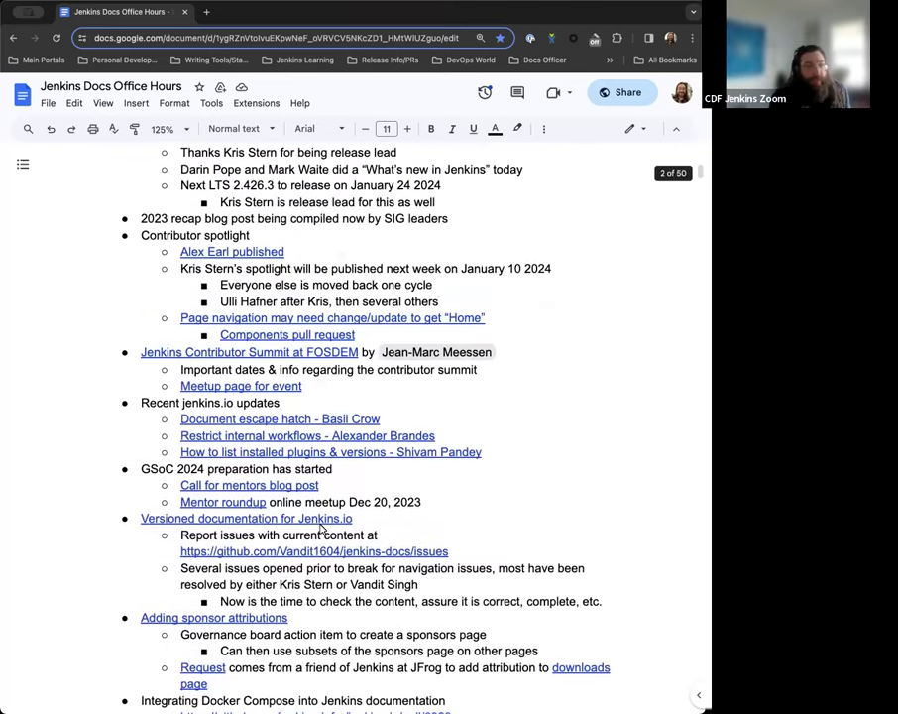
Scroll around the Docker Compose bullet to place the jenkins.io pull request links beneath it.
scroll(320, 529, "up", 1)
scroll(320, 527, "down", 2)
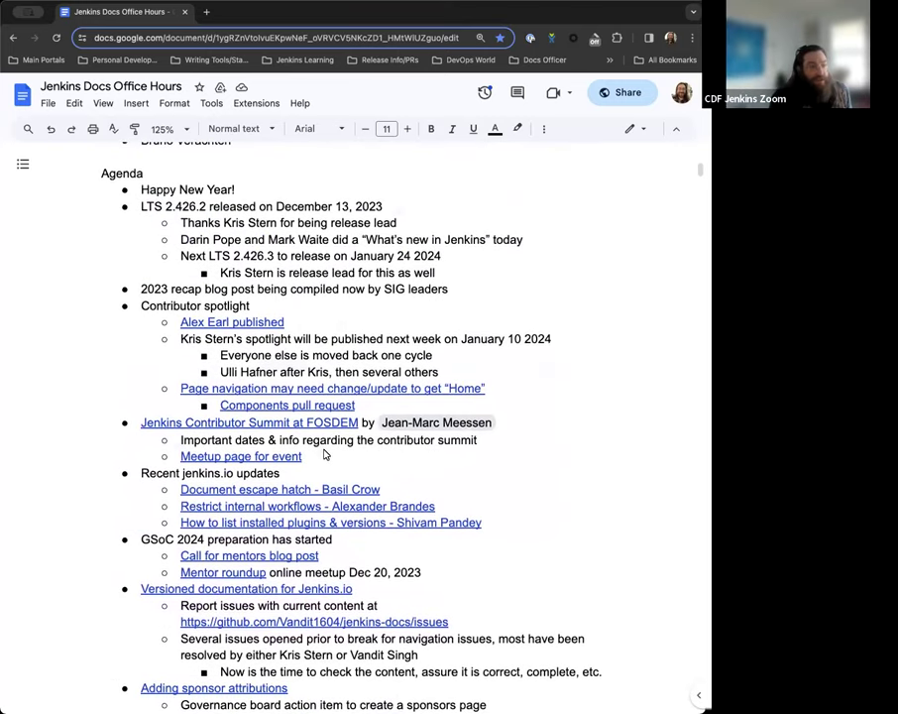
scroll(324, 454, "down", 1)
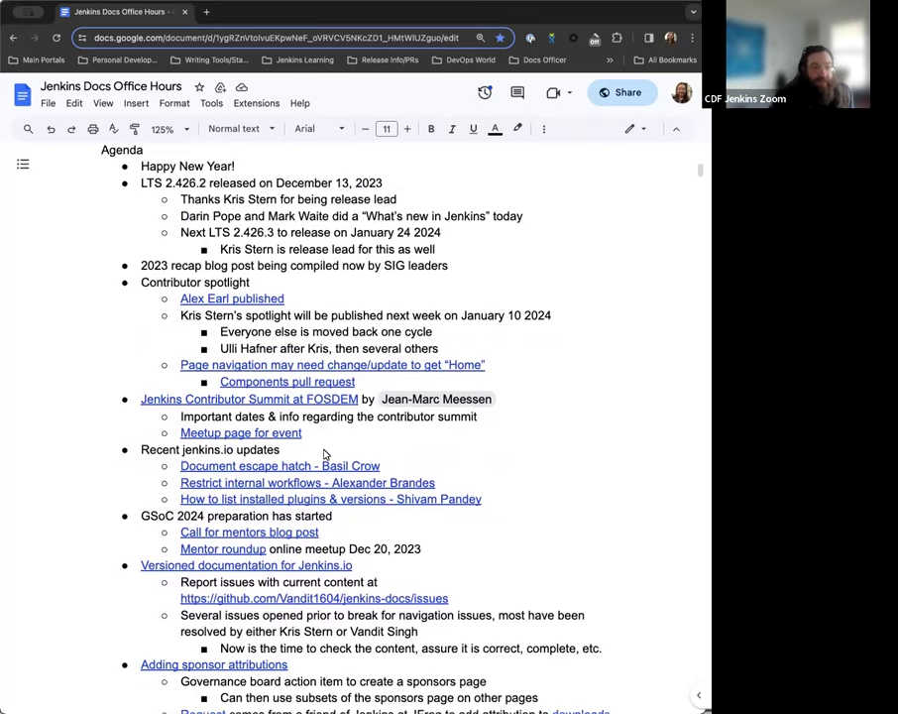
scroll(298, 431, "down", 1)
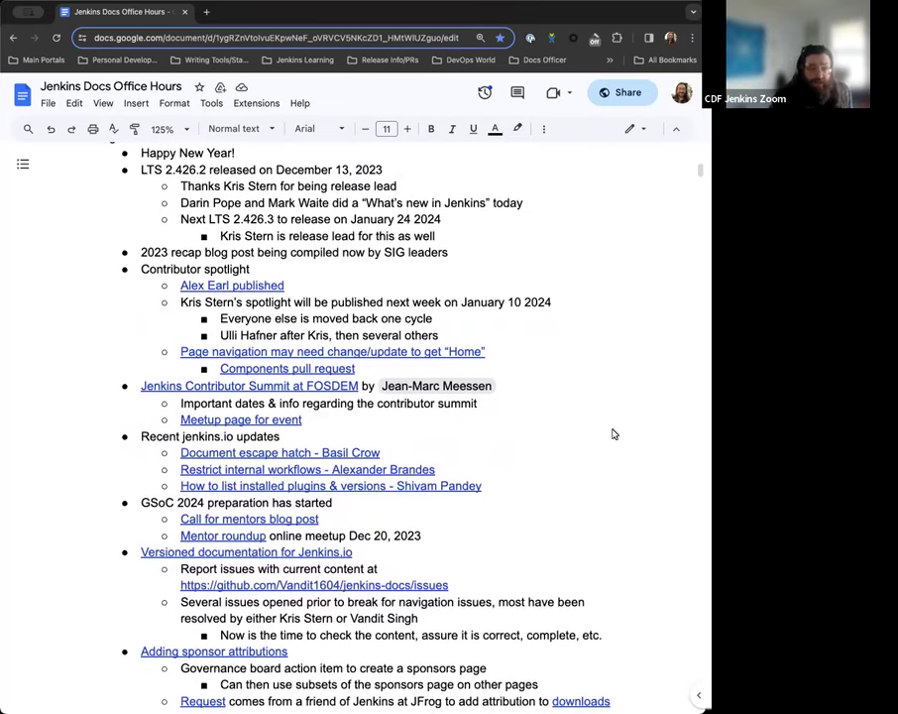
scroll(614, 434, "up", 1)
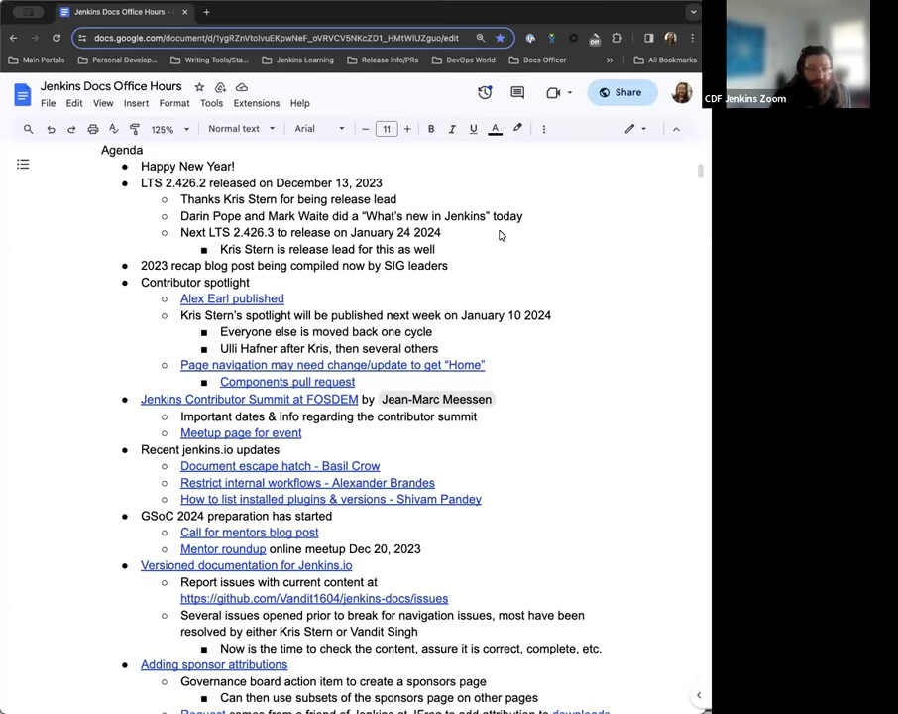
scroll(491, 242, "down", 1)
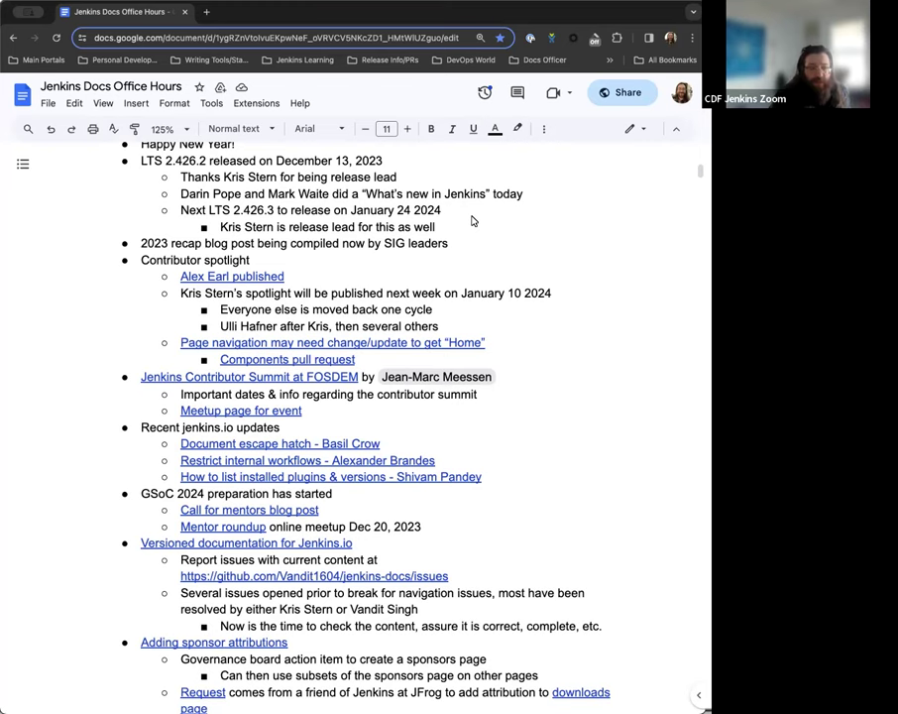
scroll(472, 220, "down", 1)
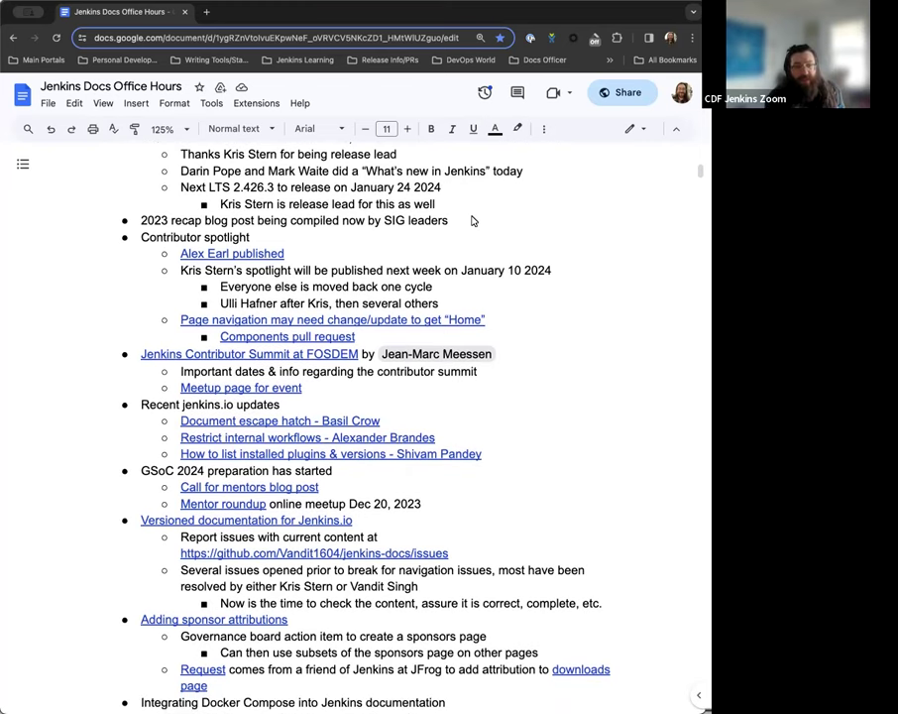
scroll(472, 220, "up", 2)
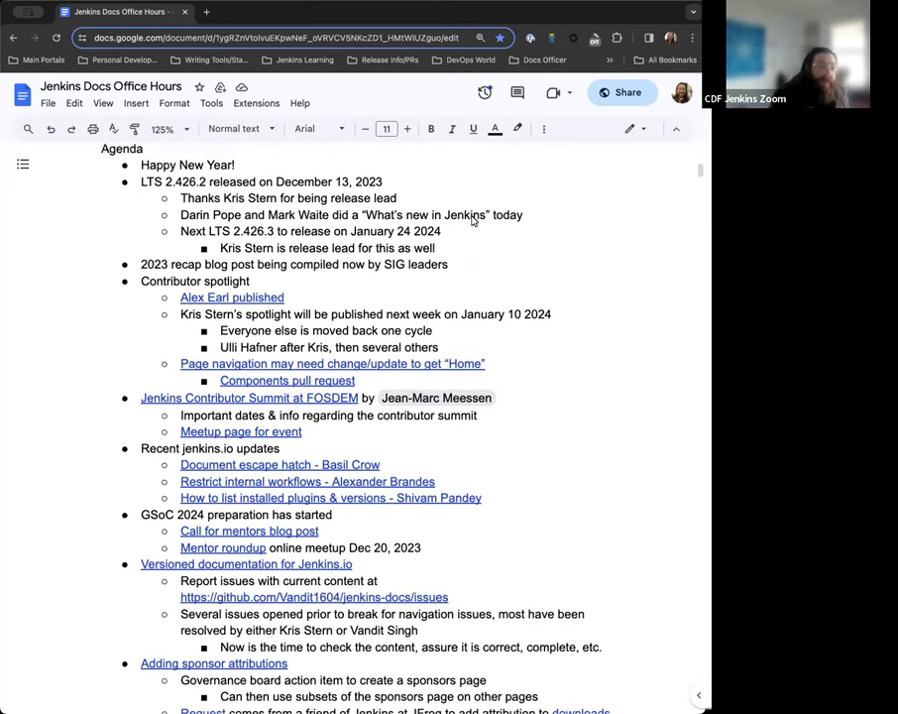
scroll(472, 220, "up", 1)
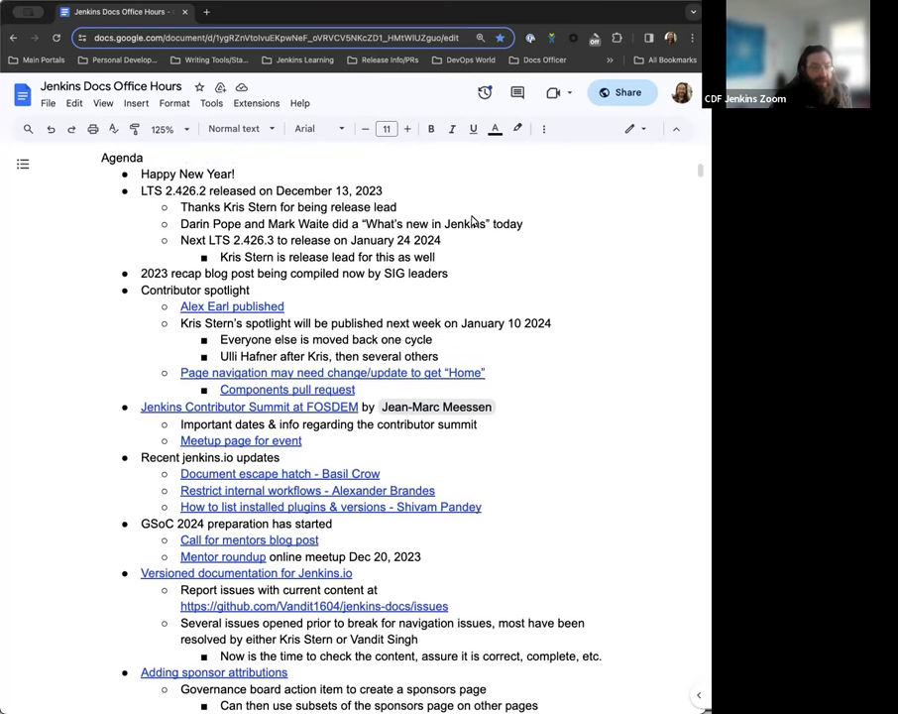
scroll(472, 220, "down", 3)
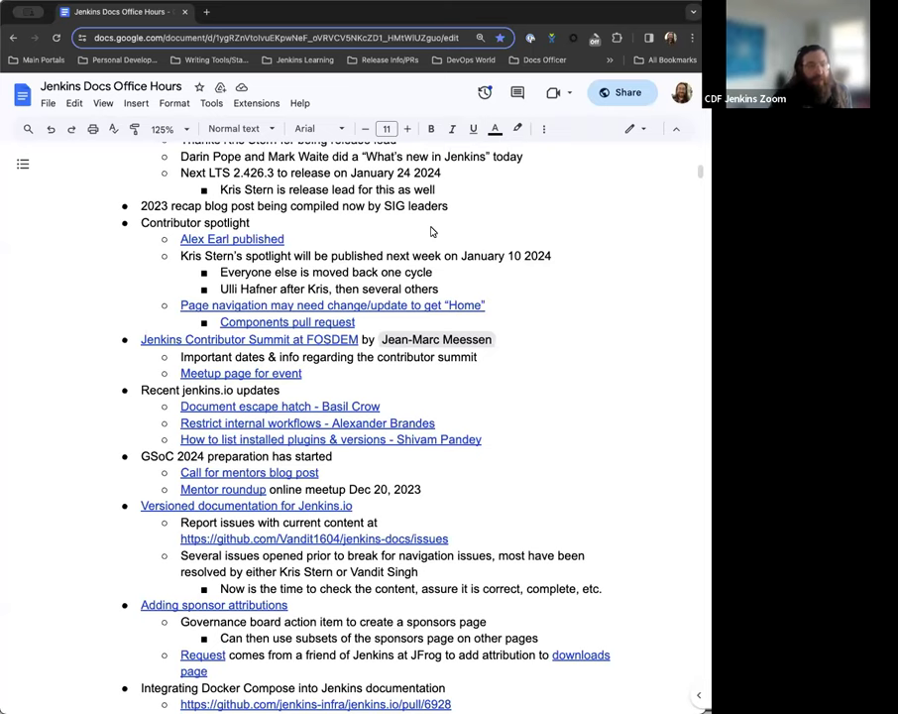
Scroll down the notes below the pull/6964 link.
scroll(431, 231, "down", 2)
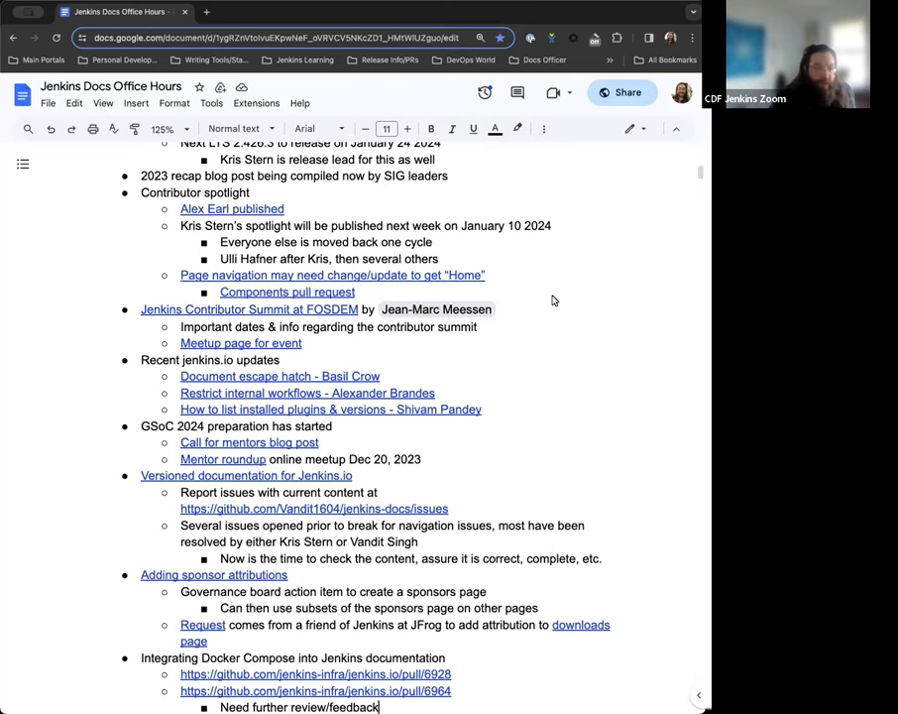
scroll(553, 300, "down", 1)
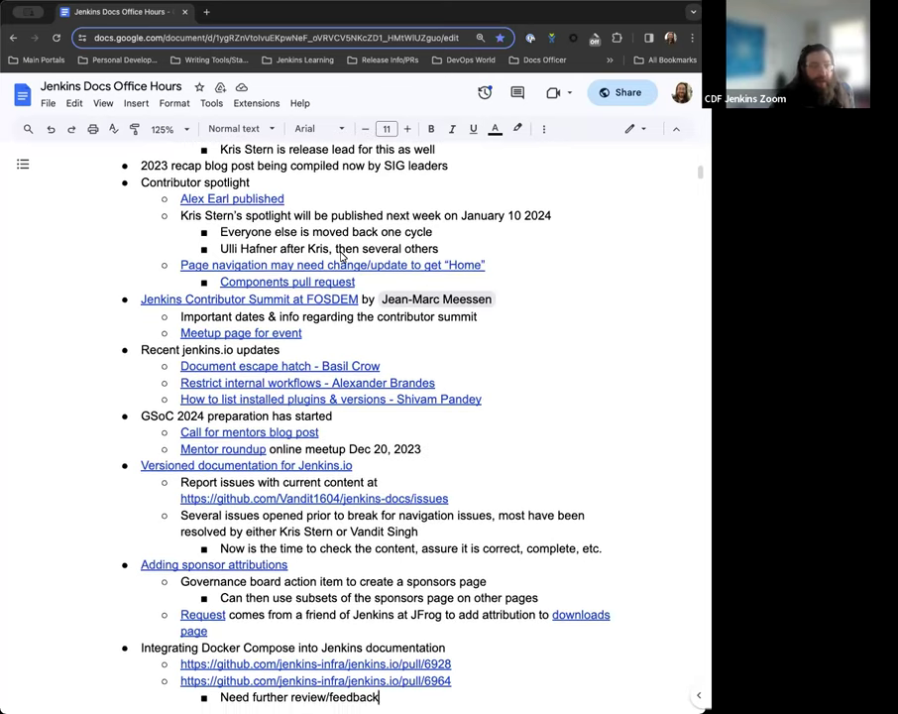
scroll(327, 253, "down", 1)
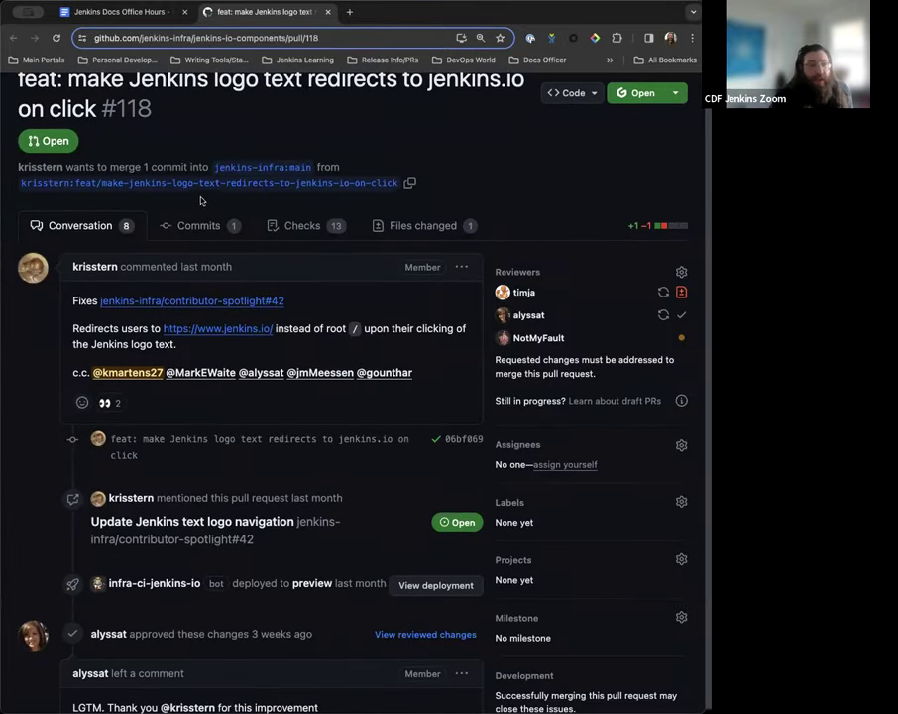
Load the jenkins.io home page in a new tab by entering 'jenkins' in the address bar.
left_click(349, 12)
type("jenkins")
key("Return")
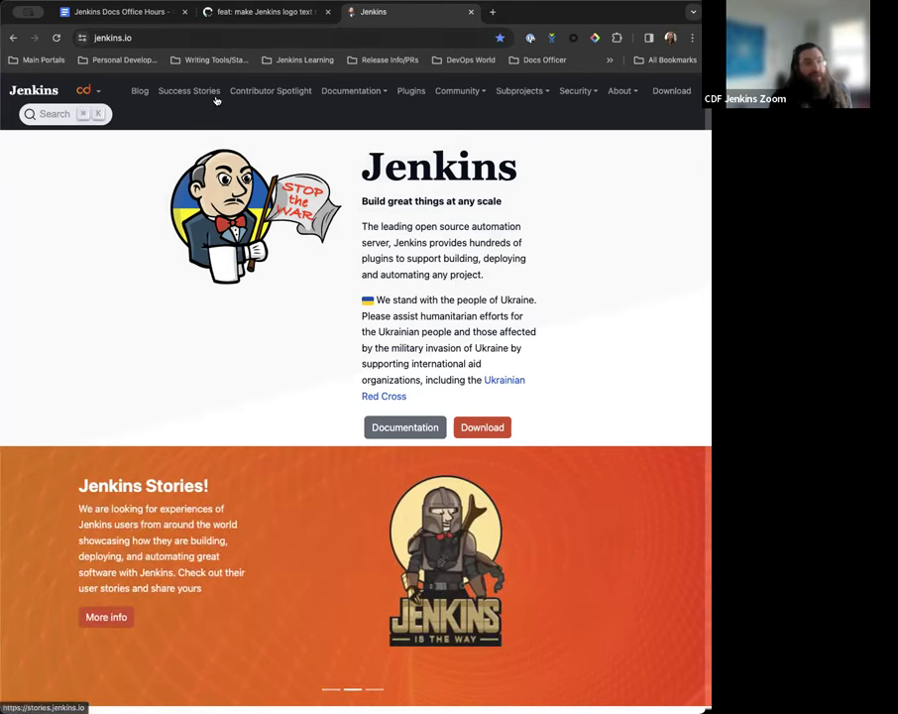
Browse the Contributor Spotlight site, viewing Alex Earl's contributor page twice.
left_click(256, 97)
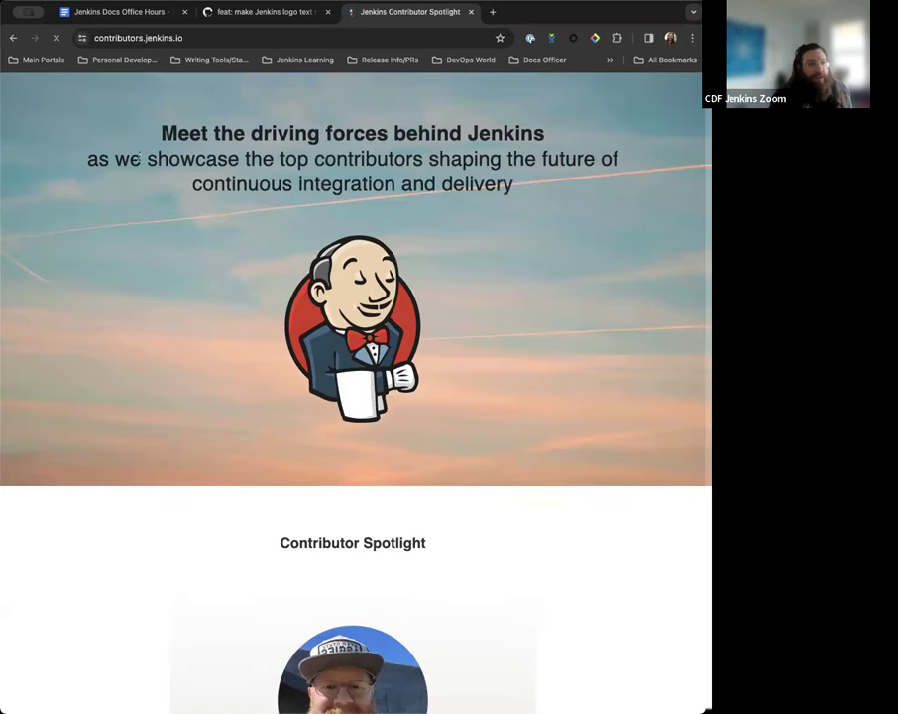
scroll(341, 502, "down", 3)
left_click(367, 493)
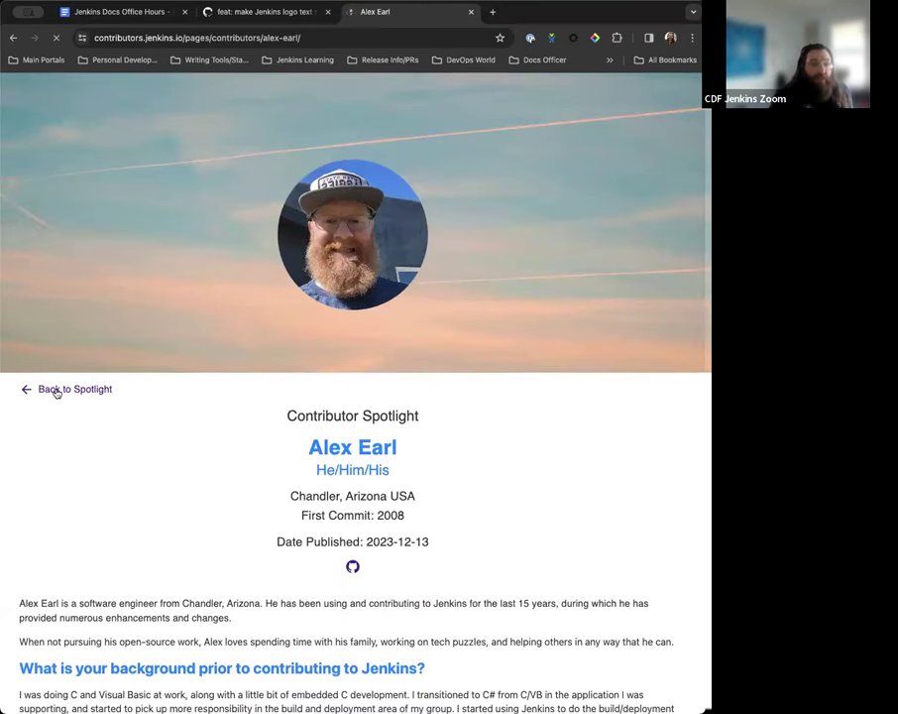
left_click(58, 389)
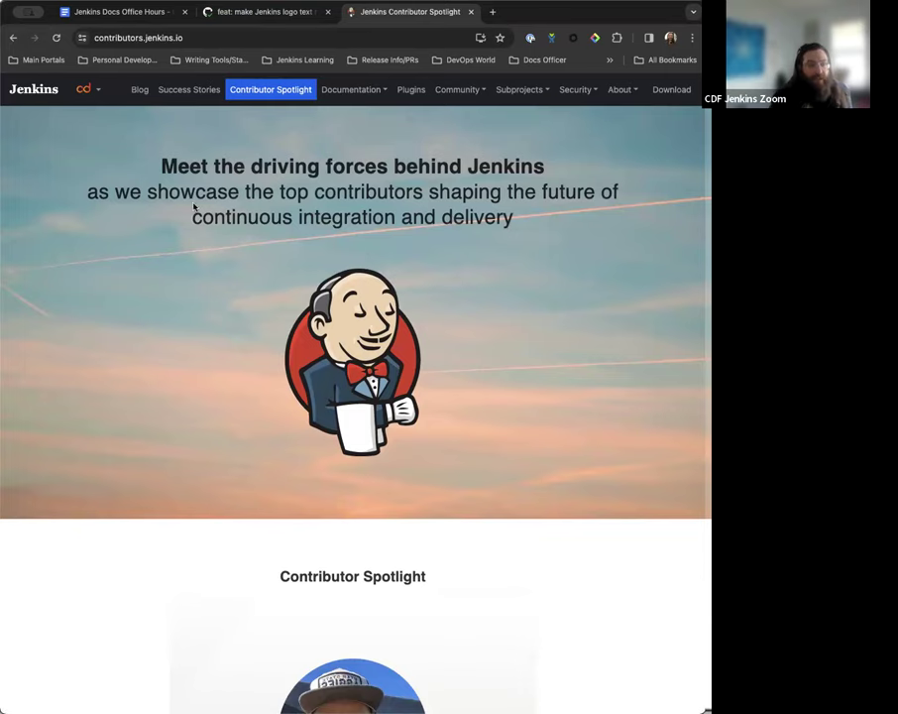
scroll(304, 483, "down", 3)
left_click(305, 486)
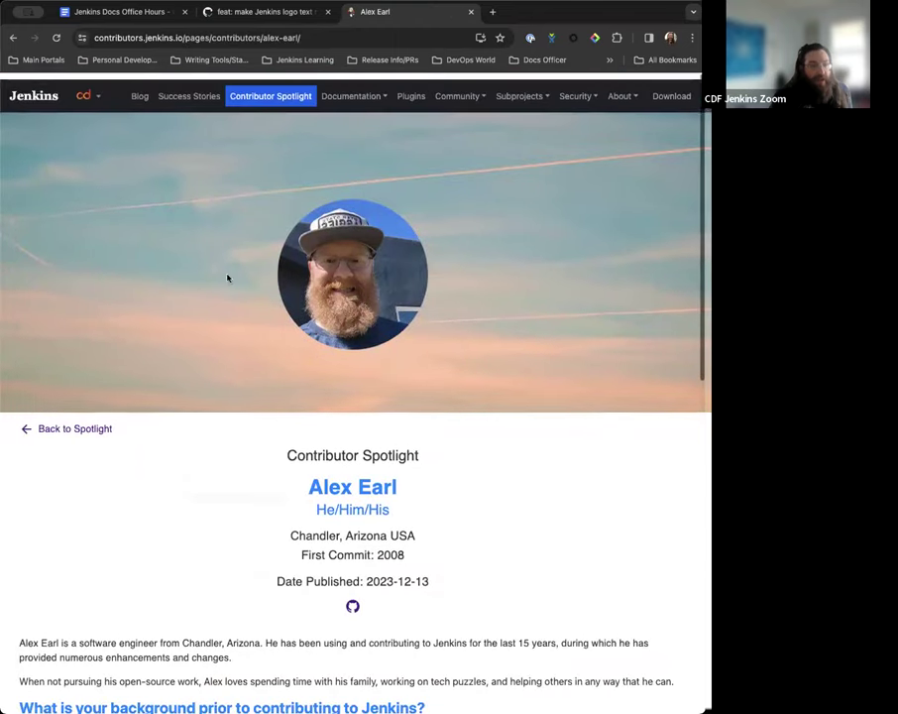
Test where the Jenkins logo leads from the spotlight page and from the Blog page.
left_click(17, 90)
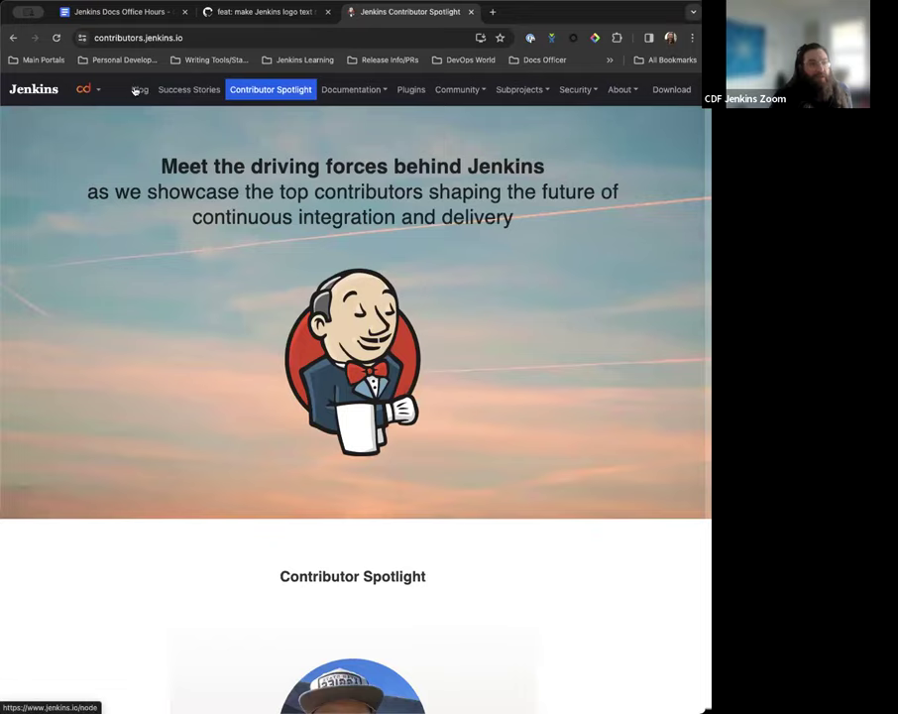
left_click(136, 90)
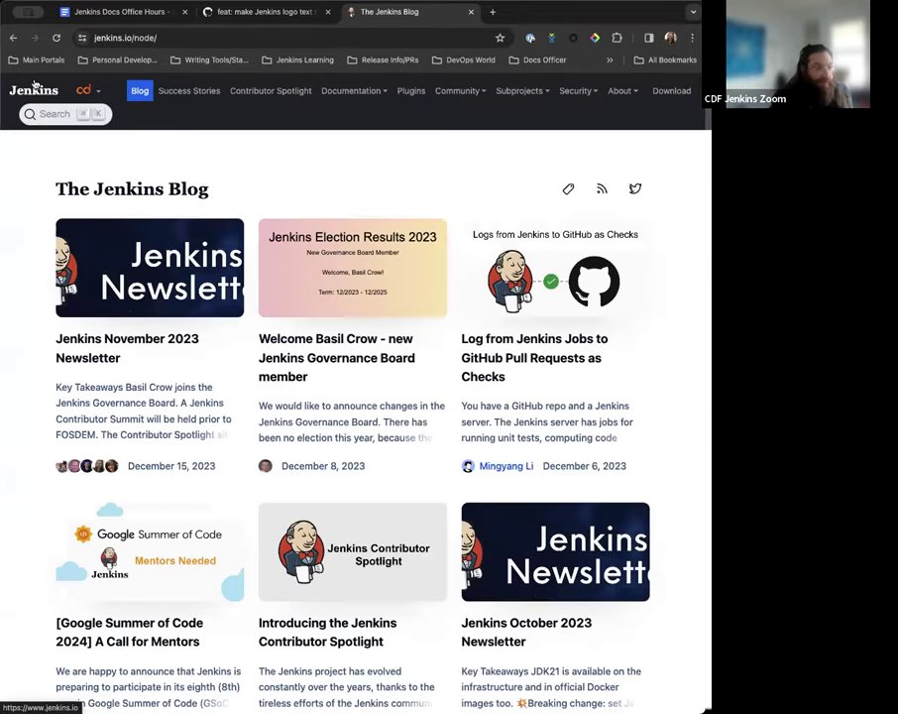
left_click(32, 90)
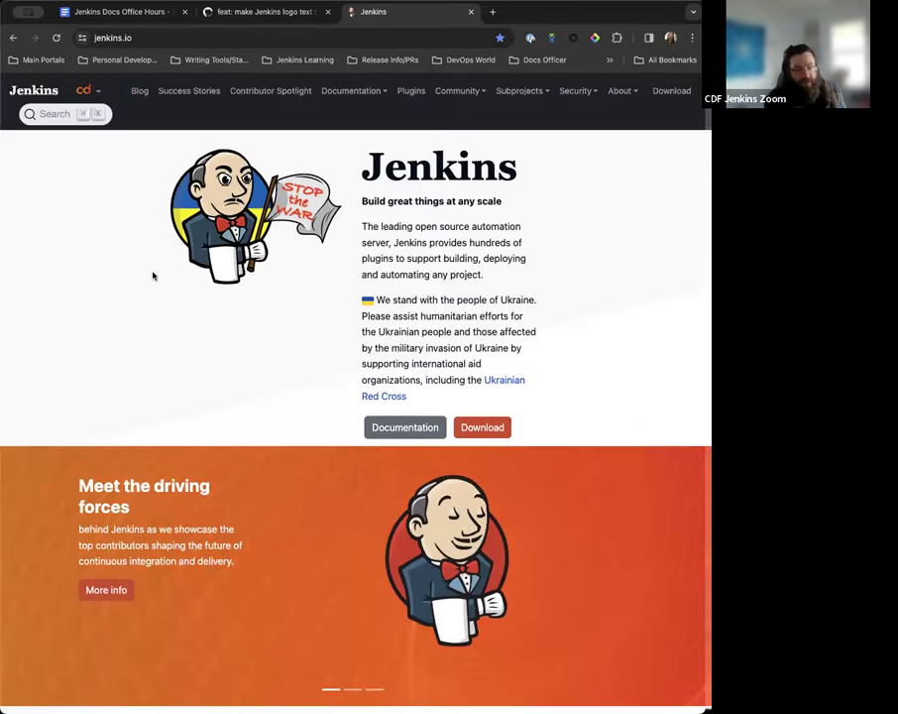
Read PR #118's reviewer comments on Kubernetes-style navigation, then return to the jenkins.io tab.
left_click(263, 14)
scroll(213, 425, "down", 10)
scroll(213, 425, "down", 10)
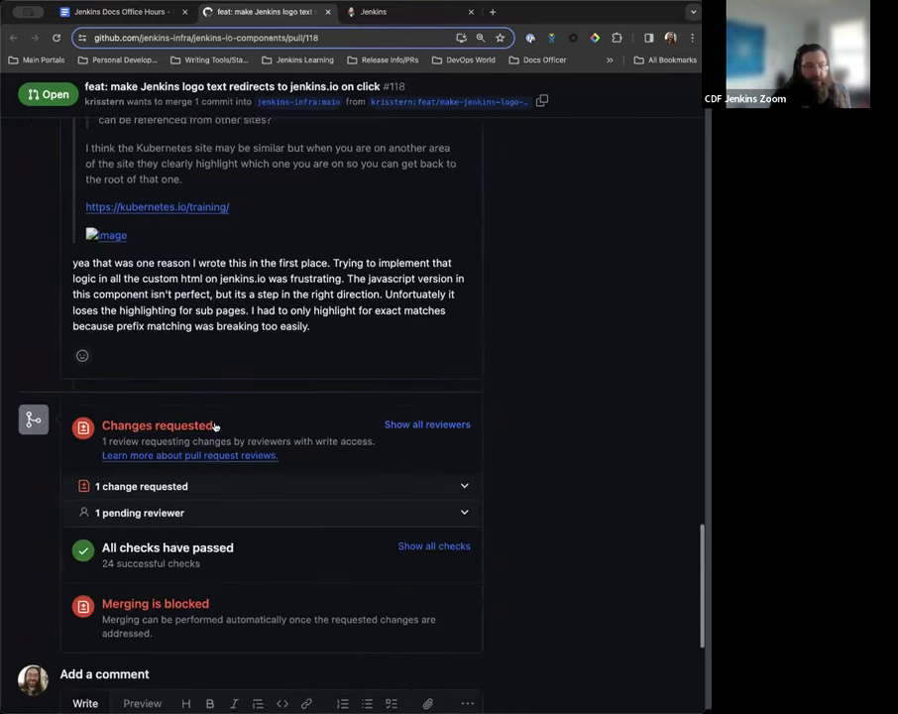
scroll(214, 424, "up", 4)
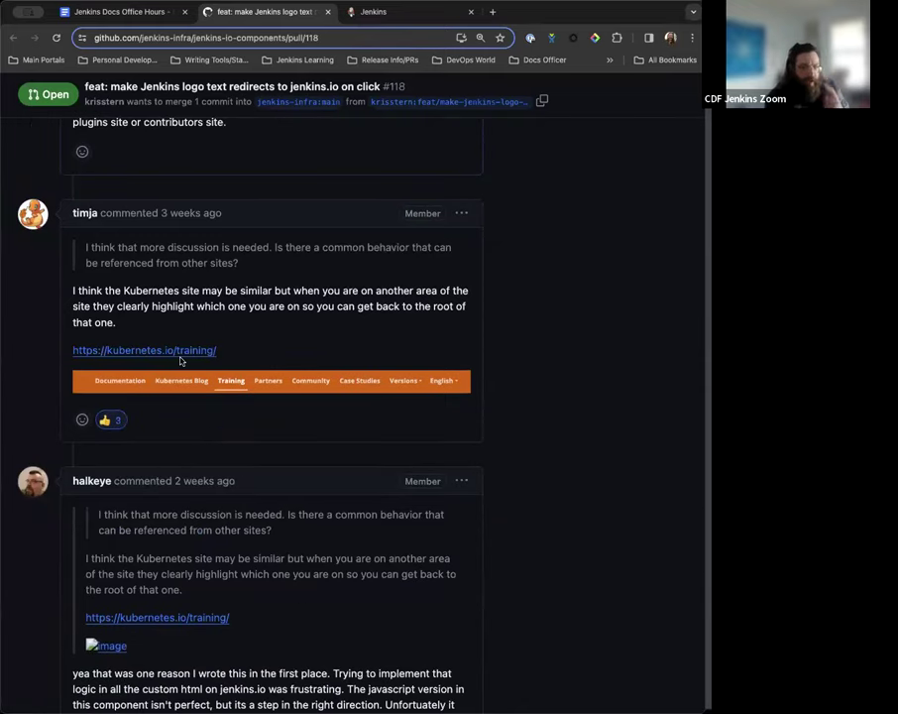
scroll(260, 396, "down", 1)
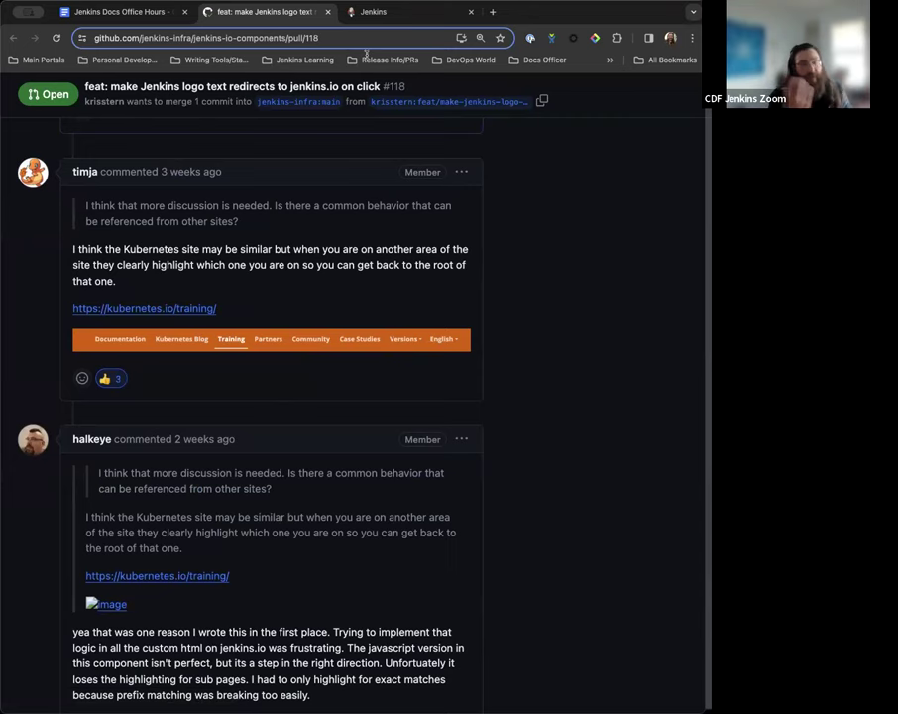
scroll(179, 342, "down", 3)
scroll(260, 400, "up", 5)
scroll(295, 318, "down", 1)
scroll(297, 318, "up", 1)
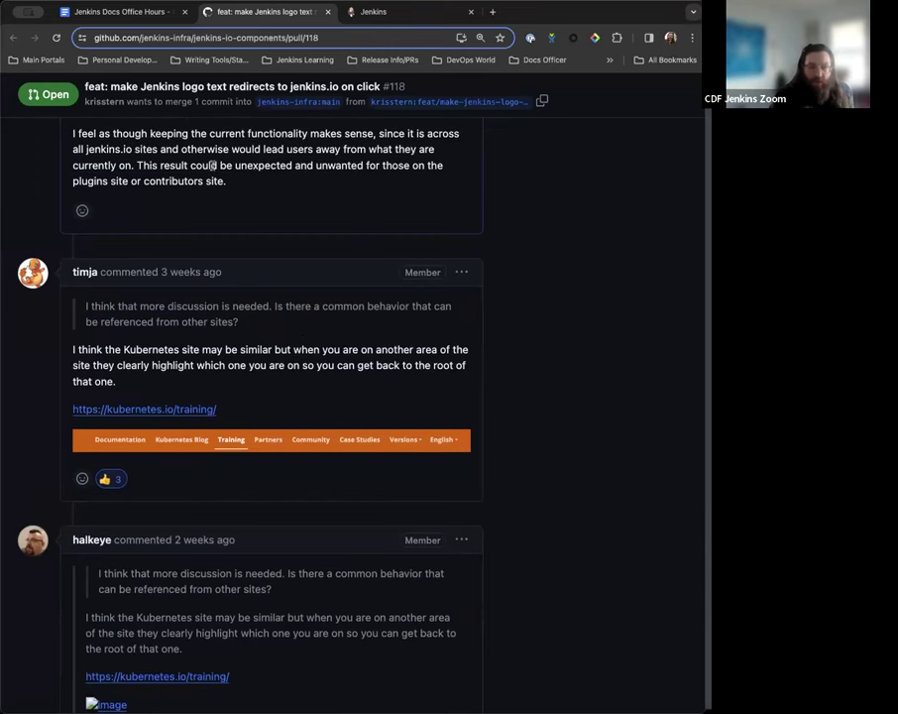
scroll(232, 331, "down", 1)
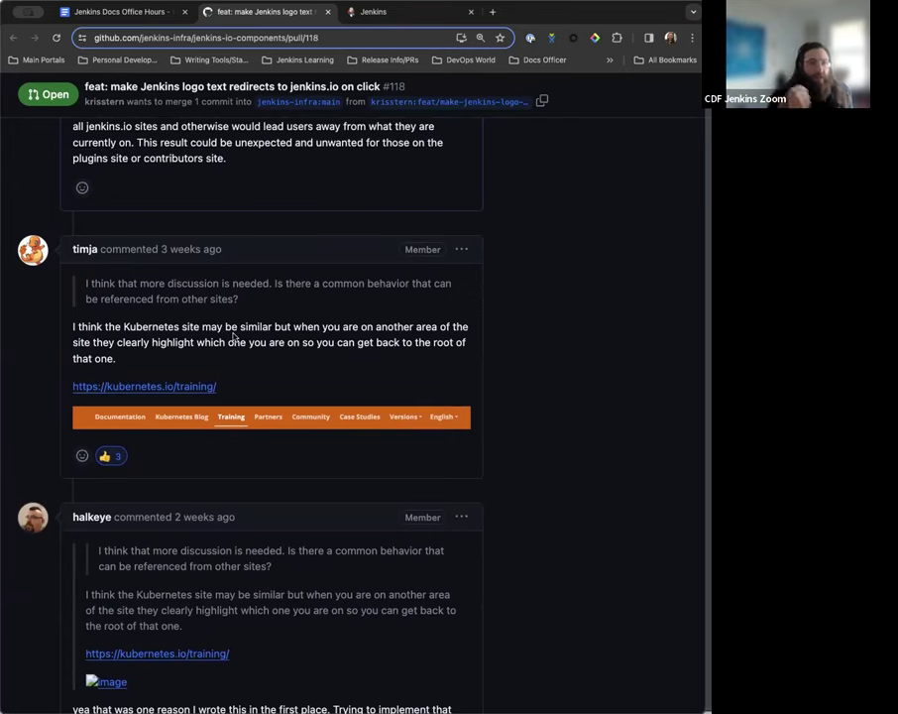
scroll(234, 337, "down", 5)
scroll(248, 450, "up", 6)
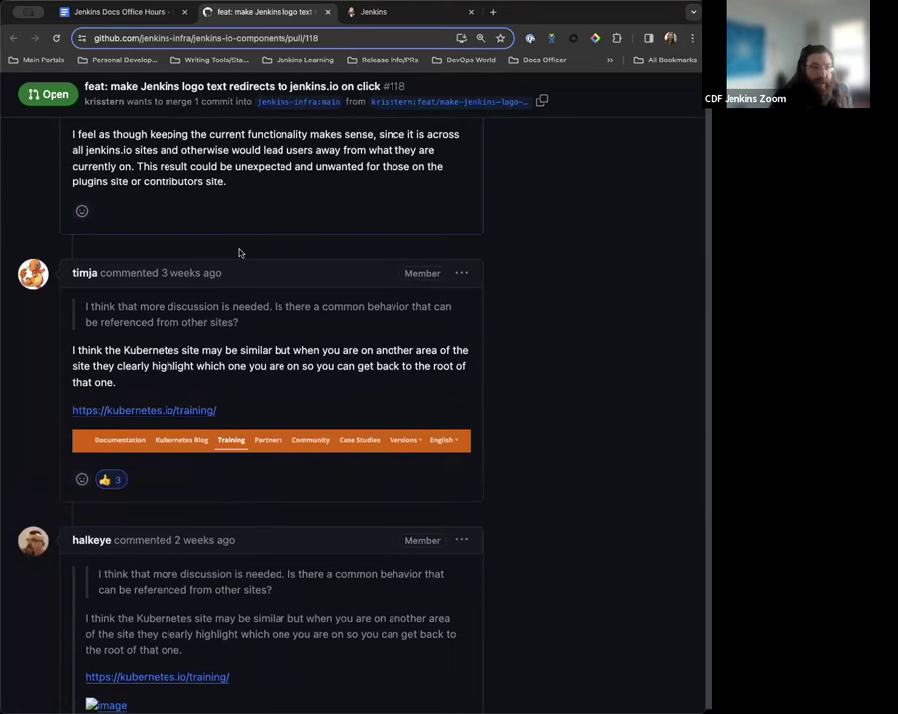
scroll(241, 251, "up", 1)
left_click(383, 15)
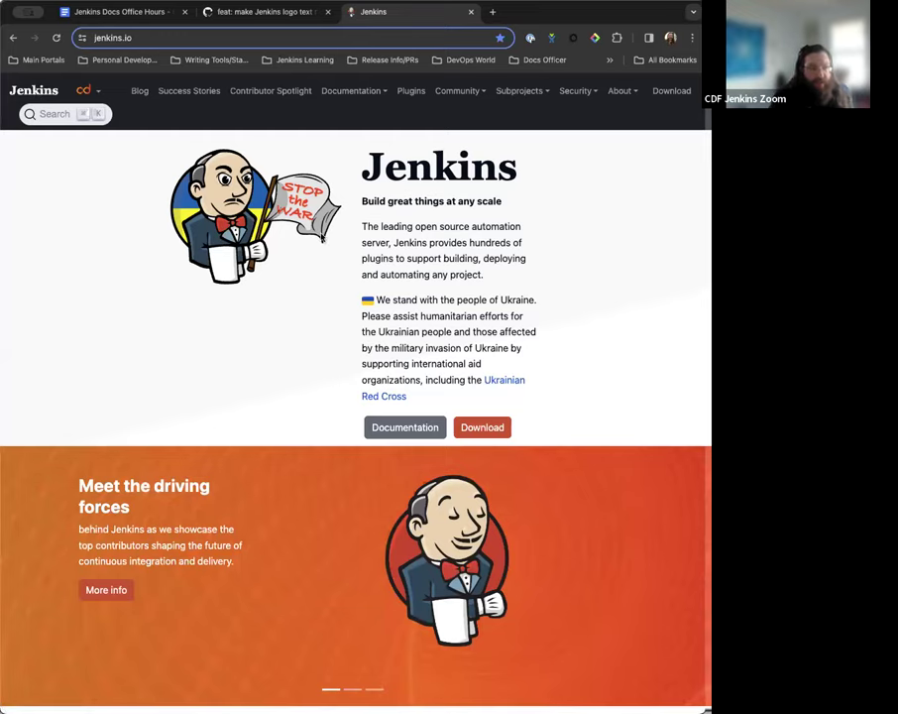
Return to the Jenkins Docs Office Hours notes and scroll to the current meeting's section.
left_click(99, 14)
scroll(347, 453, "down", 1)
scroll(347, 453, "up", 2)
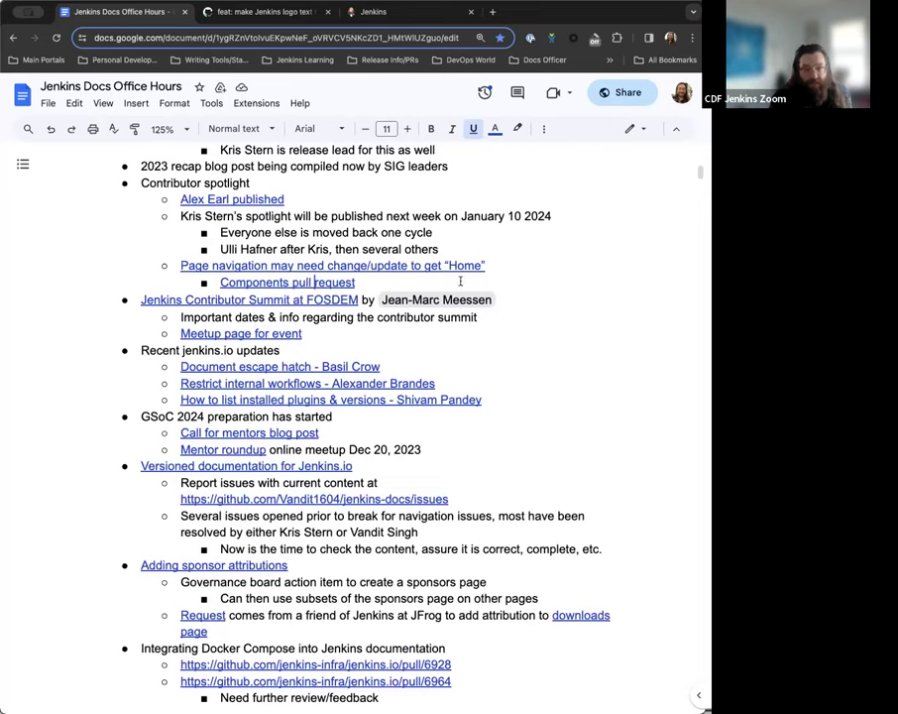
scroll(460, 282, "down", 3)
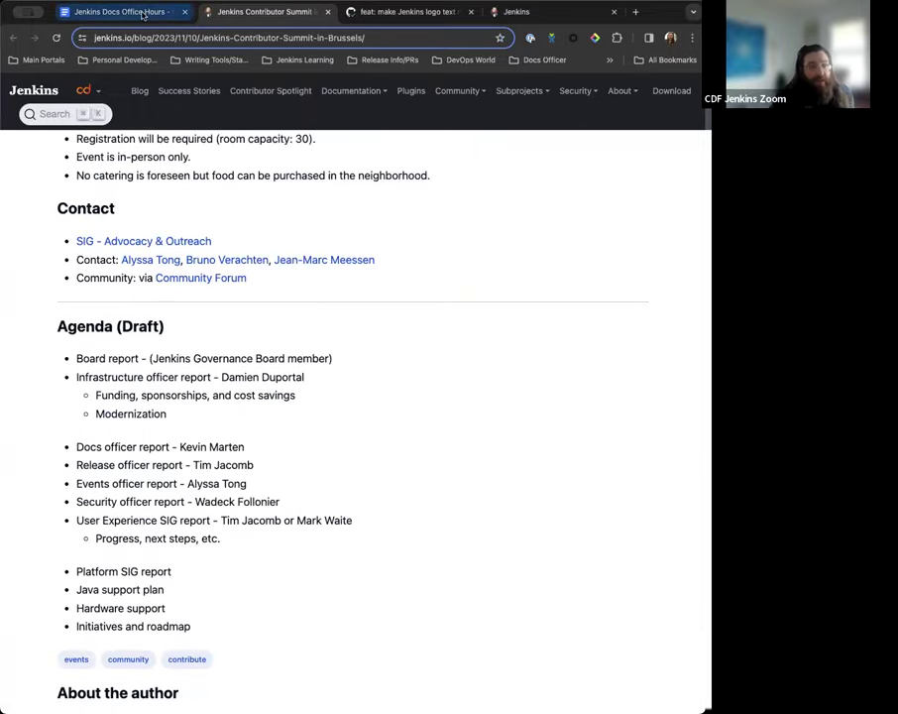
scroll(172, 541, "down", 1)
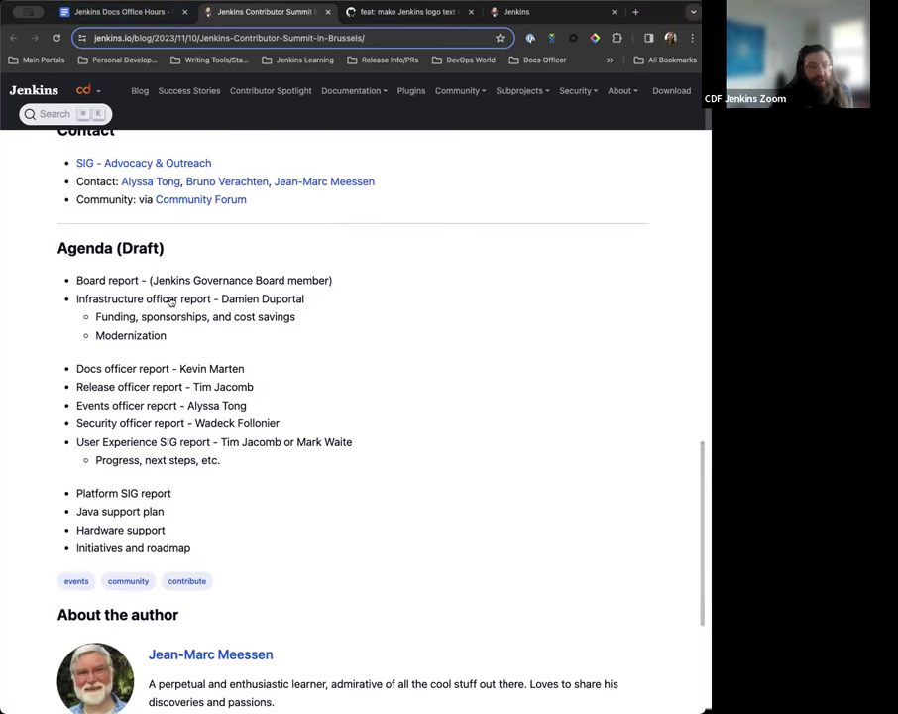
Scroll the Contributor Summit blog post to its Agenda (Draft) section.
scroll(178, 241, "up", 1)
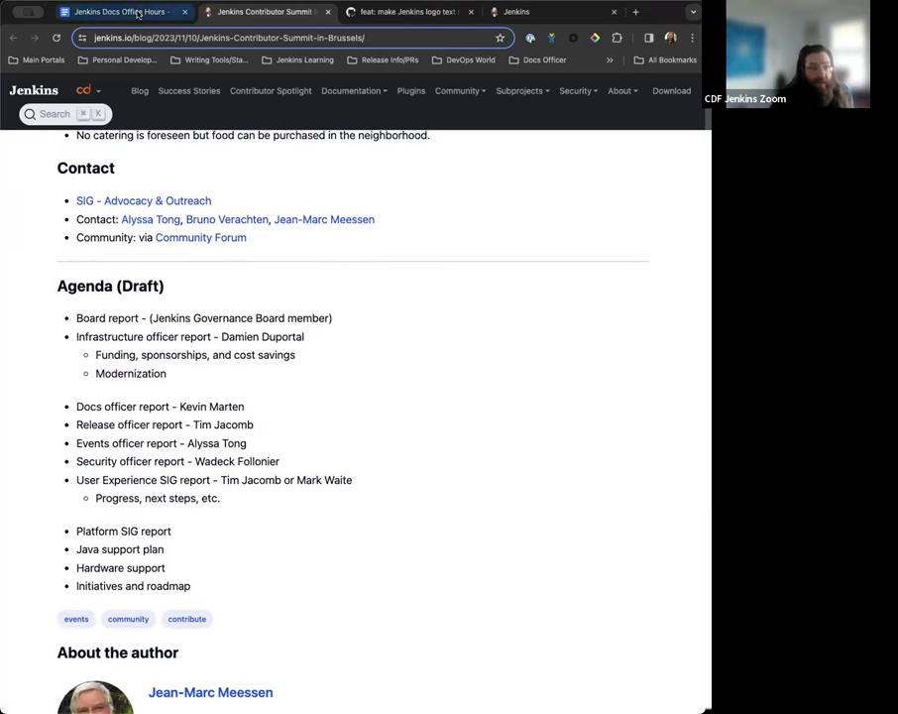
Back in the notes, scroll to the 'Document escape hatch' link in the jenkins.io updates list.
left_click(117, 12)
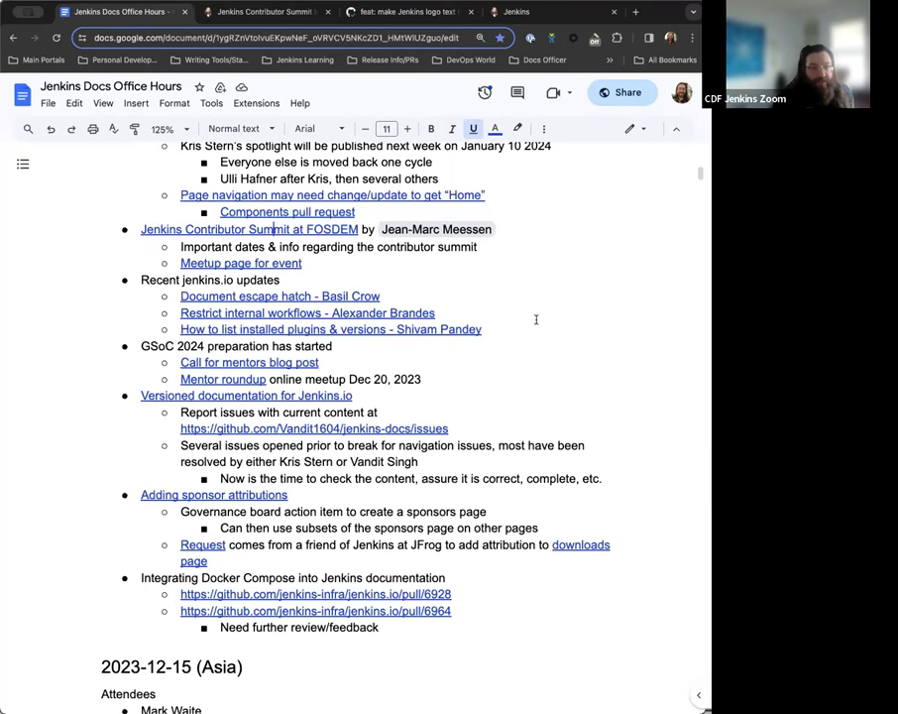
scroll(535, 319, "down", 2)
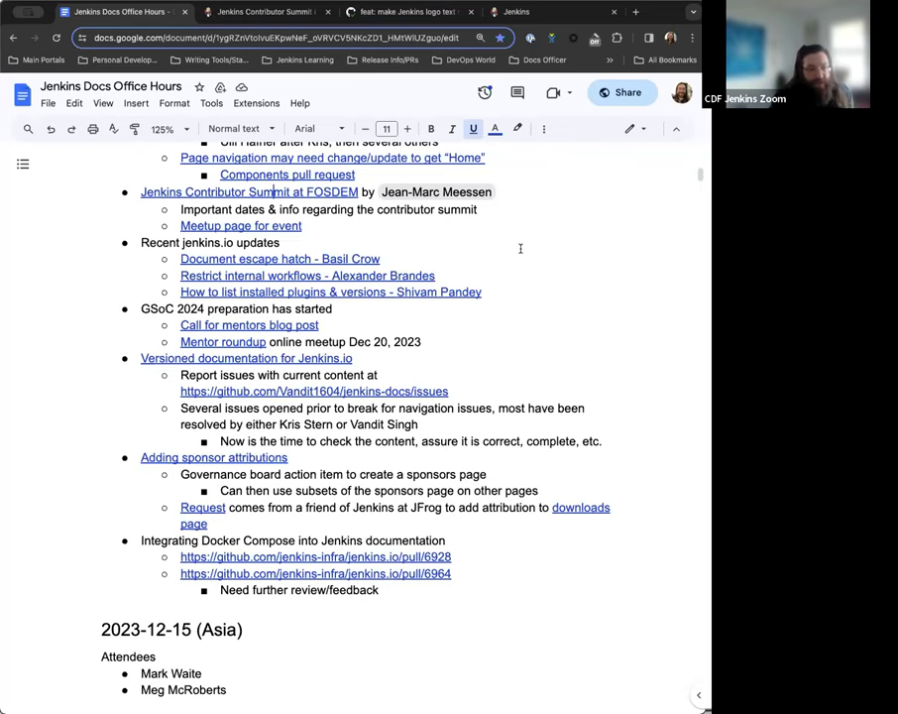
scroll(437, 228, "down", 2)
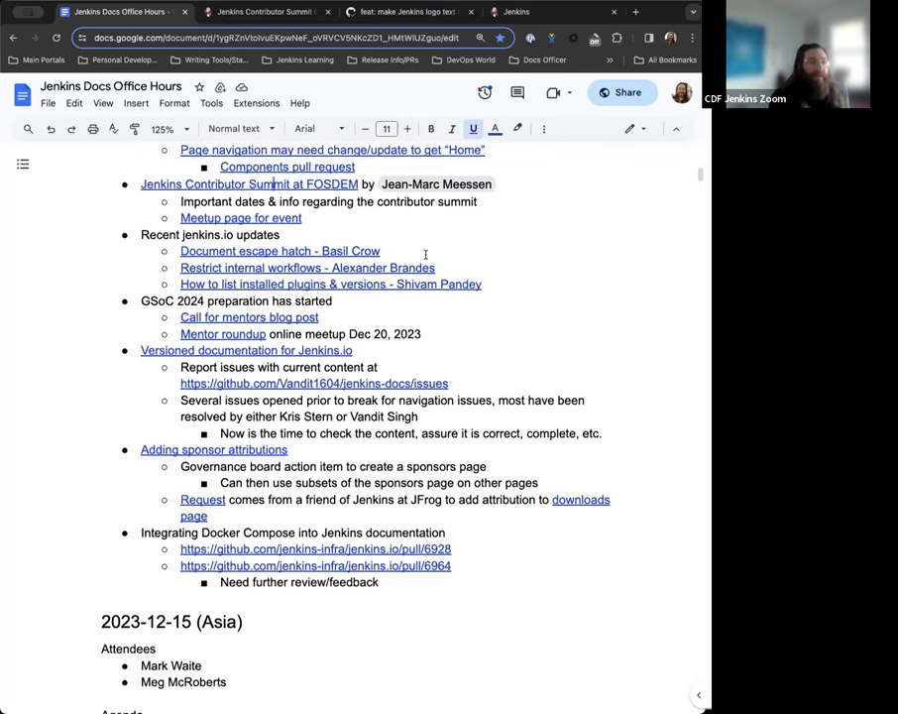
scroll(364, 209, "up", 2)
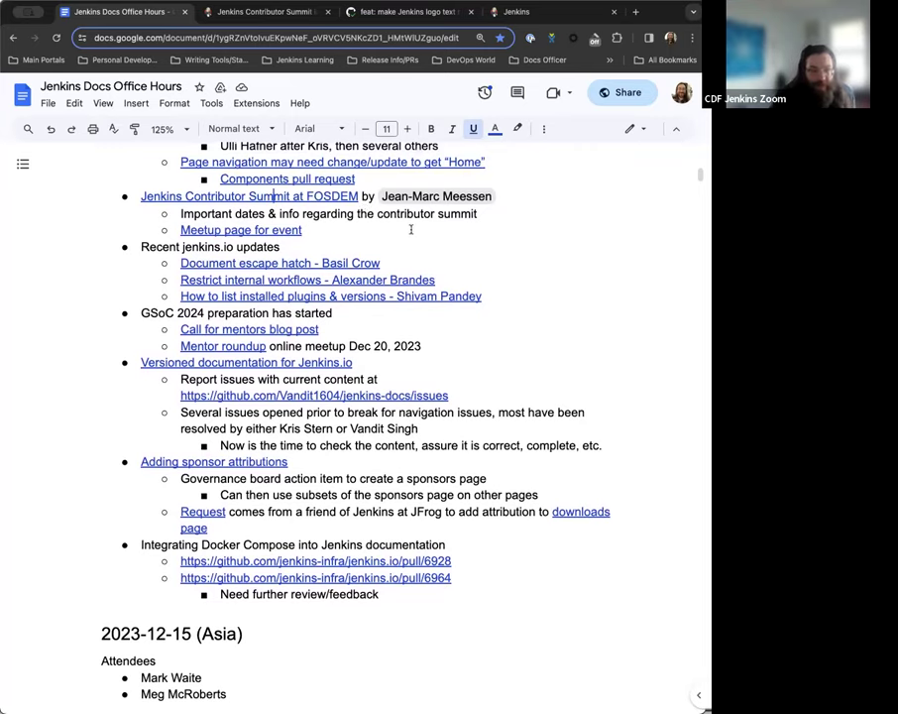
scroll(411, 229, "down", 3)
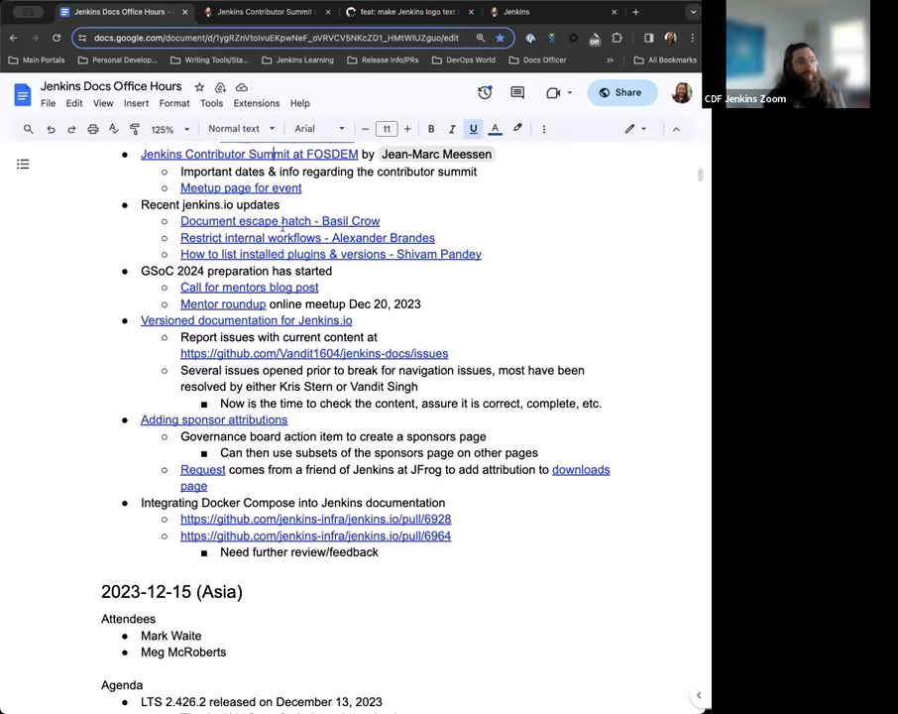
scroll(282, 227, "down", 1)
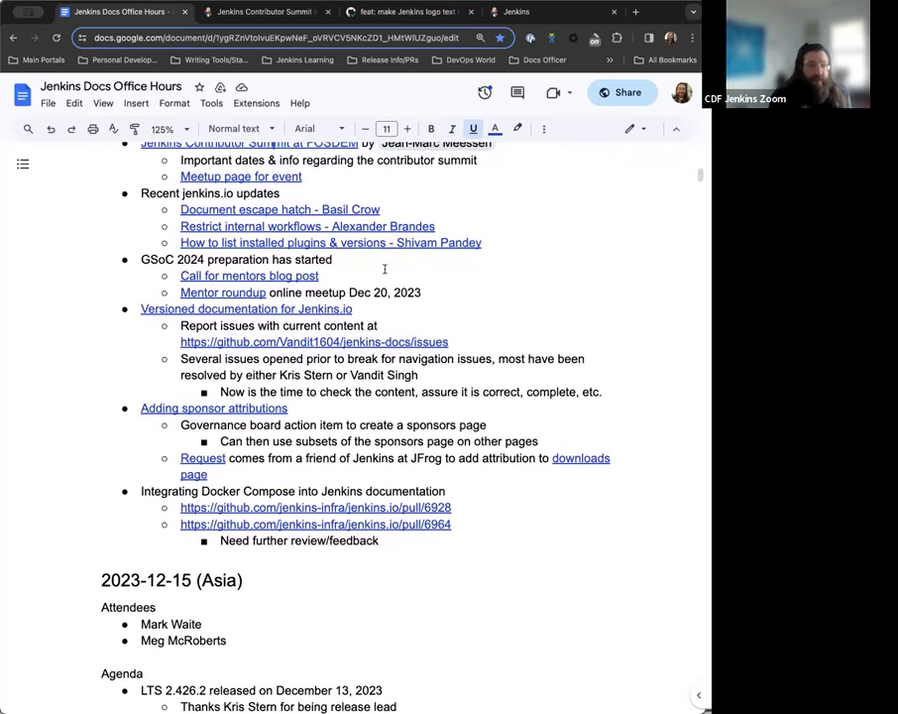
scroll(273, 184, "down", 1)
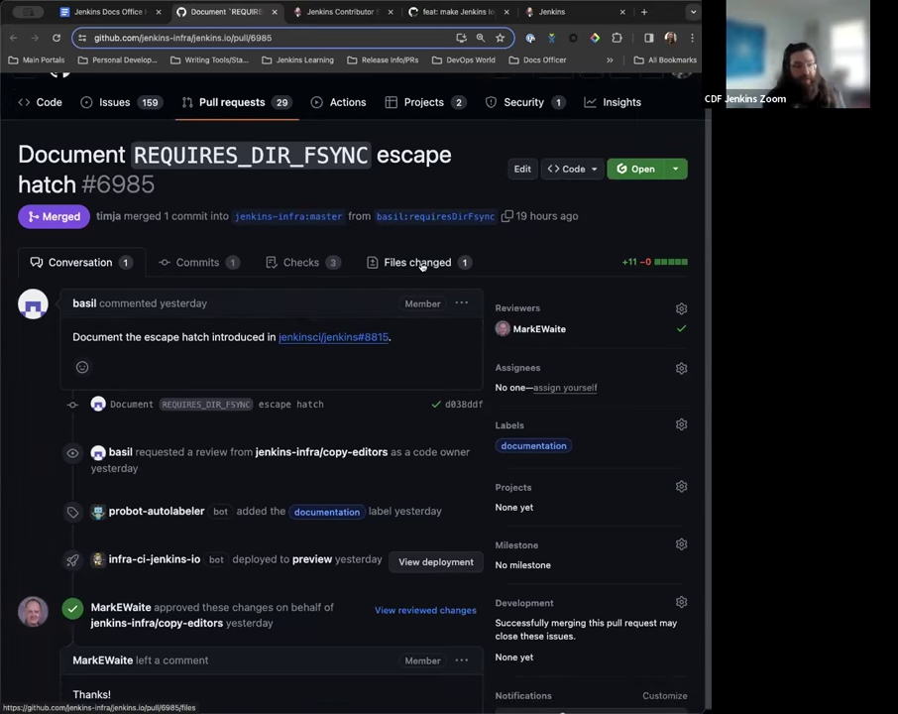
Review the escape hatch PR's Files changed diff and its conversation.
left_click(426, 262)
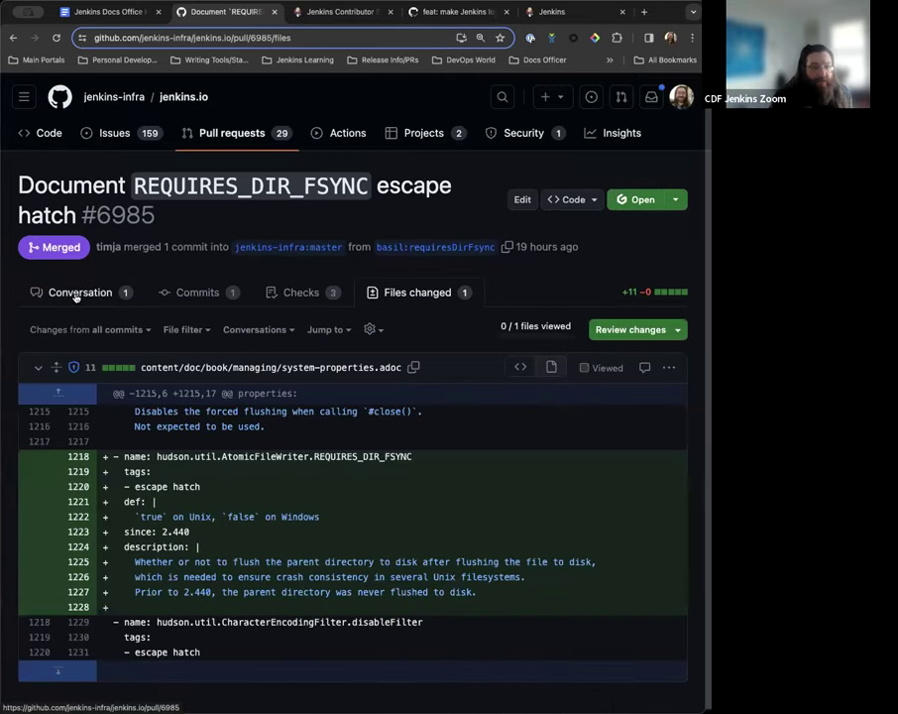
left_click(79, 293)
scroll(208, 227, "down", 5)
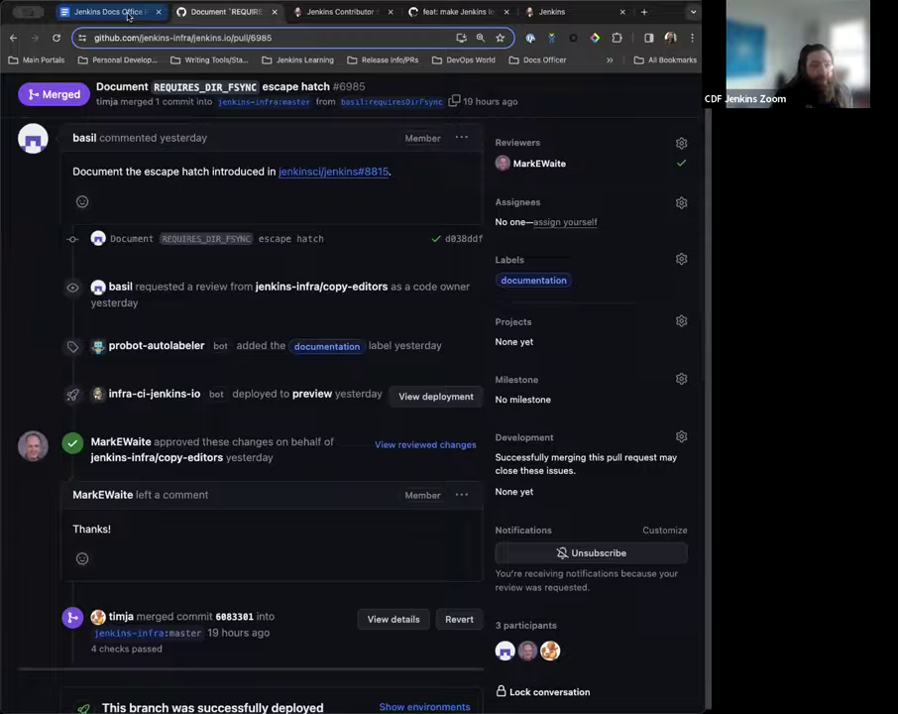
From the notes, follow the 'Restrict internal workflows' link to pull request #6974.
left_click(125, 14)
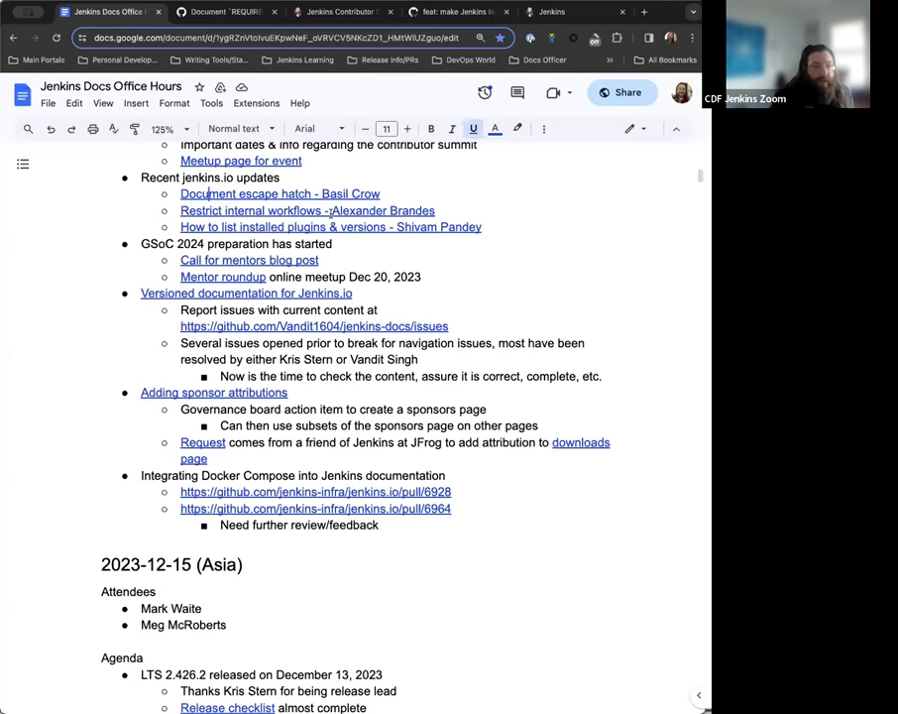
left_click(333, 210)
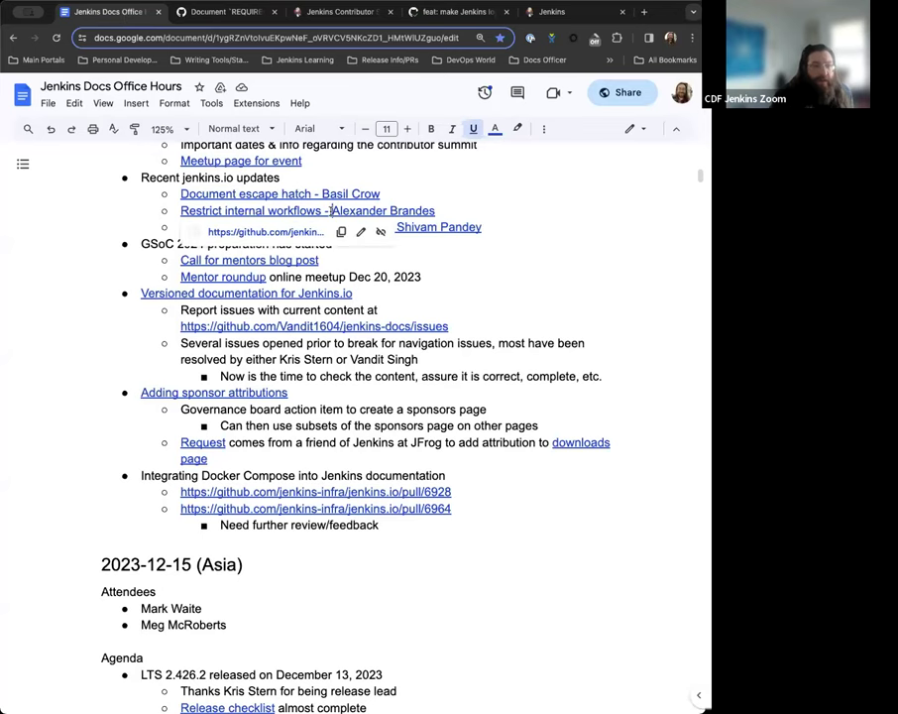
left_click(263, 236)
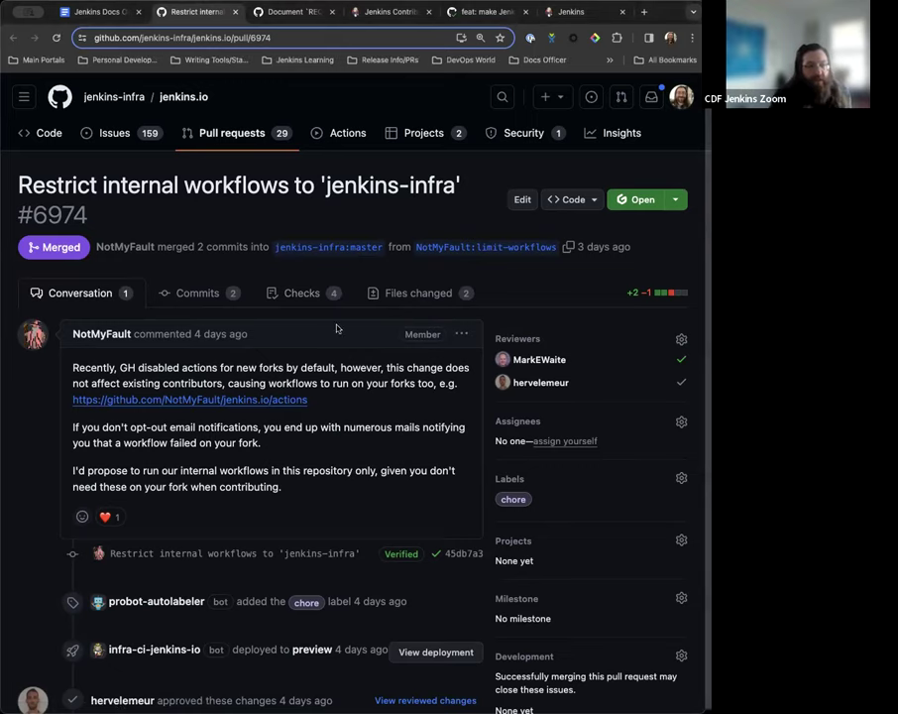
scroll(208, 386, "down", 3)
scroll(208, 385, "down", 4)
scroll(206, 381, "up", 7)
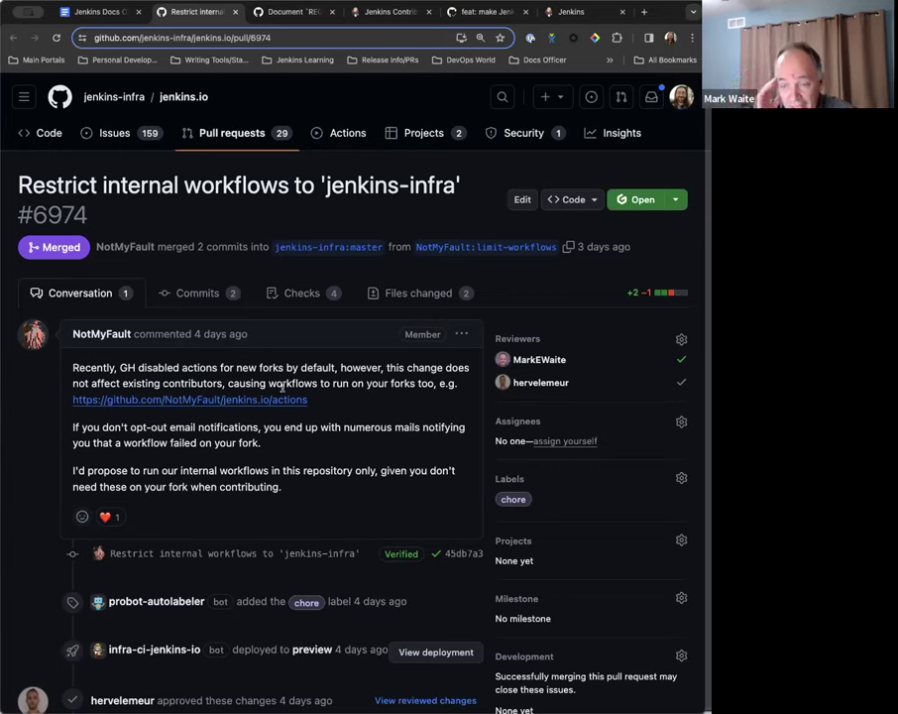
scroll(282, 388, "down", 3)
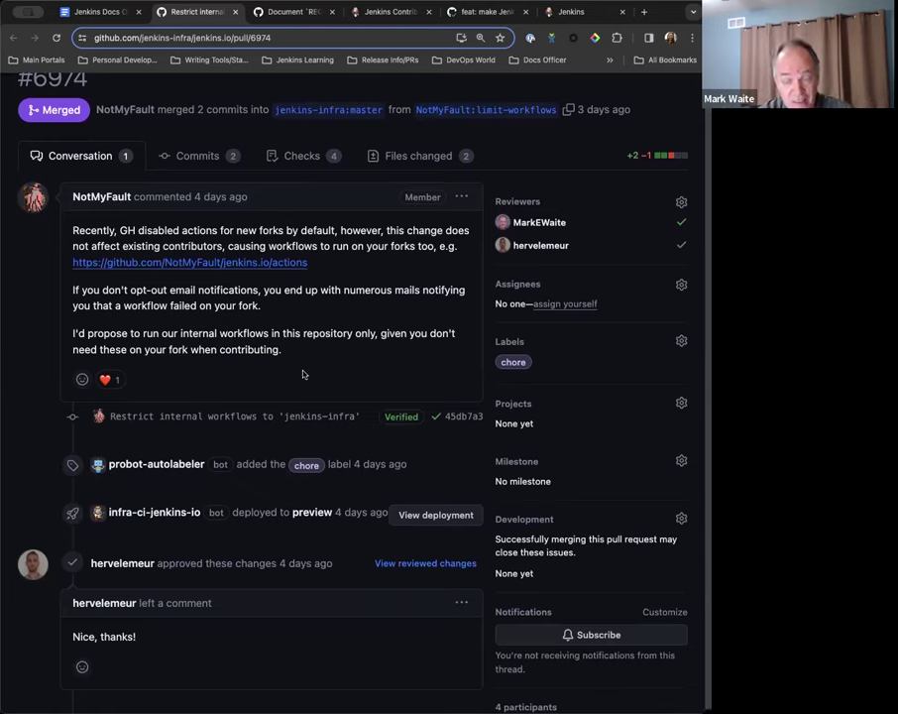
scroll(303, 374, "down", 1)
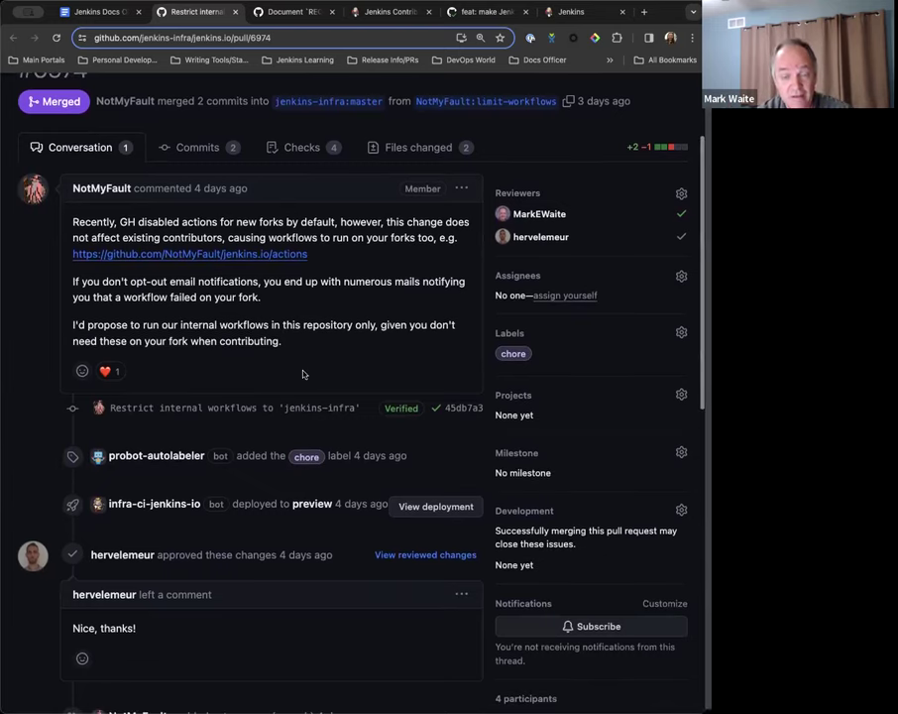
left_click(407, 146)
scroll(147, 263, "down", 3)
scroll(147, 263, "down", 1)
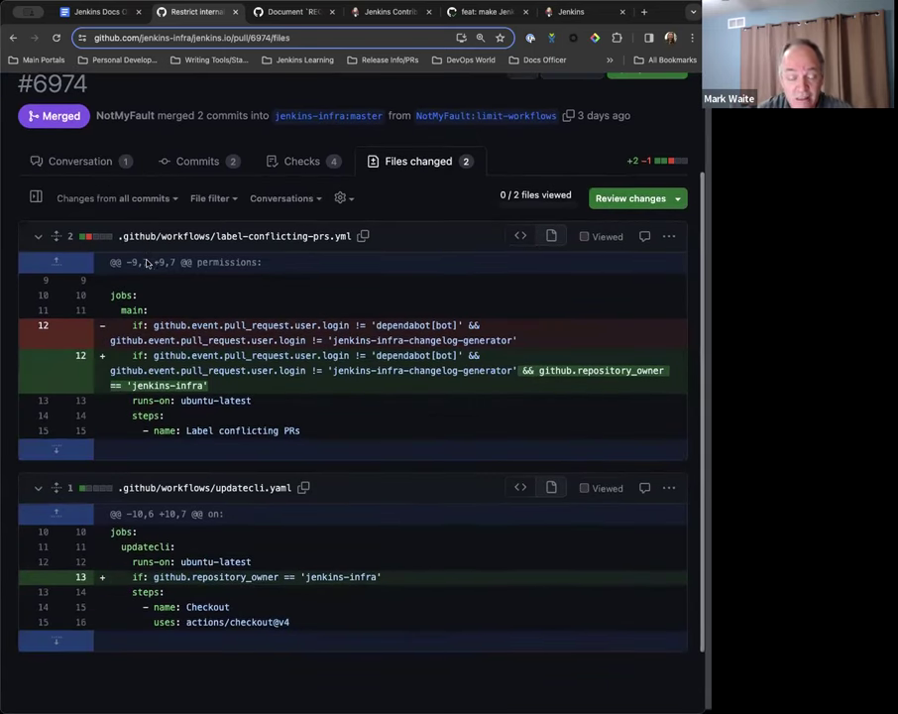
Read through the conversation of pull request #6974.
left_click(72, 164)
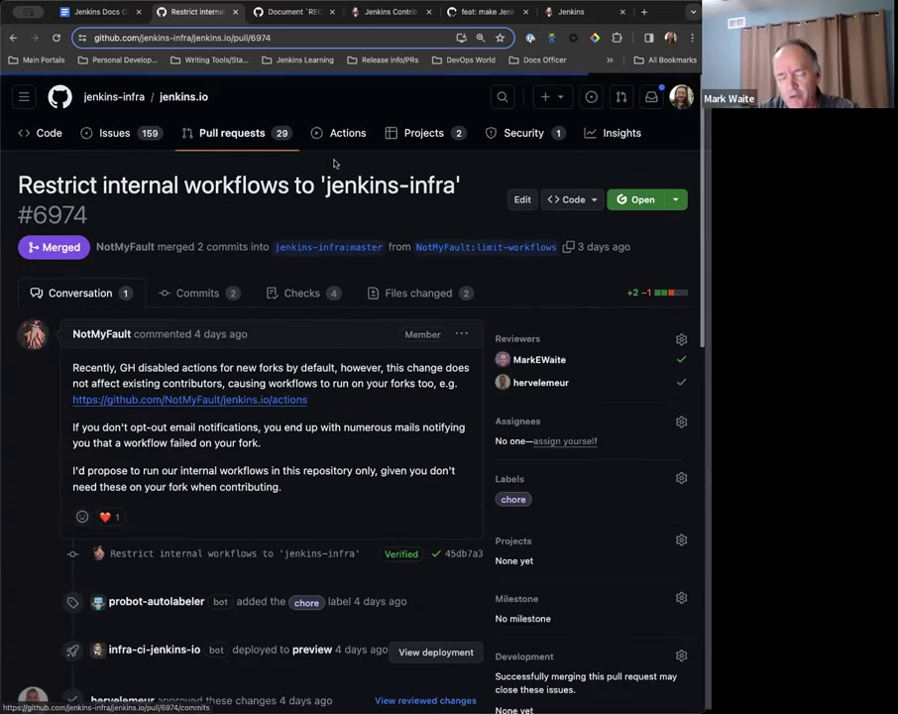
scroll(344, 373, "down", 5)
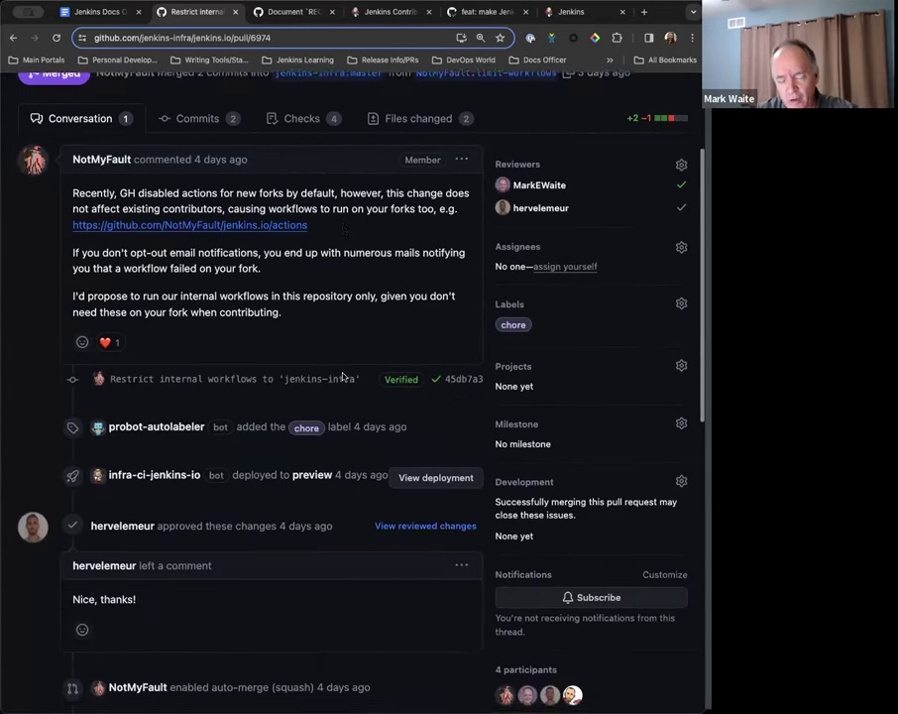
scroll(343, 376, "up", 2)
scroll(341, 373, "down", 1)
scroll(342, 376, "down", 1)
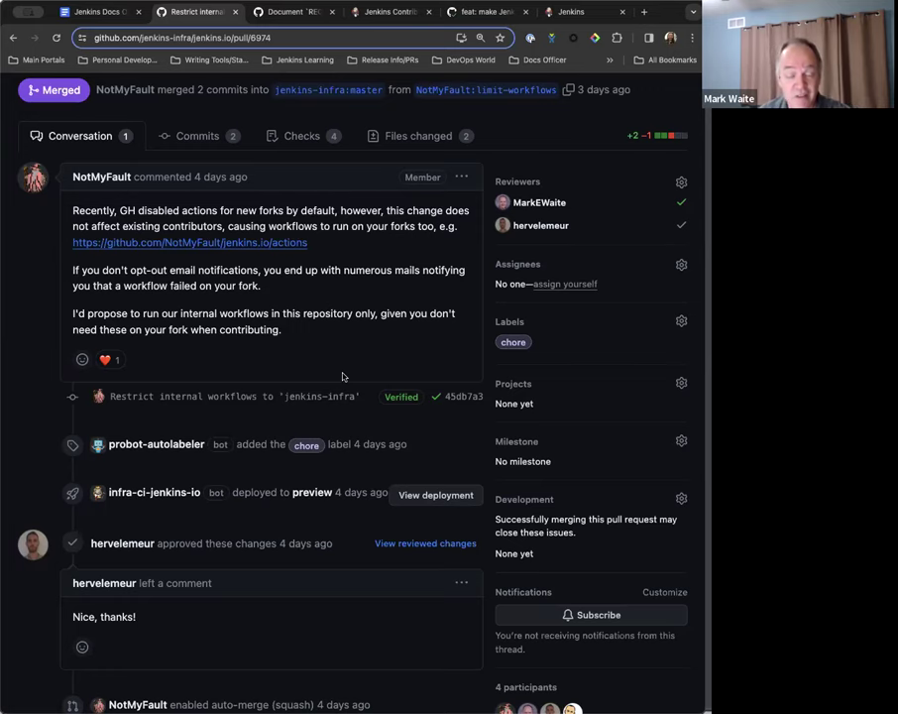
scroll(342, 376, "down", 2)
scroll(342, 376, "up", 1)
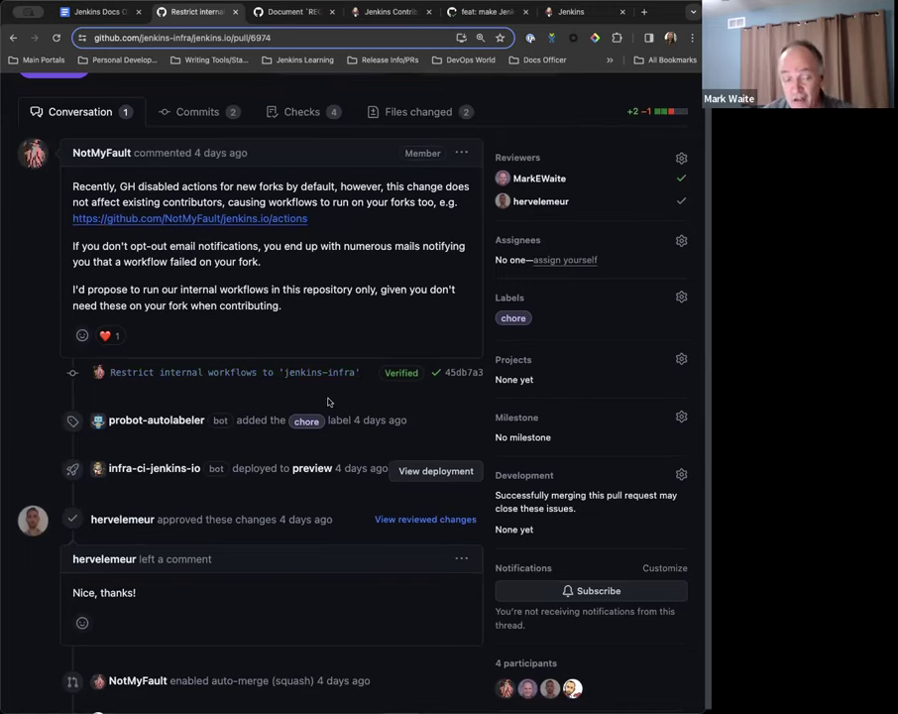
scroll(329, 401, "up", 3)
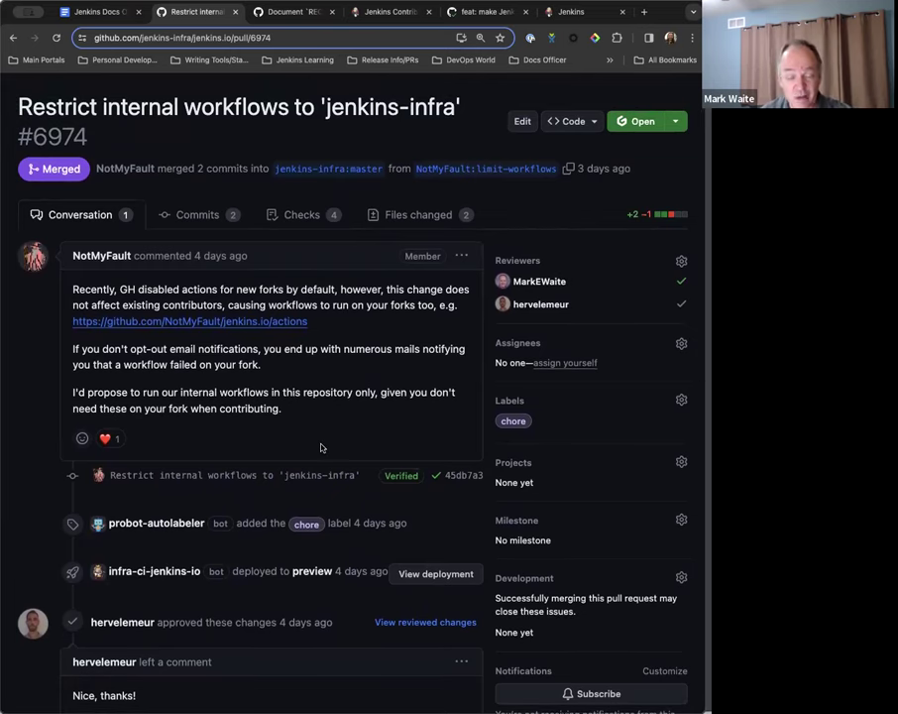
scroll(321, 448, "down", 1)
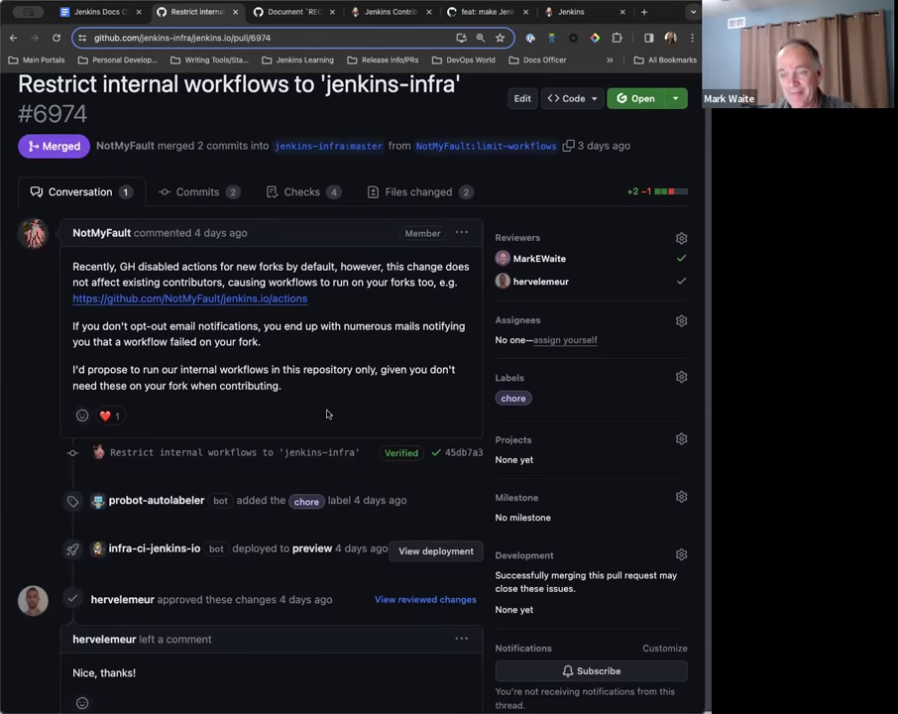
scroll(327, 414, "down", 1)
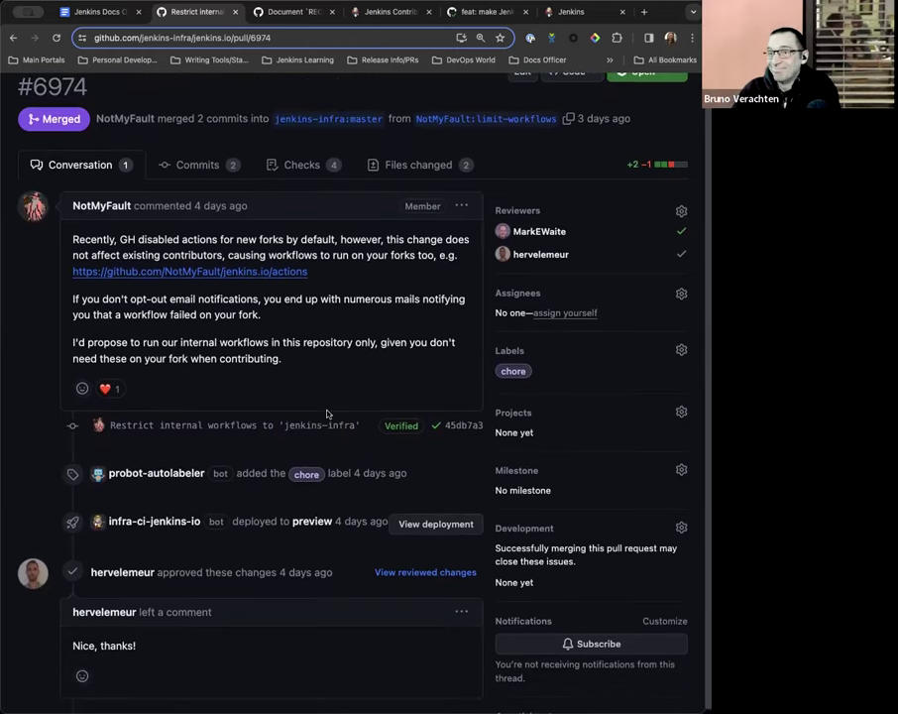
scroll(326, 408, "down", 1)
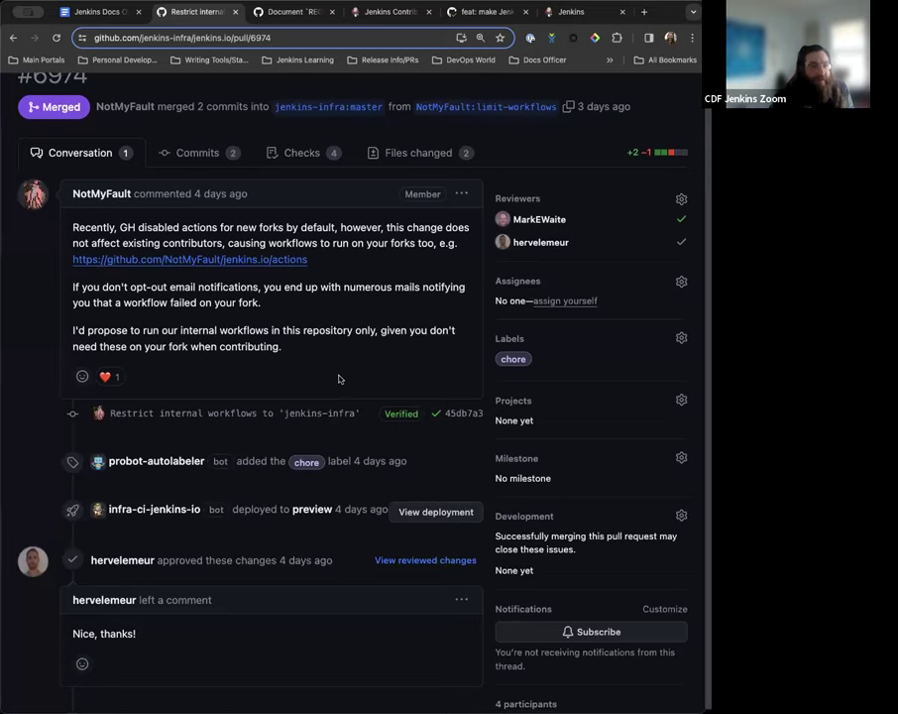
scroll(338, 379, "down", 3)
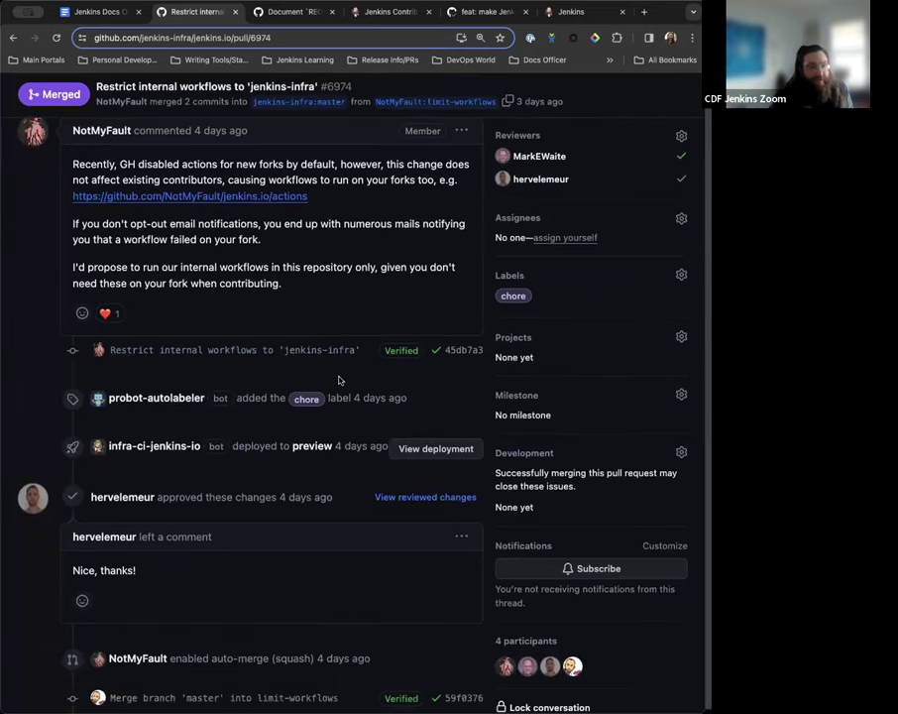
scroll(338, 380, "down", 10)
scroll(339, 379, "up", 15)
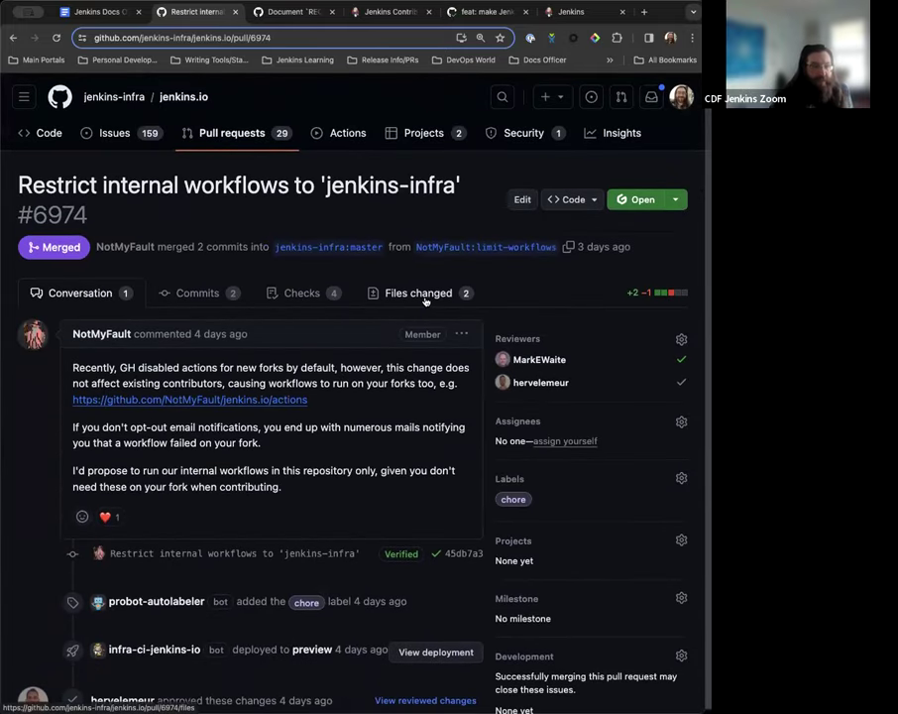
Recheck the PR's changed workflow files, then return to the Office Hours notes.
left_click(423, 298)
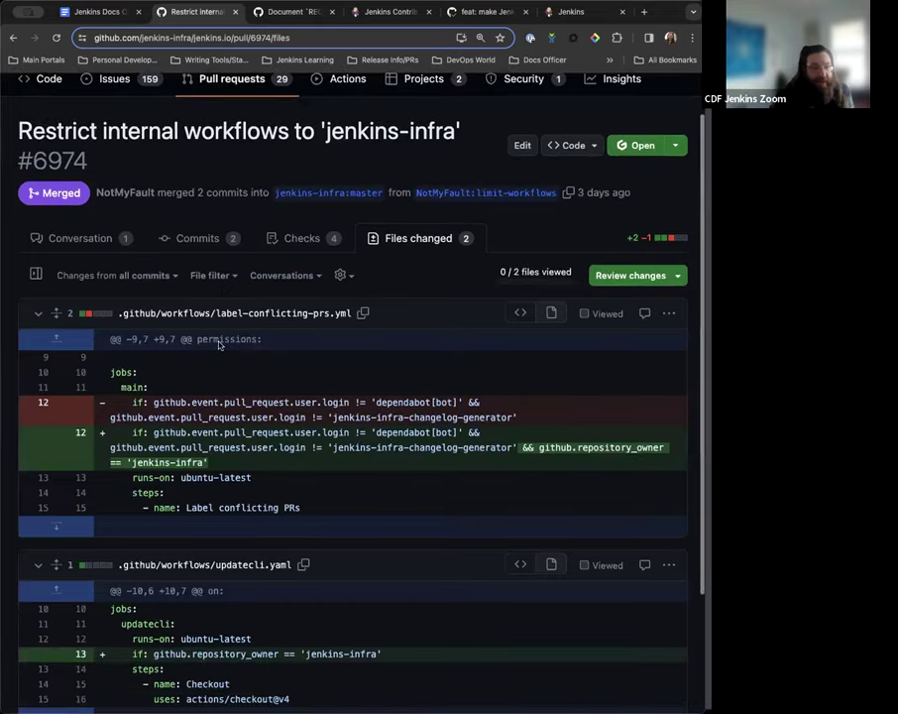
scroll(119, 287, "down", 1)
left_click(59, 243)
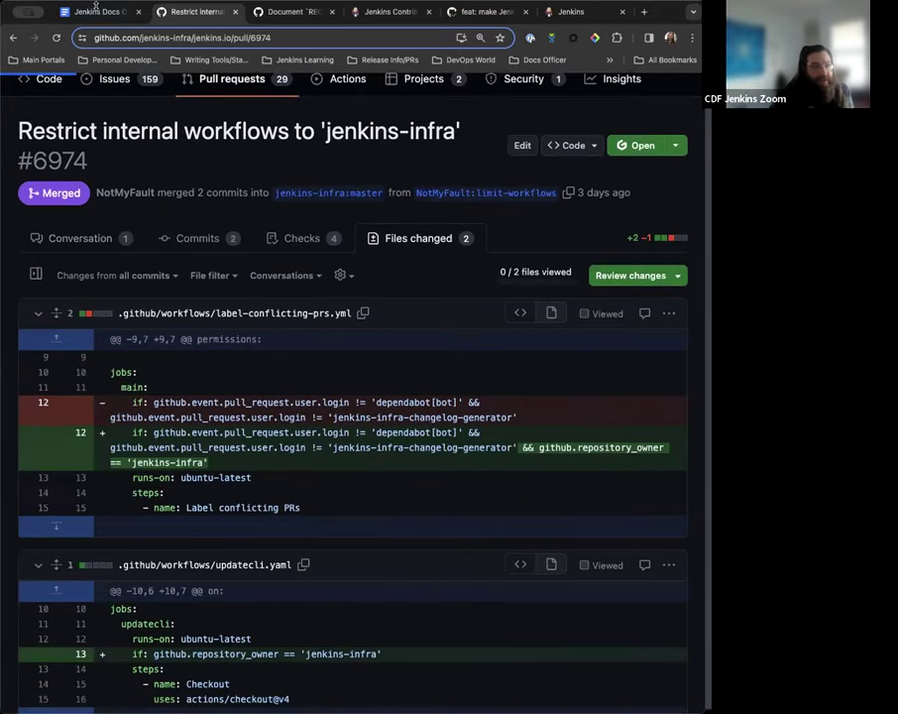
left_click(100, 17)
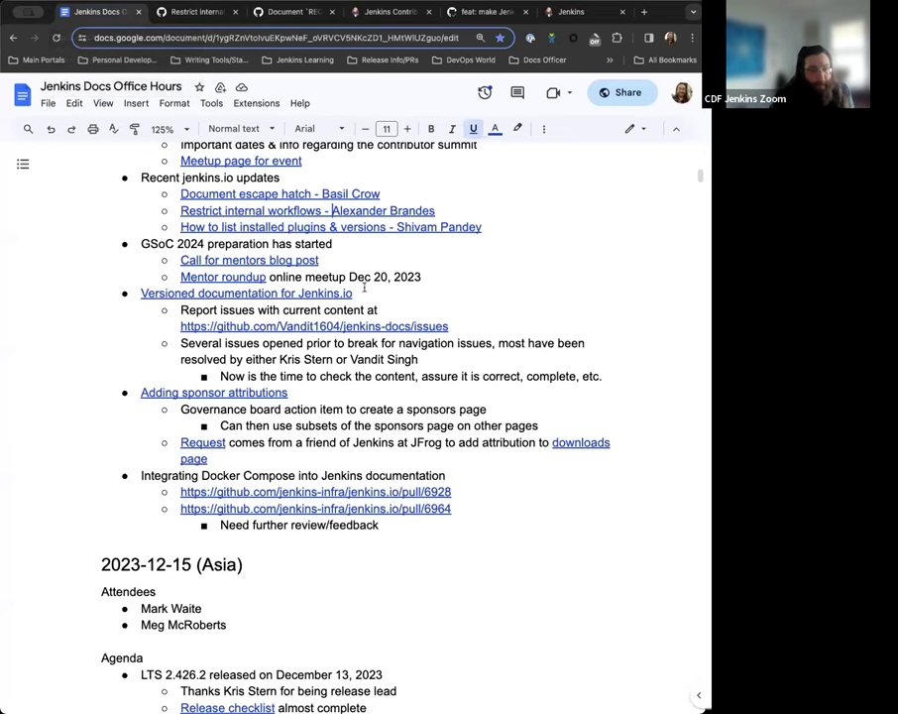
Show the link chip for the 'How to list installed plugins & versions' update item.
left_click(501, 231)
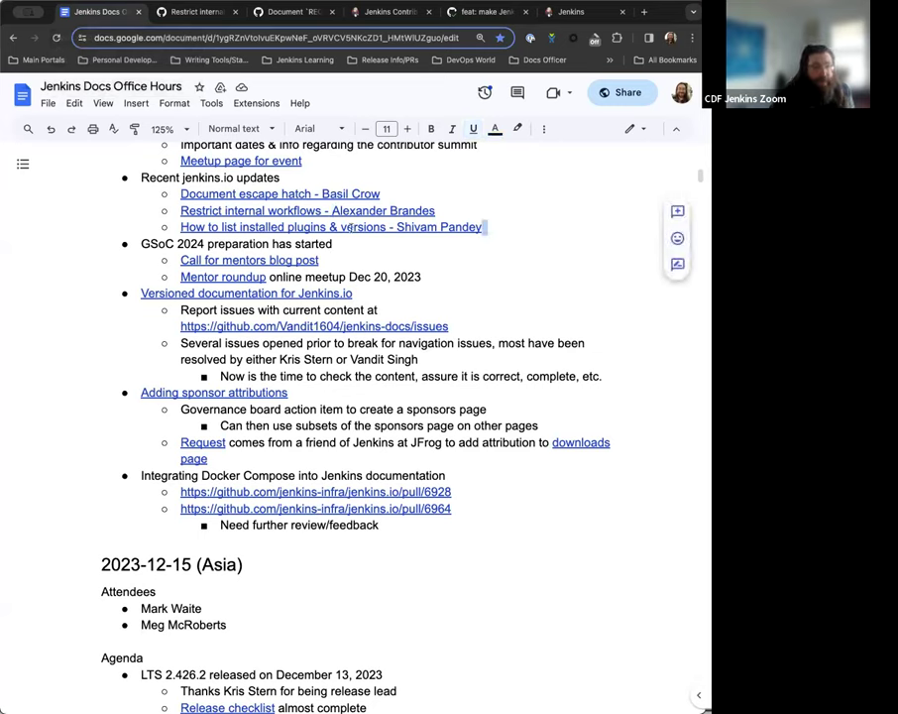
left_click(351, 228)
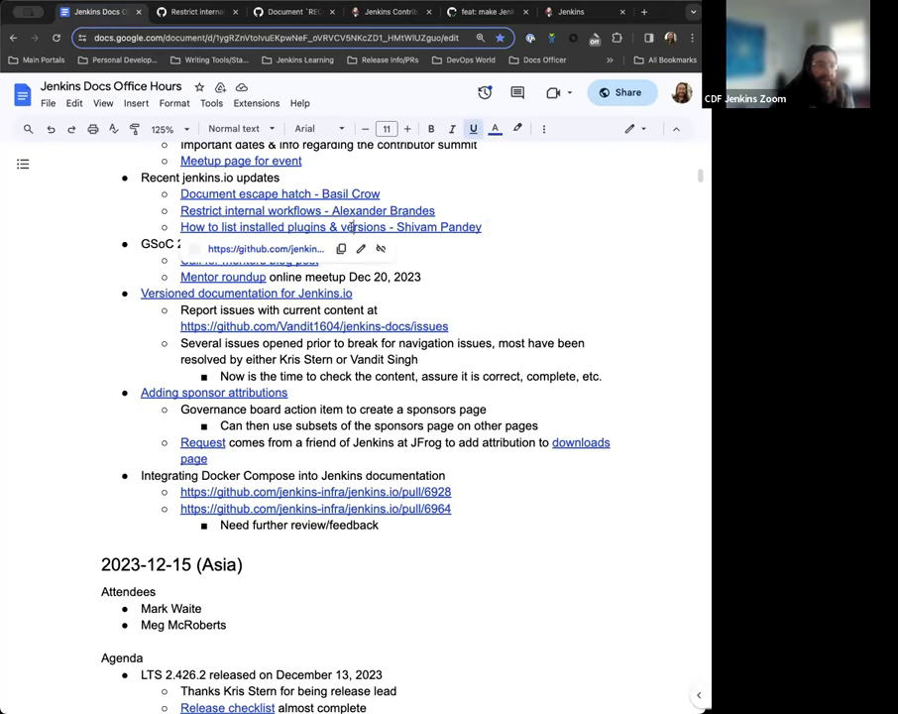
Follow the link to merged pull request #6973 and read its conversation.
left_click(264, 250)
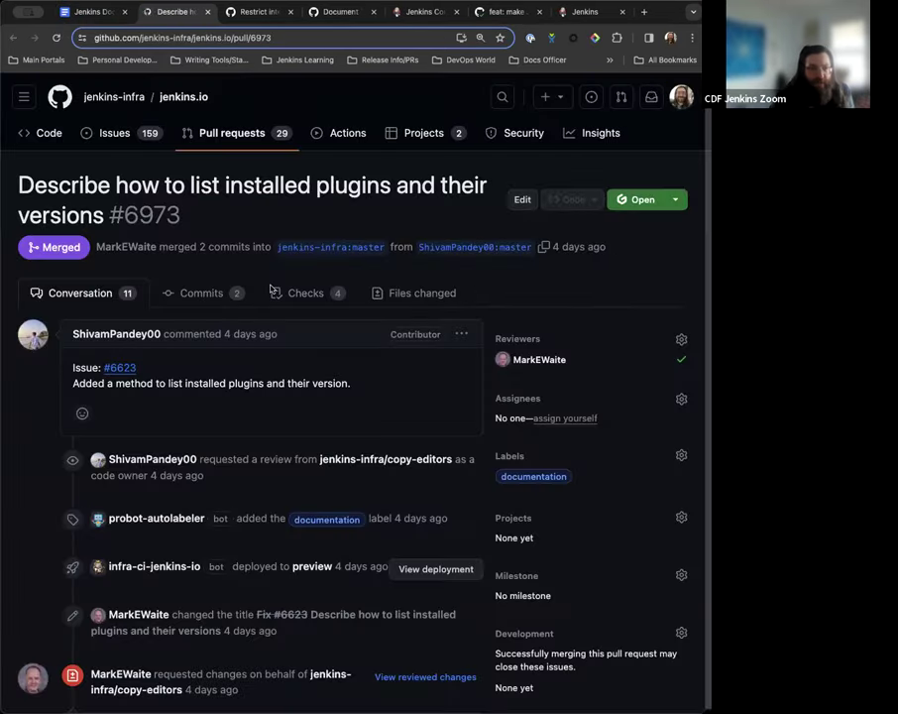
scroll(363, 423, "down", 10)
scroll(364, 423, "down", 15)
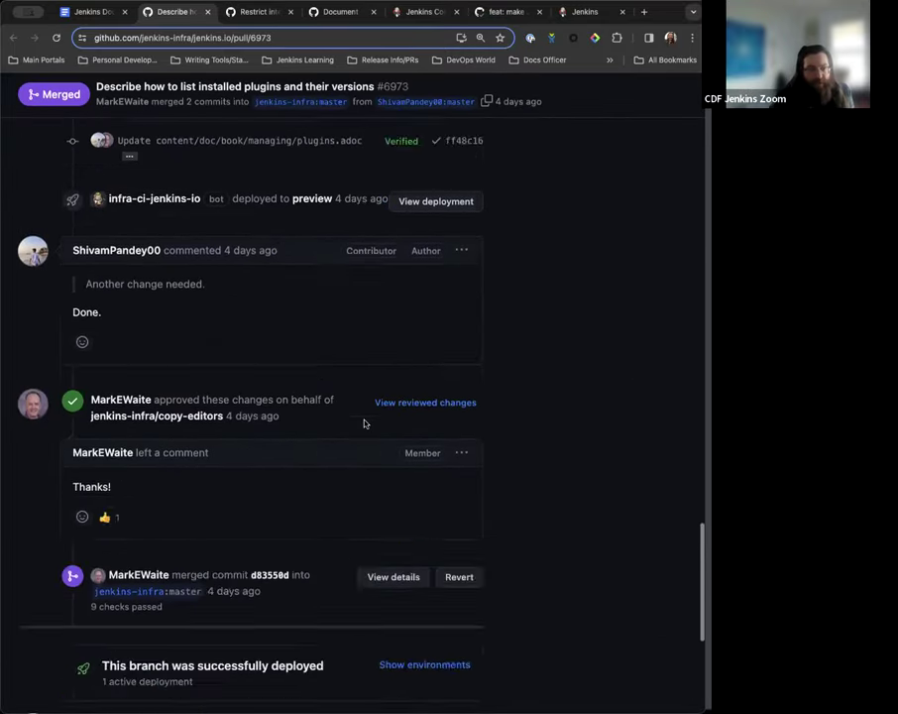
scroll(363, 422, "up", 12)
scroll(364, 419, "up", 8)
scroll(360, 416, "down", 6)
scroll(364, 423, "down", 3)
scroll(363, 423, "up", 6)
scroll(363, 423, "down", 9)
scroll(364, 423, "up", 3)
scroll(364, 422, "up", 6)
scroll(363, 417, "down", 15)
scroll(364, 415, "up", 4)
scroll(364, 417, "up", 15)
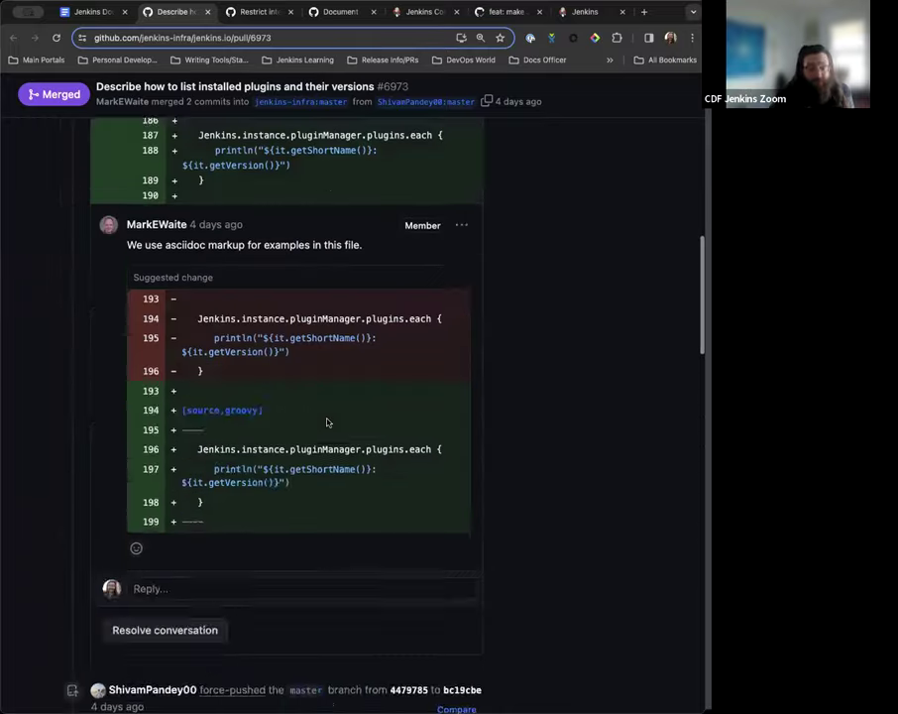
Review the 21 lines added to plugins.adoc, then go back to the Conversation.
left_click(415, 294)
scroll(359, 369, "down", 4)
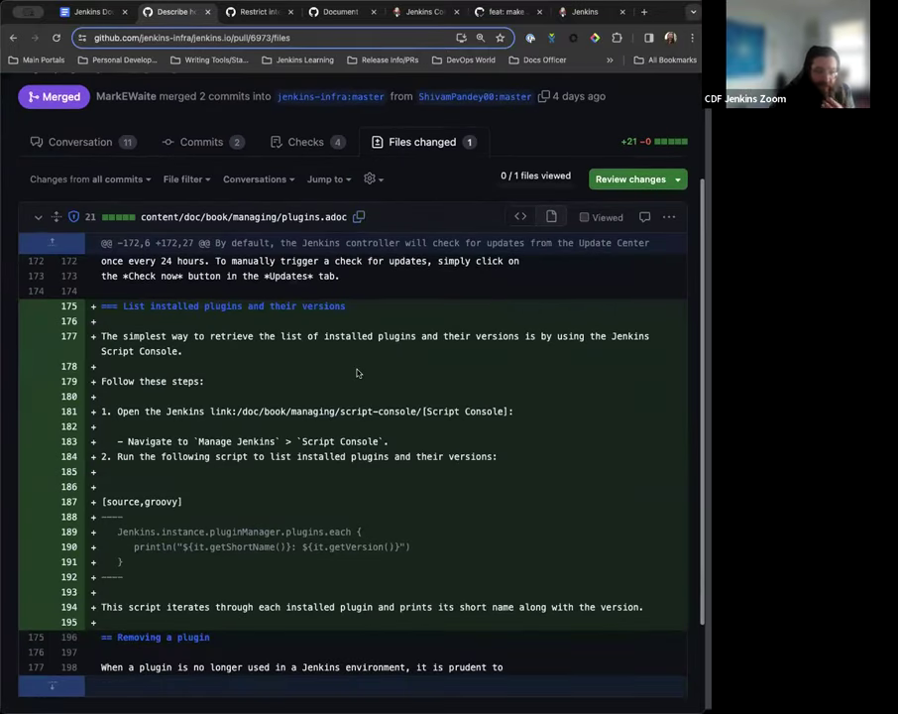
scroll(218, 297, "up", 2)
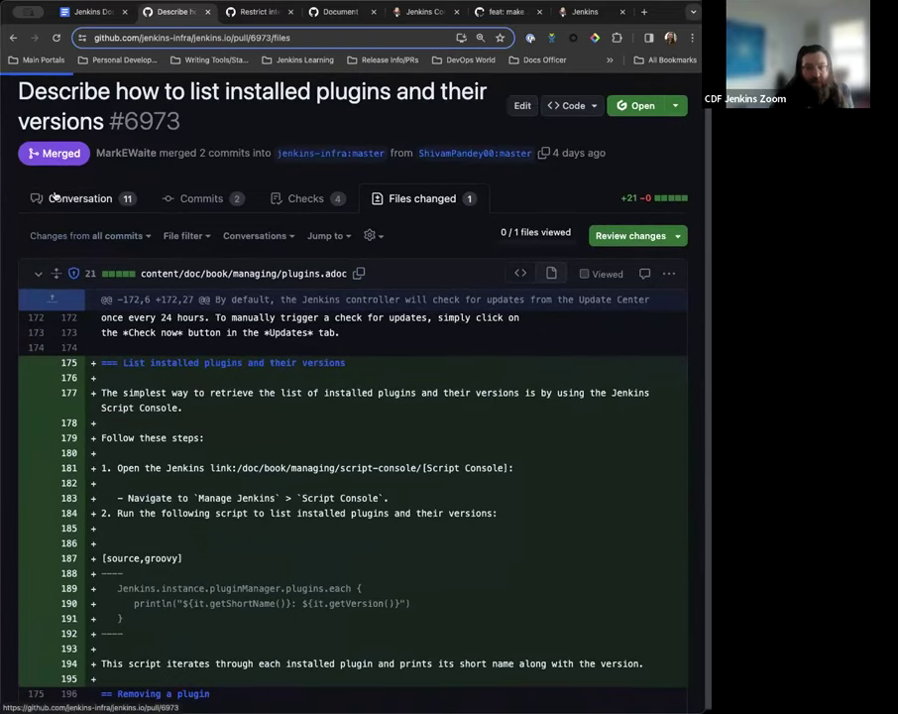
left_click(58, 194)
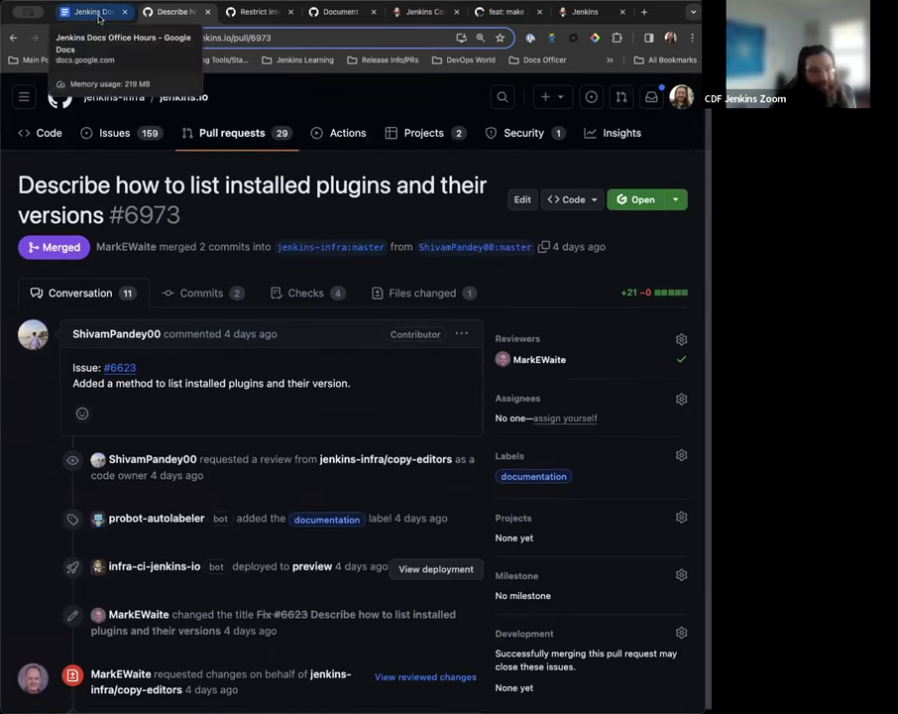
Return to the Office Hours notes at the jenkins.io updates and GSoC 2024 items.
left_click(99, 14)
scroll(352, 276, "down", 3)
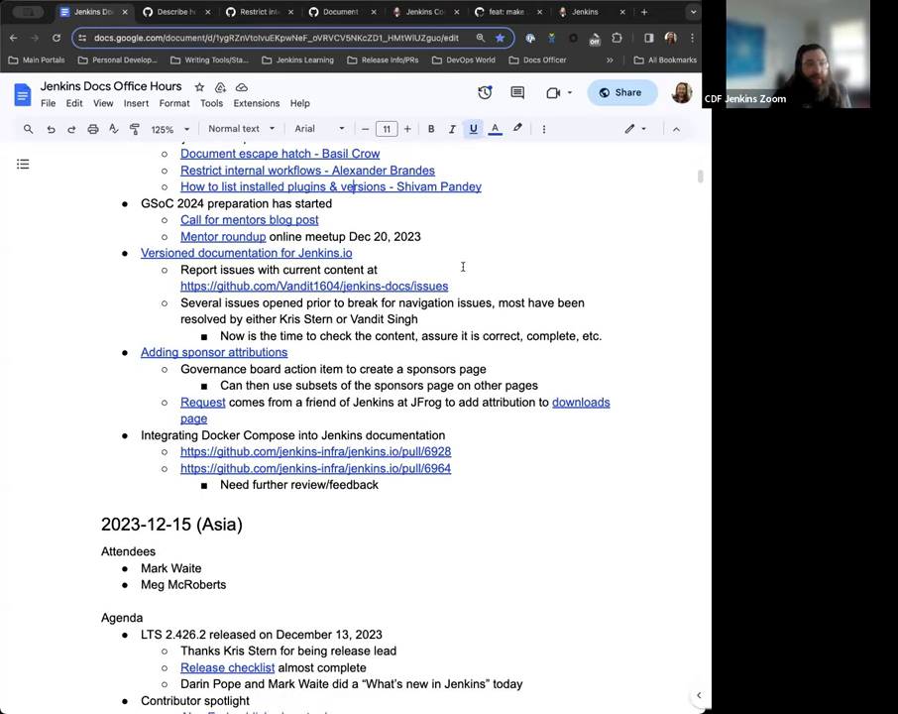
scroll(391, 226, "up", 1)
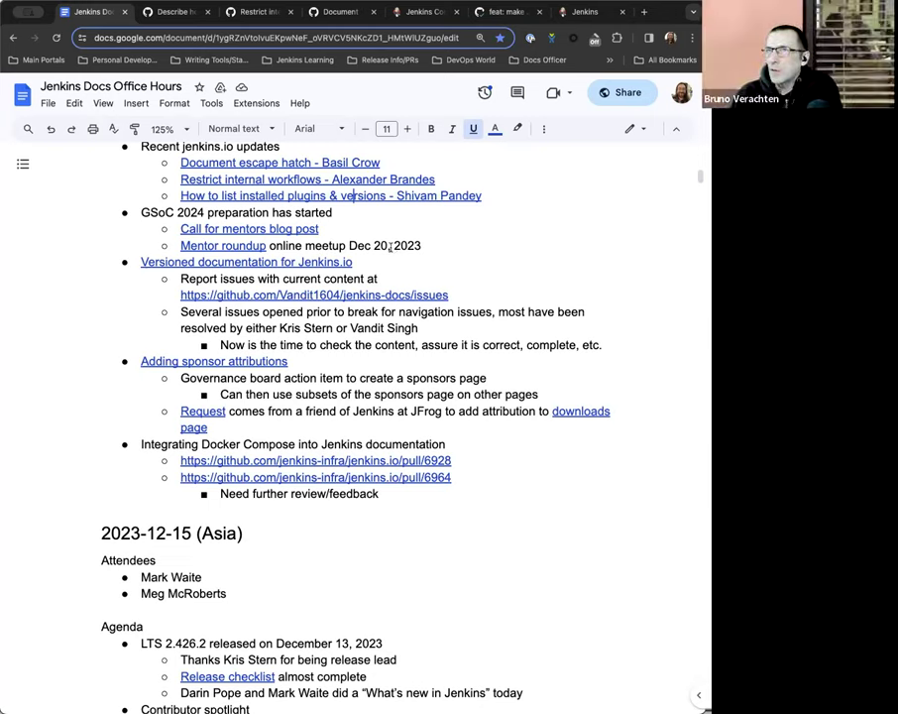
Below the Mentor roundup line, add 'Another meeting will happen in January/February (for contributors)'.
left_click(439, 246)
key("Return")
type("Another meeting ")
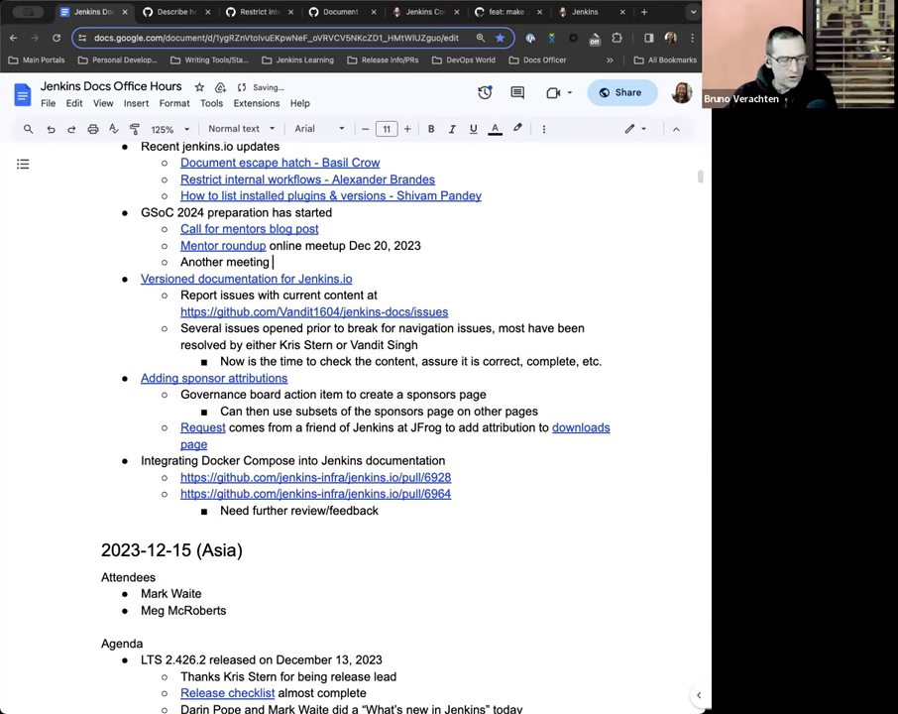
type("will happen ")
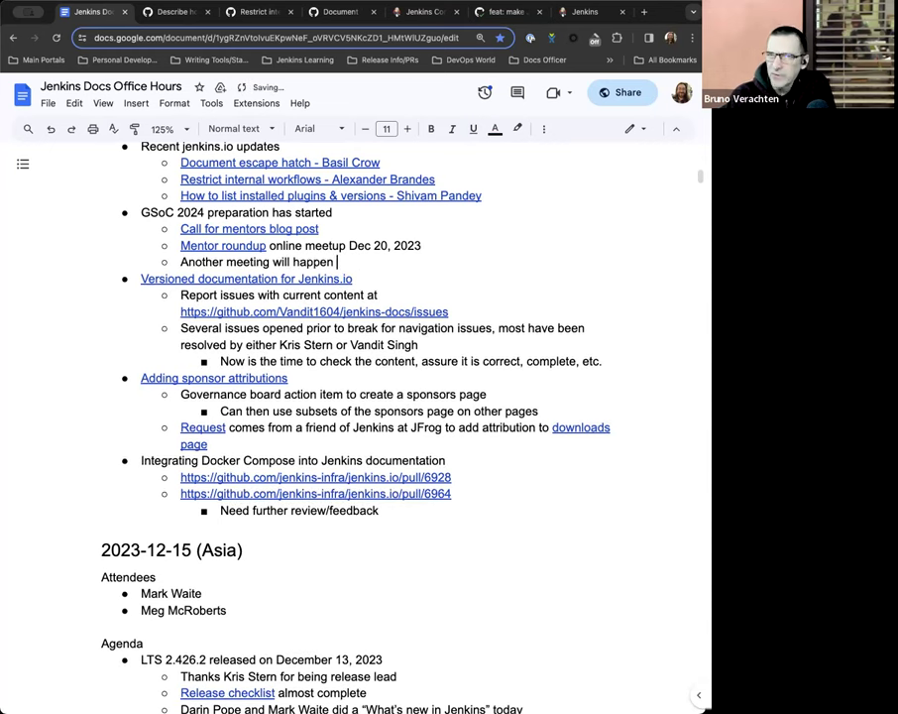
type("in January")
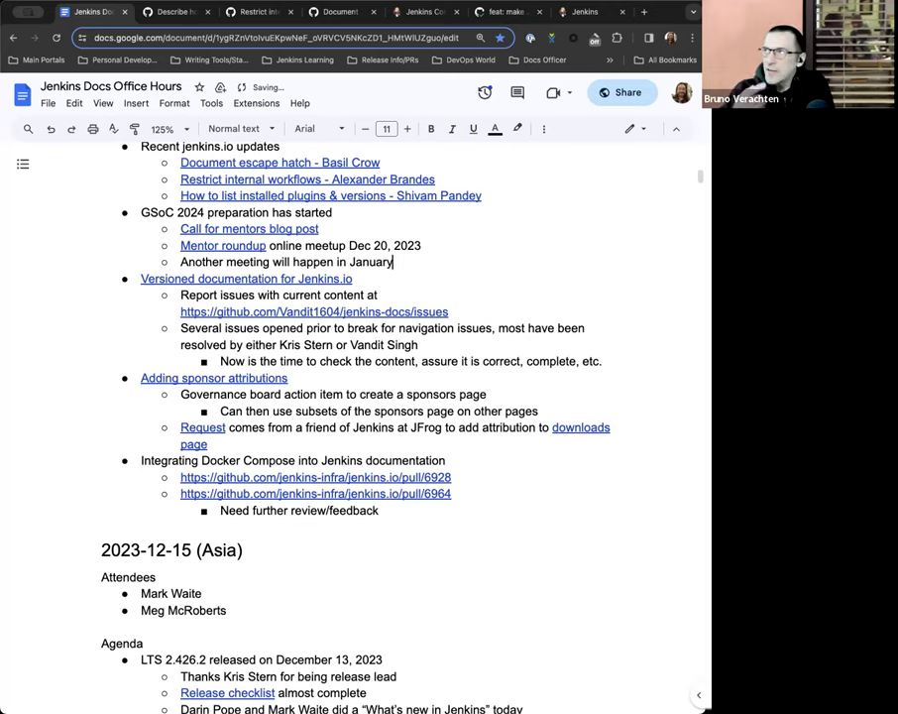
type("/February")
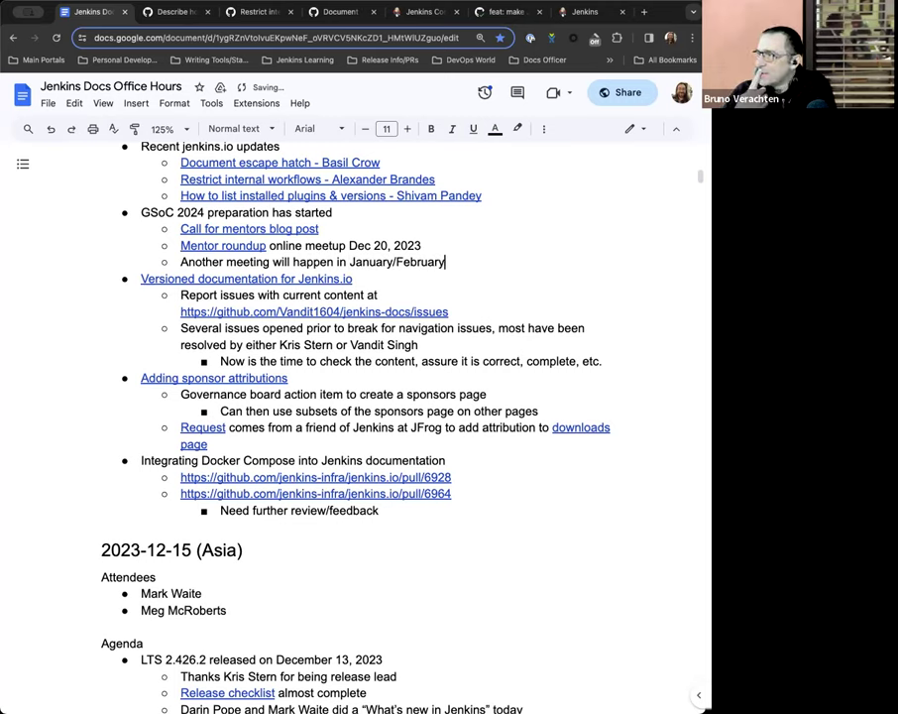
type(" (")
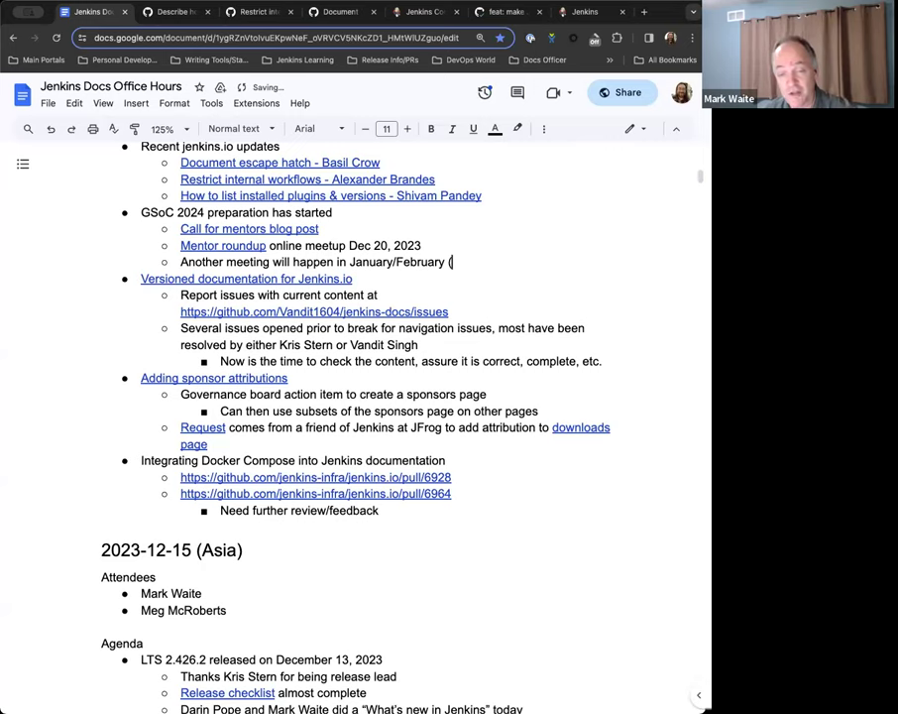
type("for contribt")
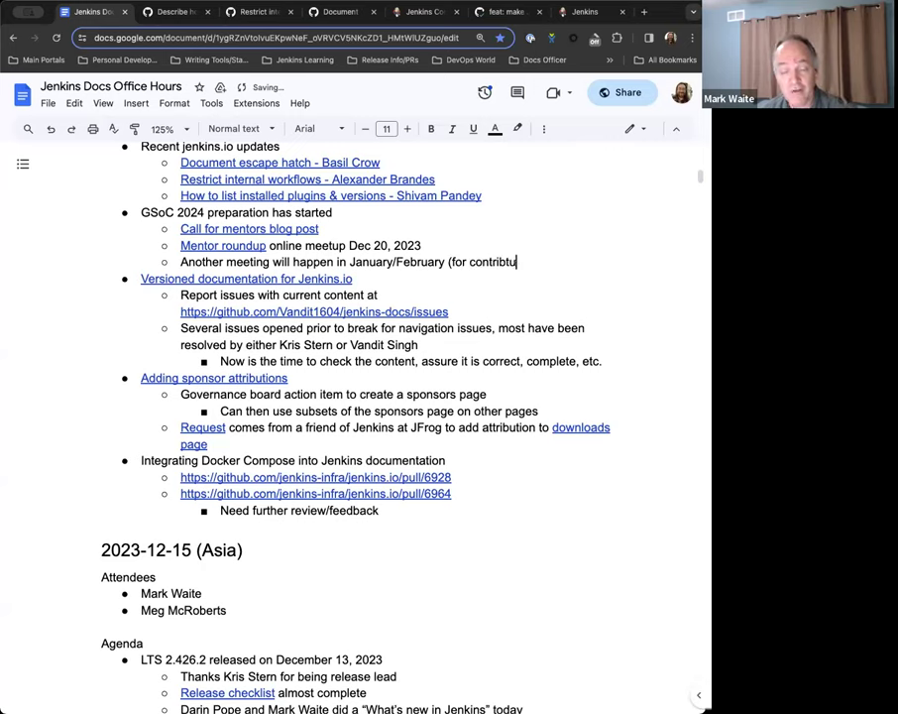
key("BackSpace")
type("utors)")
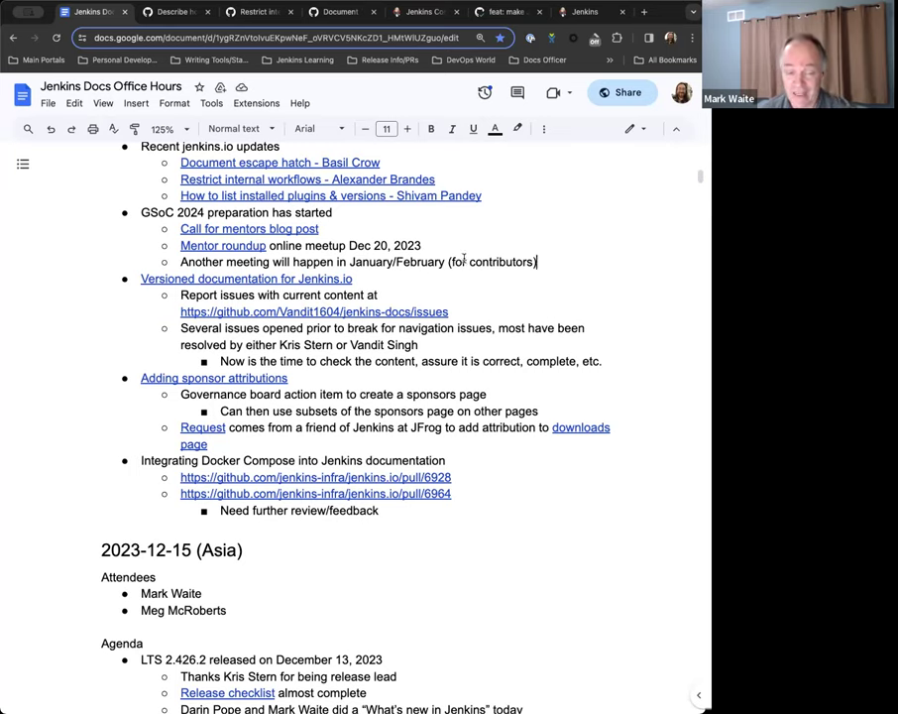
Remove the parentheses around 'for contributors' and keep Versioned documentation as a top-level bullet.
left_click(453, 262)
key("BackSpace")
left_click(539, 260)
key("BackSpace")
key("Delete")
key("Return")
key("shift+Tab")
Add sub-bullets 'Have the interest, not enough mentors just yet' and 'Same story as previous years'.
left_click(607, 260)
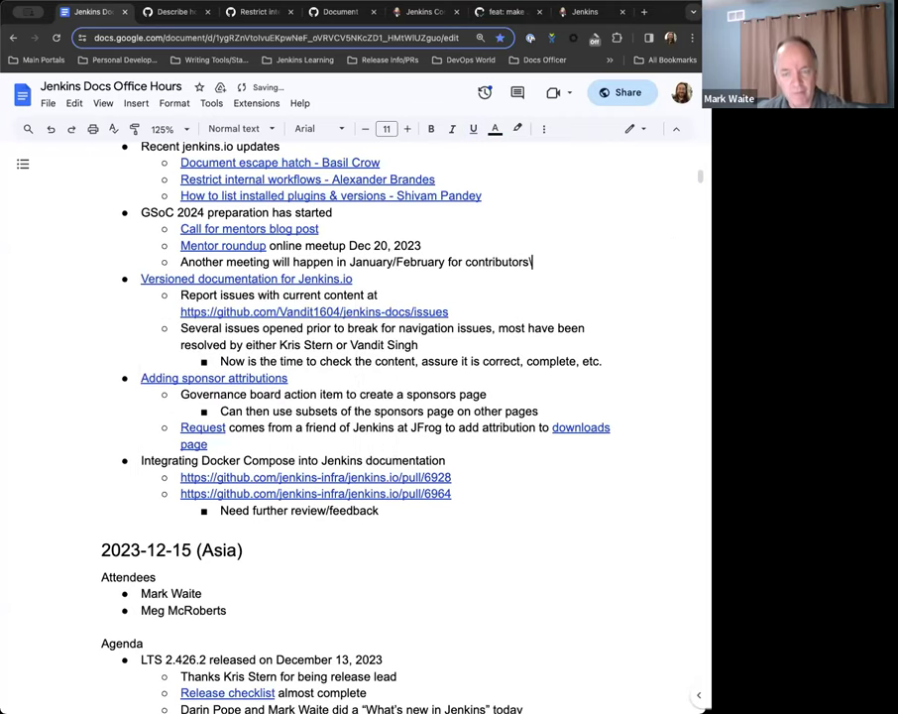
type("\\")
key("Return")
key("Tab")
type("Have the intres")
key("BackSpace")
key("BackSpace")
key("BackSpace")
type("erest, not enough mentors just yet")
key("Return")
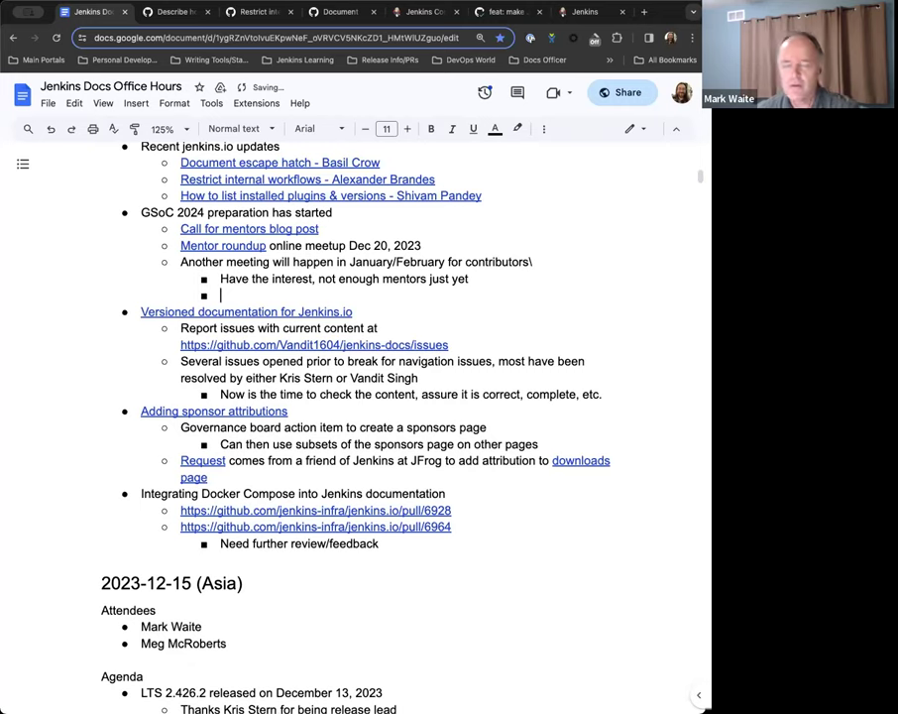
type("Same ")
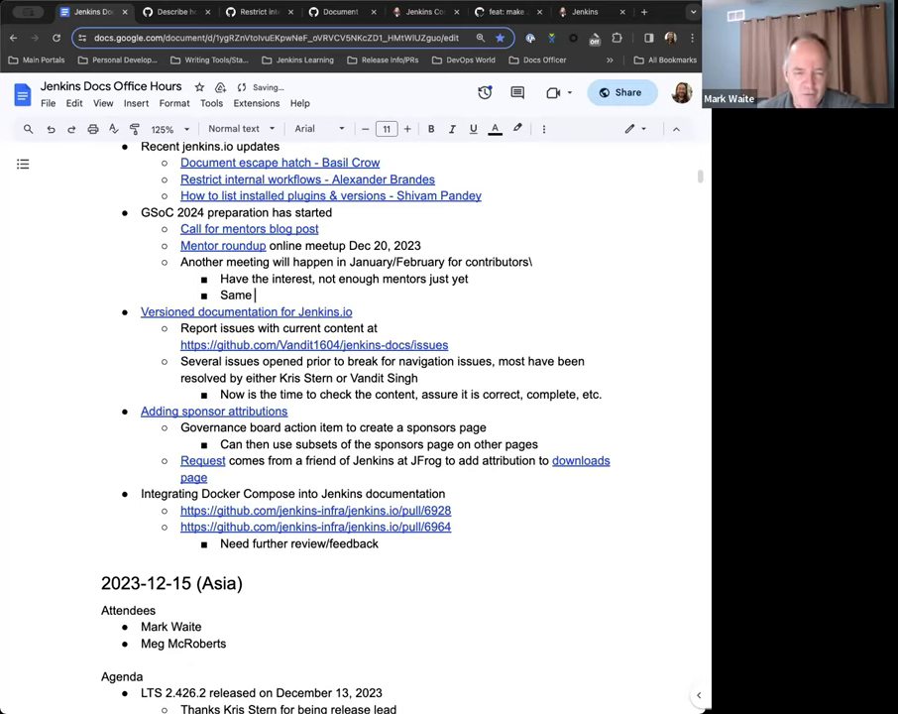
type("story as ")
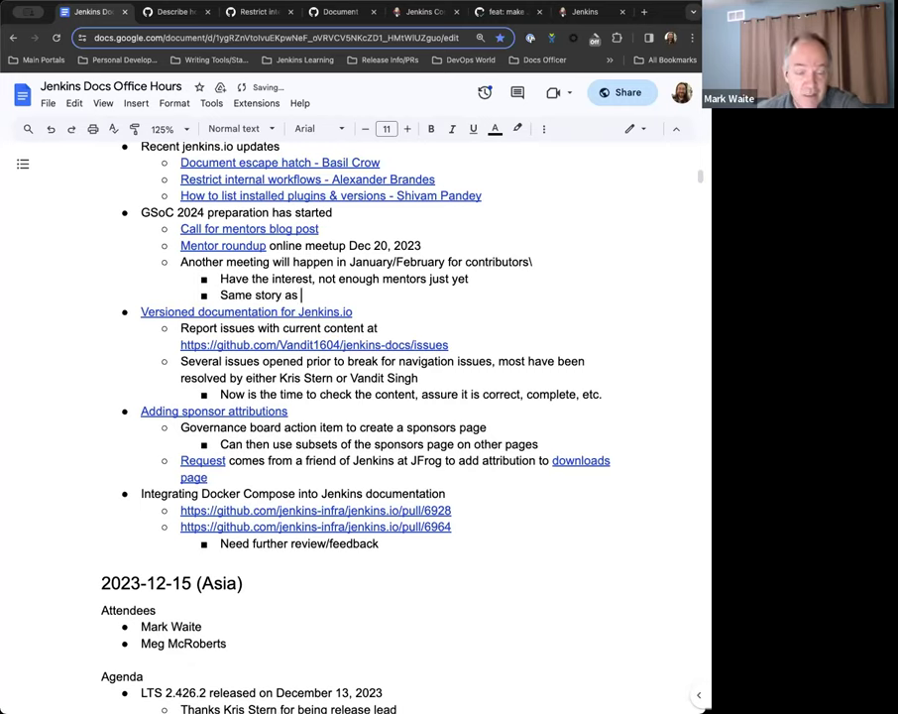
type("previous years")
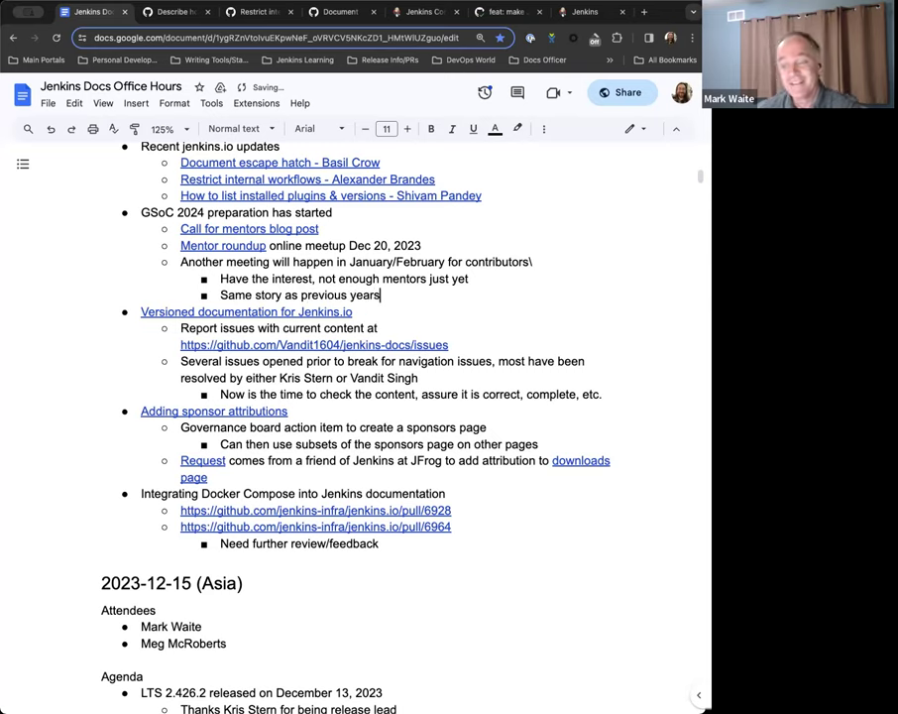
left_click(533, 263)
key("BackSpace")
left_click(405, 295)
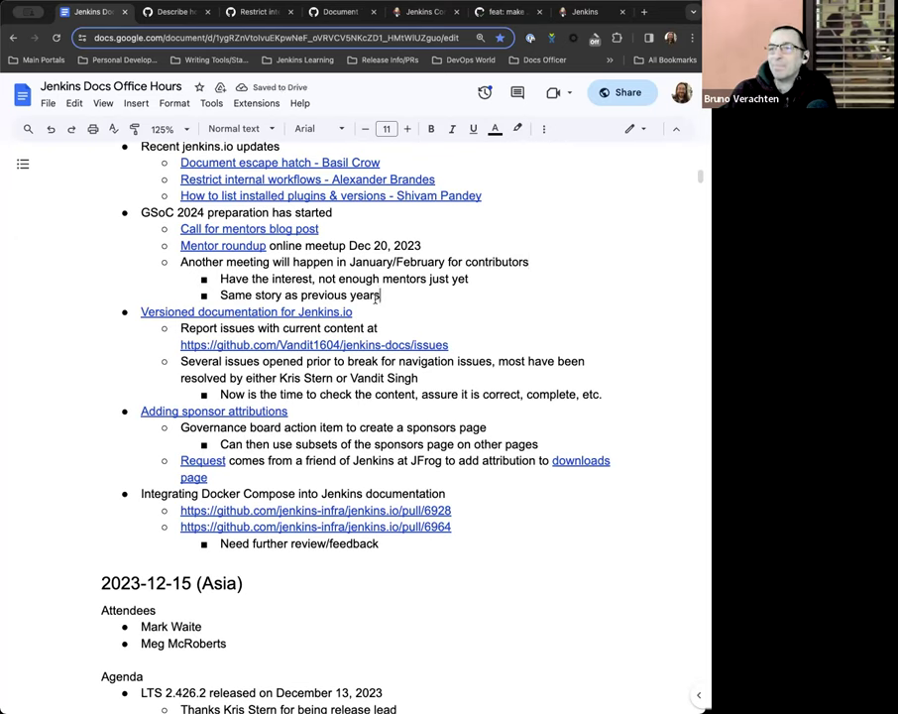
scroll(387, 278, "down", 1)
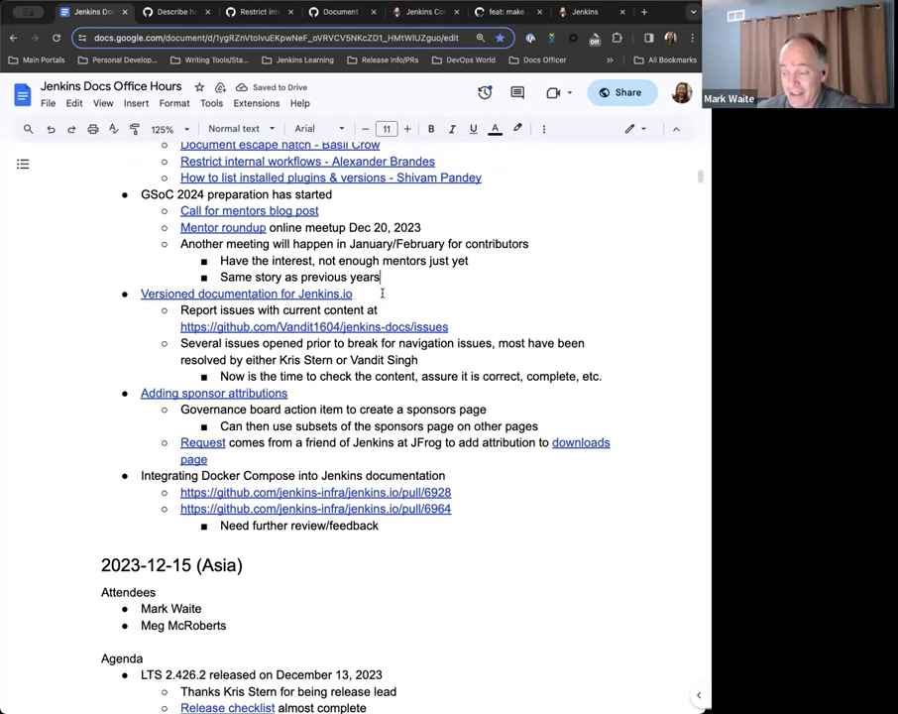
scroll(378, 290, "up", 1)
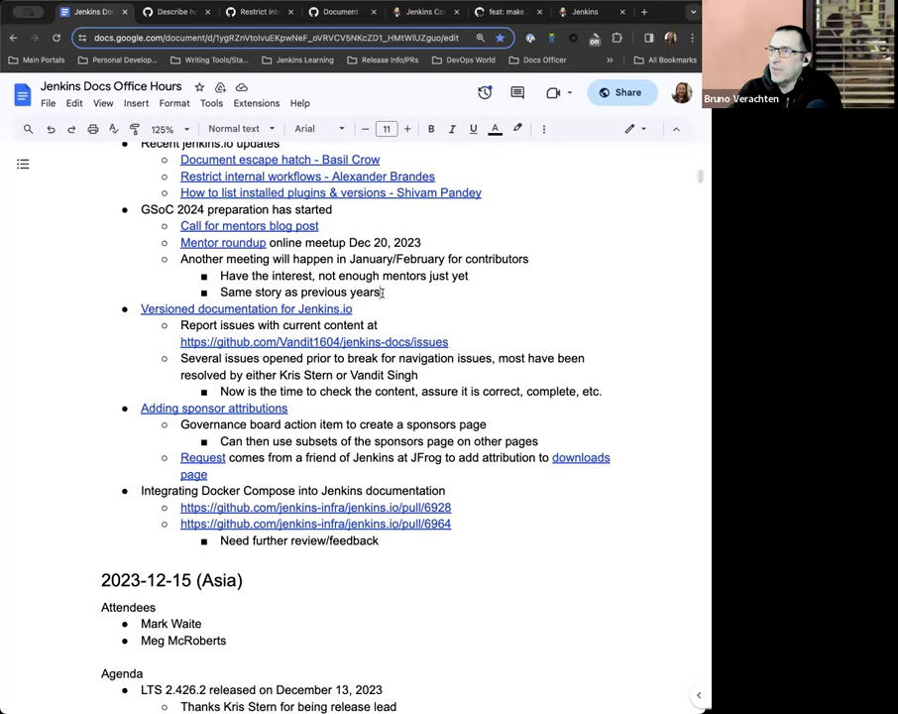
Add a 'Lots of gitter activity!' sub-bullet below 'Same story as previous years'.
left_click(383, 293)
key("Return")
type("Lots of gitter activity")
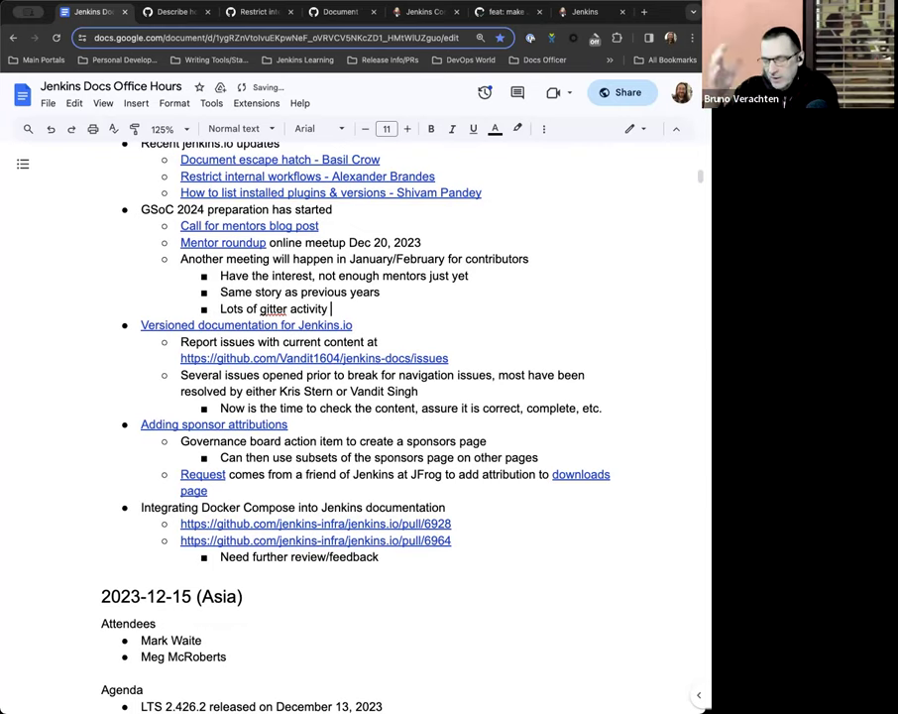
key("BackSpace")
type("!")
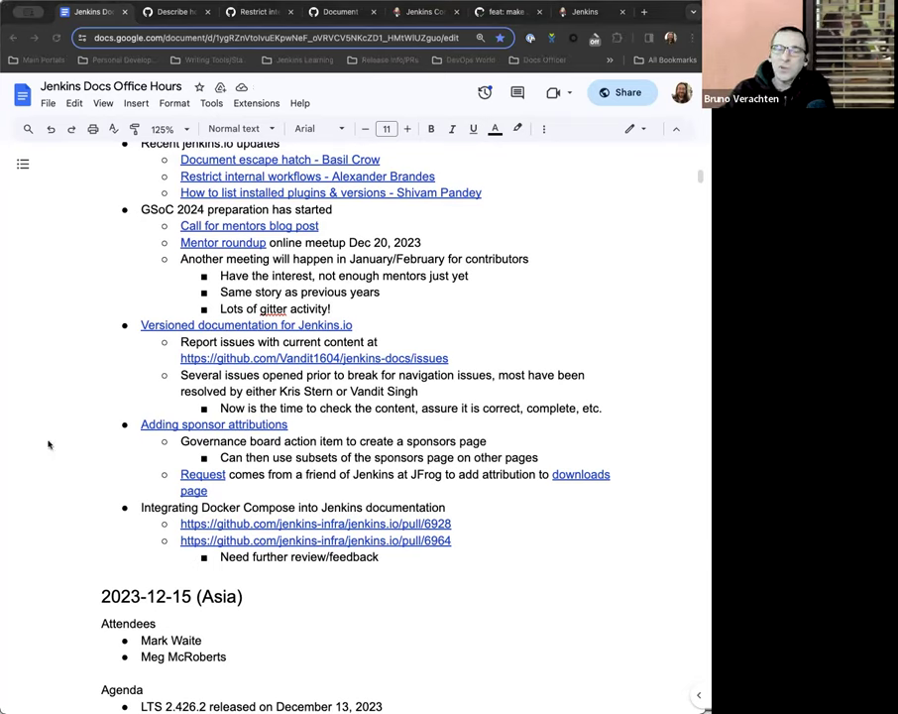
Link the word 'gitter' to the pasted gitter.im chat room URL.
left_click(265, 309)
double_click(263, 310)
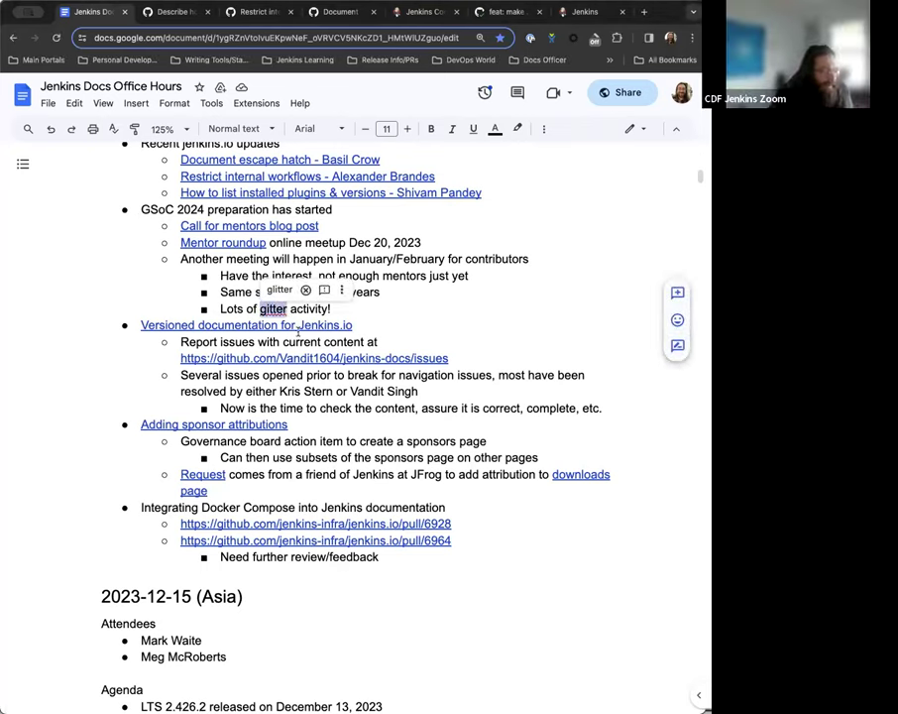
key("ctrl+k")
type("https://app.gitter.im/#/room/#jenkinsci_gsoc-sig:gitter.im")
key("Return")
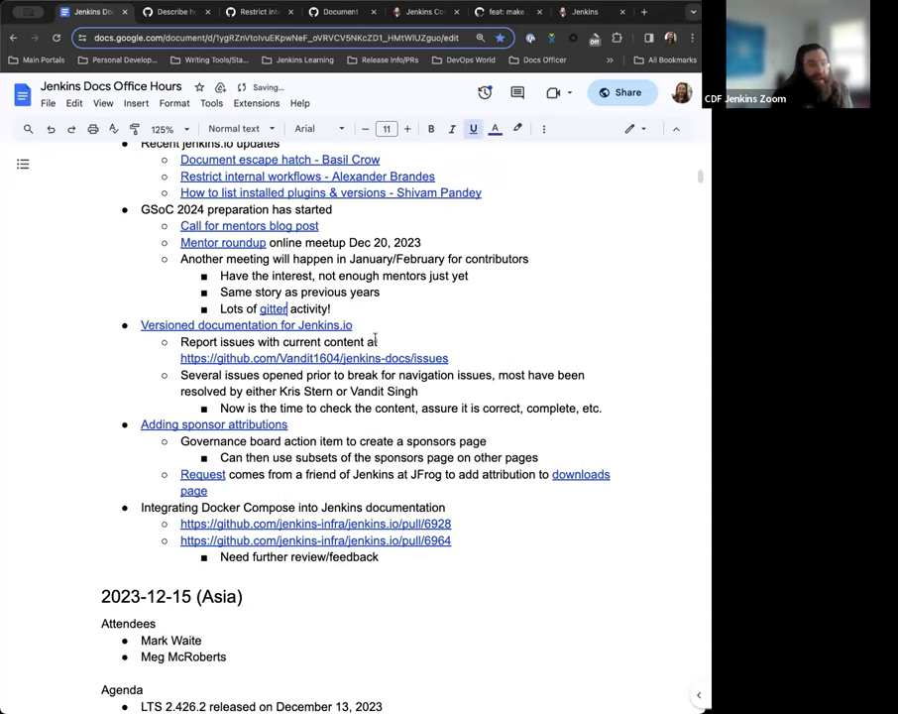
left_click(443, 310)
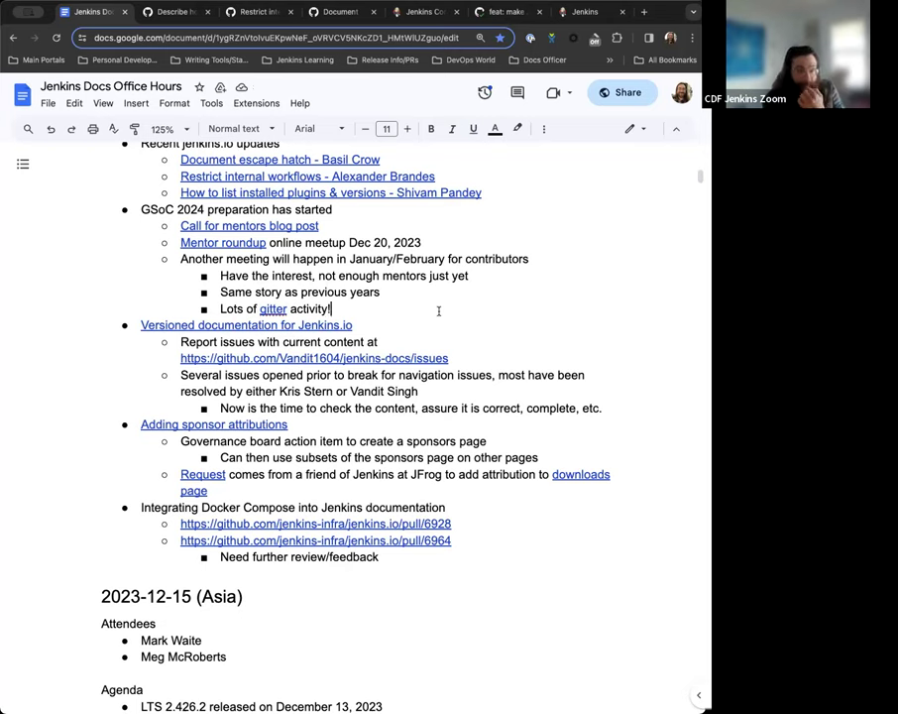
scroll(397, 293, "down", 1)
scroll(386, 295, "down", 1)
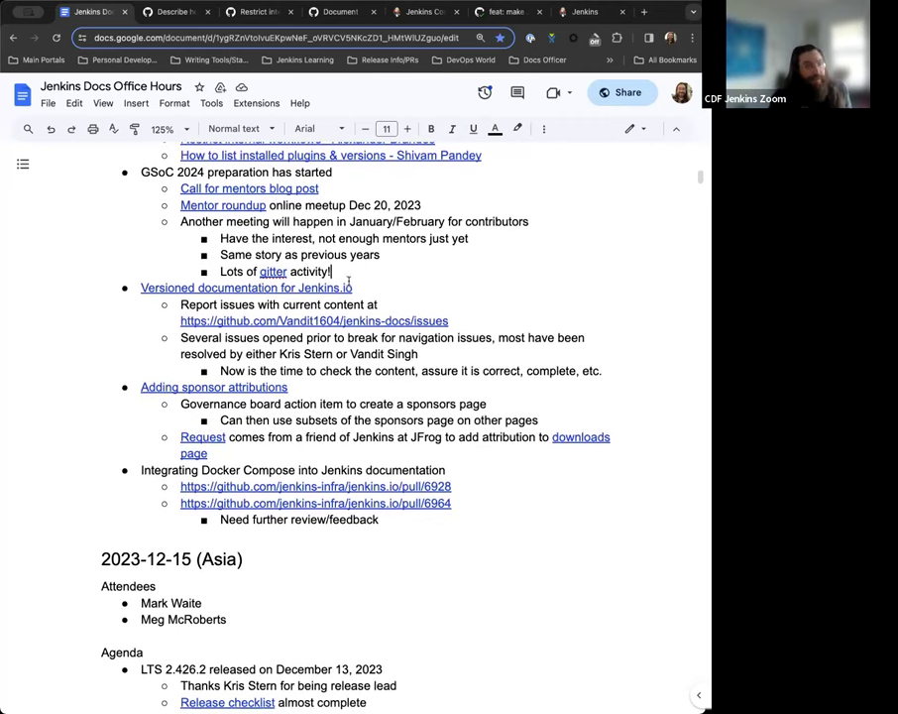
scroll(367, 277, "down", 2)
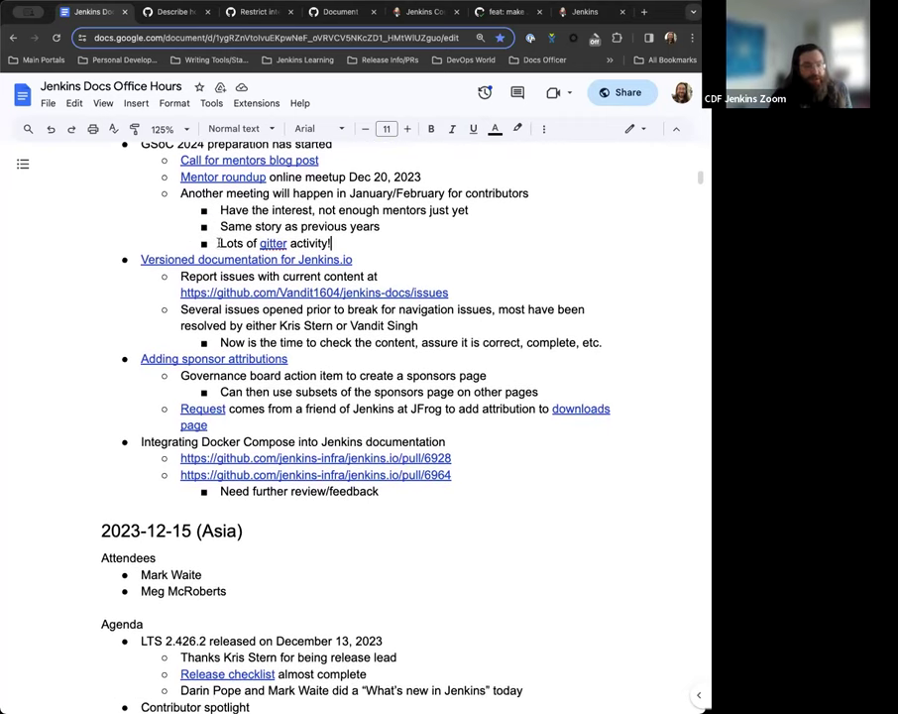
Open the jenkins-docs issues from the notes, check the 4 closed, then the 1 open issue.
left_click(303, 259)
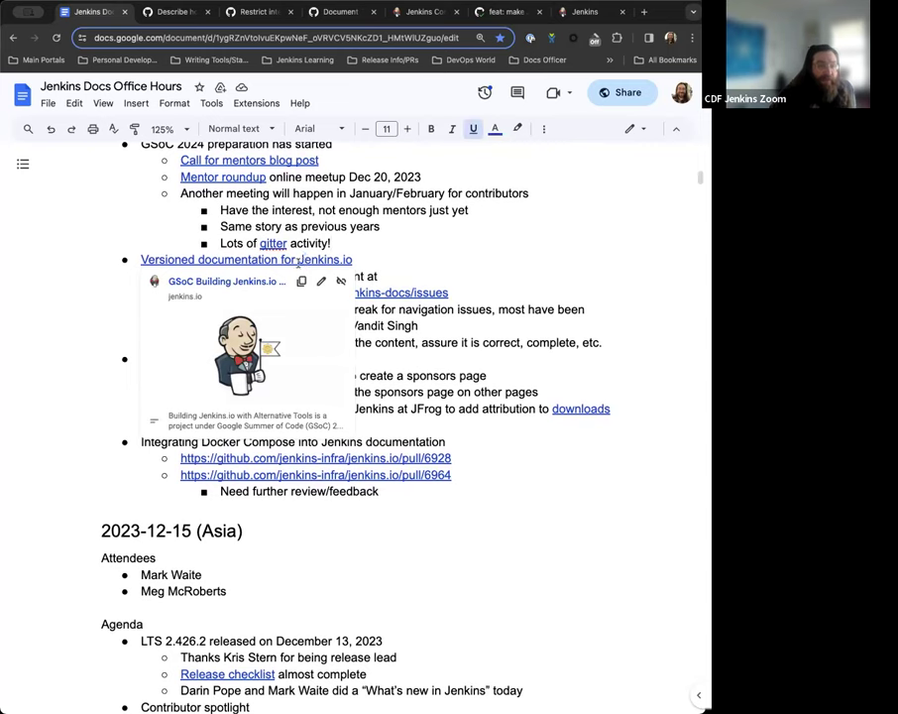
left_click(419, 244)
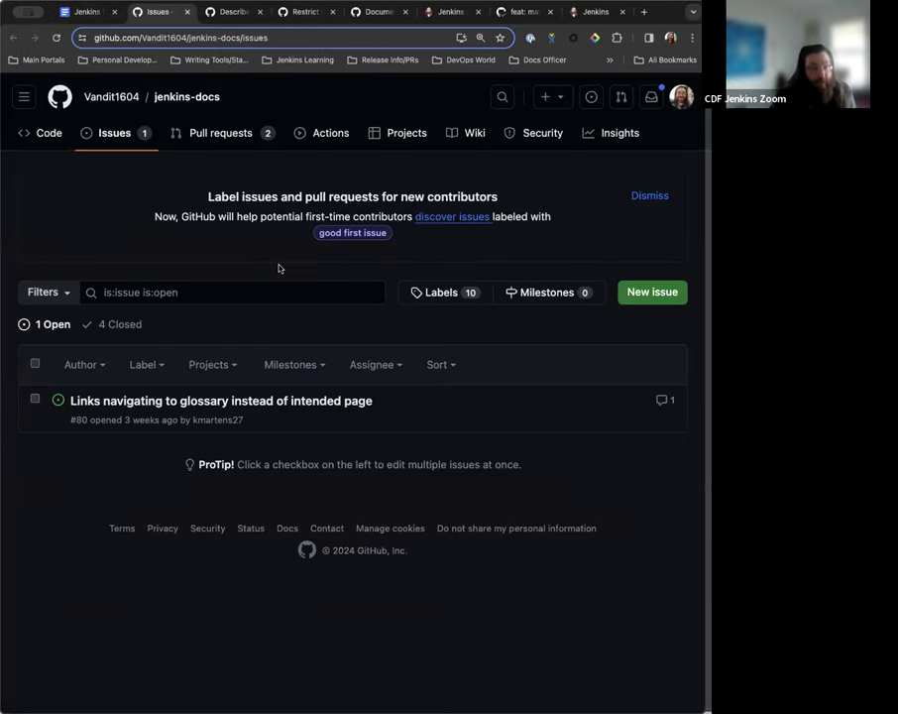
left_click(126, 327)
left_click(53, 351)
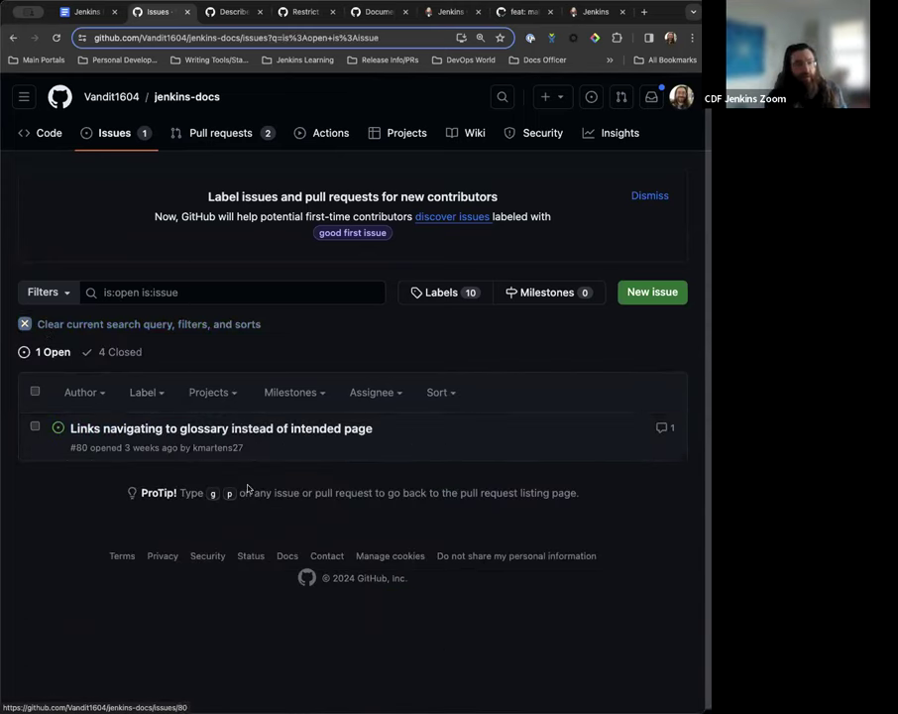
Read issue #80 about links going to the glossary, then return to the notes.
left_click(245, 428)
scroll(160, 280, "down", 15)
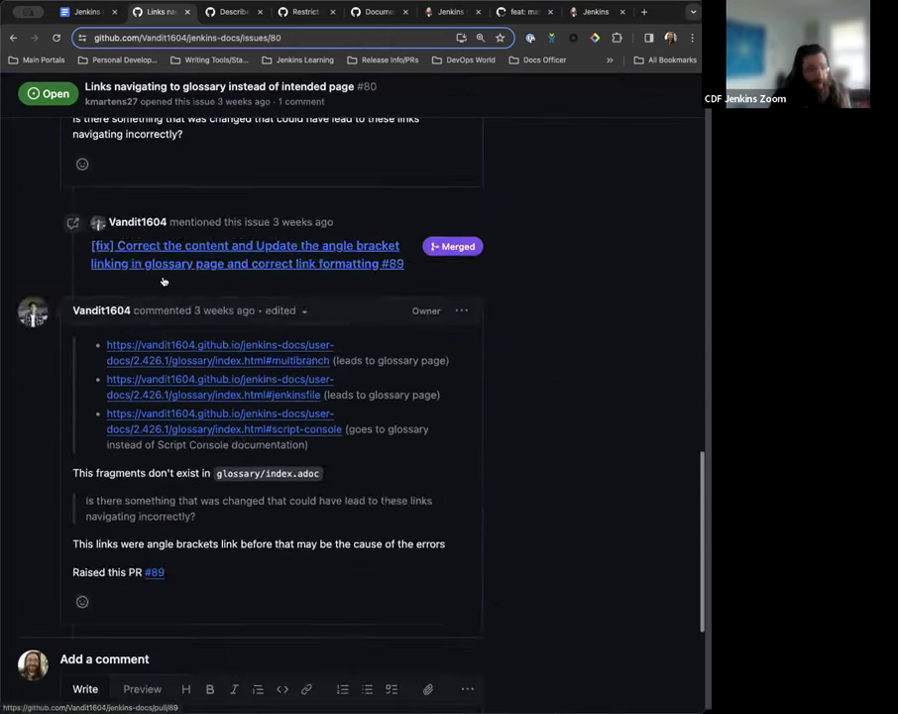
scroll(163, 280, "up", 3)
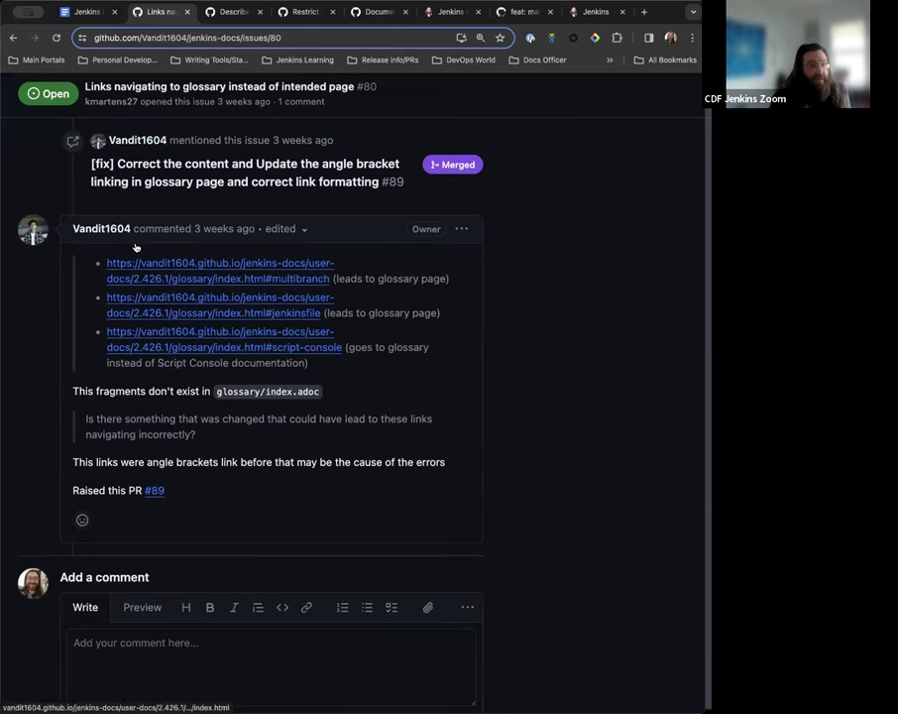
scroll(192, 248, "up", 2)
left_click(87, 12)
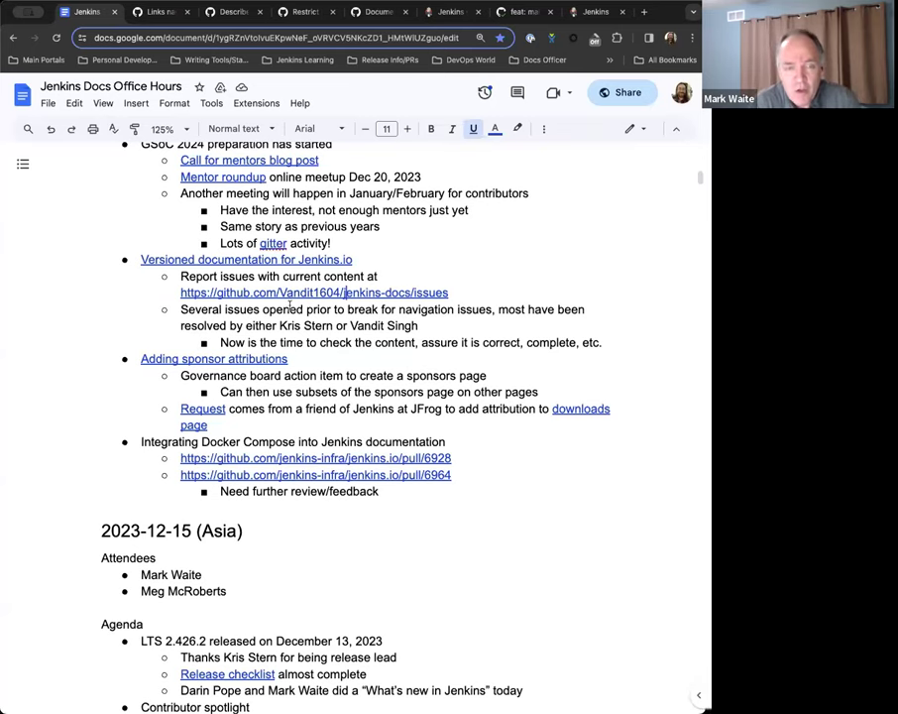
Add a fourth attendee's name below the last attendee in the 2024-01-04 notes.
scroll(290, 304, "up", 10)
scroll(290, 304, "down", 3)
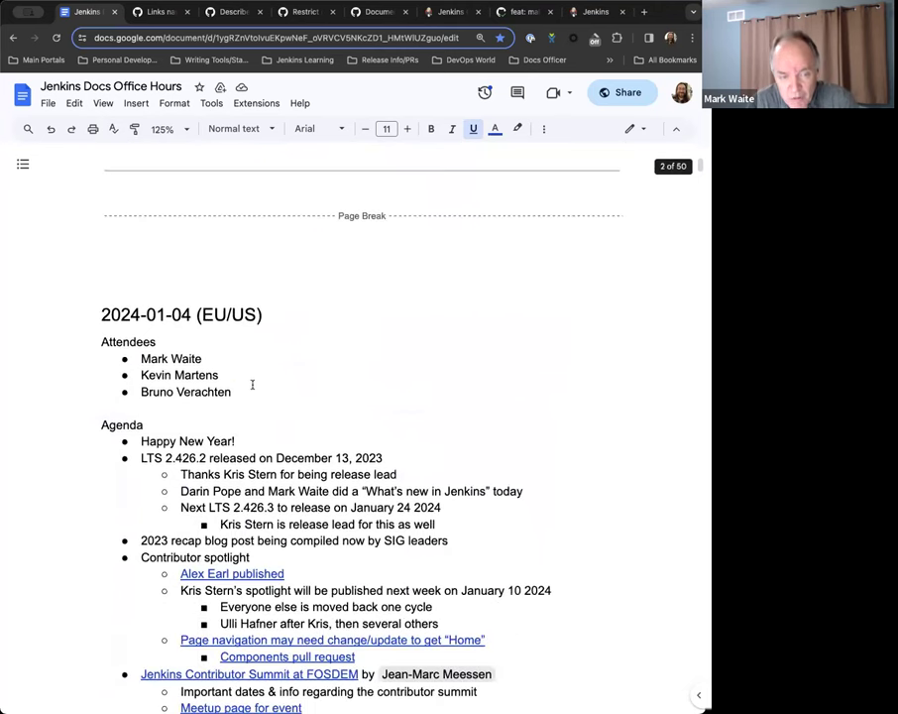
left_click(249, 384)
key("Return")
Under the content-check note, add the sub-bullet 'Versioned doc is hosted in github'.
scroll(357, 426, "down", 15)
scroll(273, 481, "down", 1)
scroll(459, 435, "up", 2)
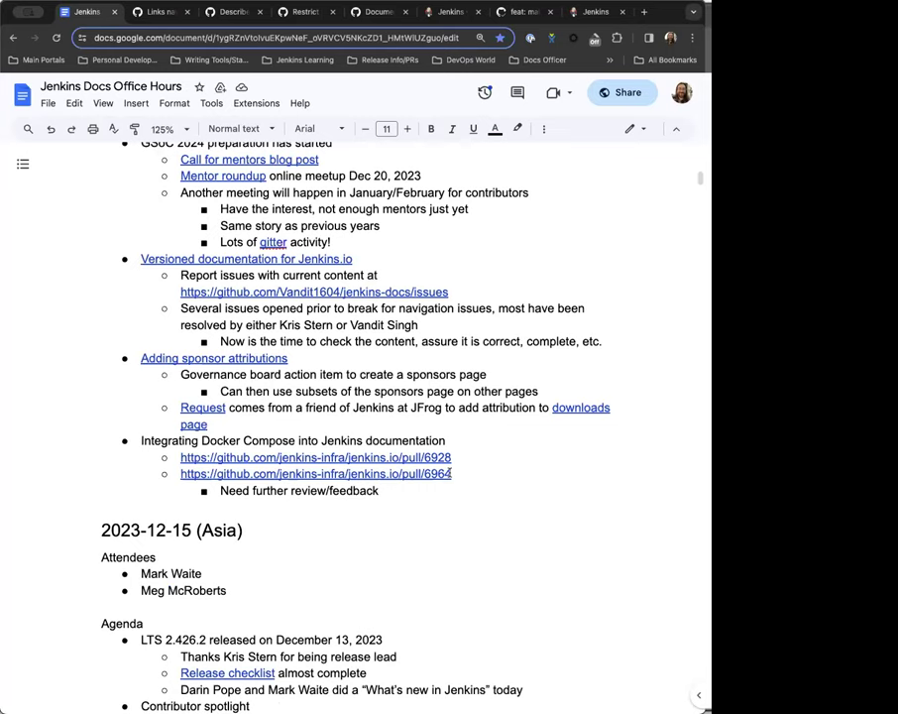
left_click(614, 342)
key("Return")
type("Version")
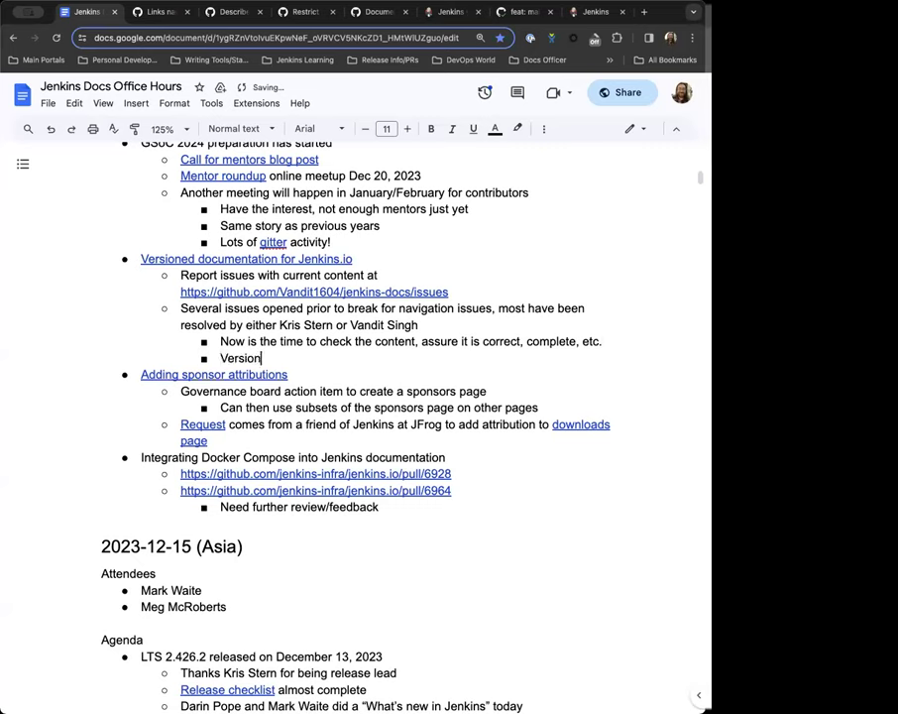
type("ed doc is hosted in github")
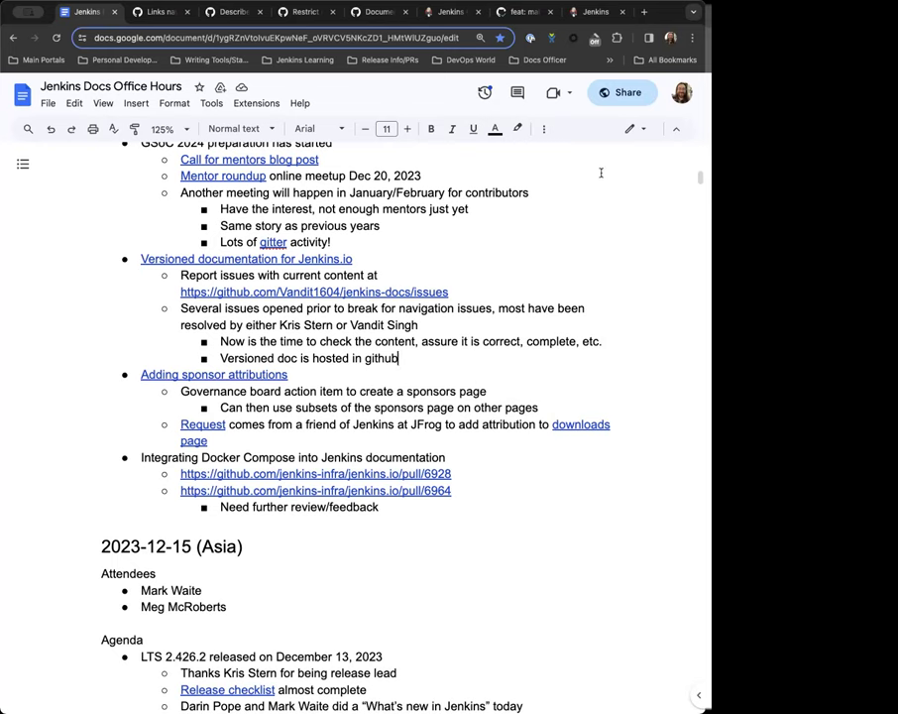
From issue #80, open merged pull request #89 and scroll through its conversation.
left_click(159, 13)
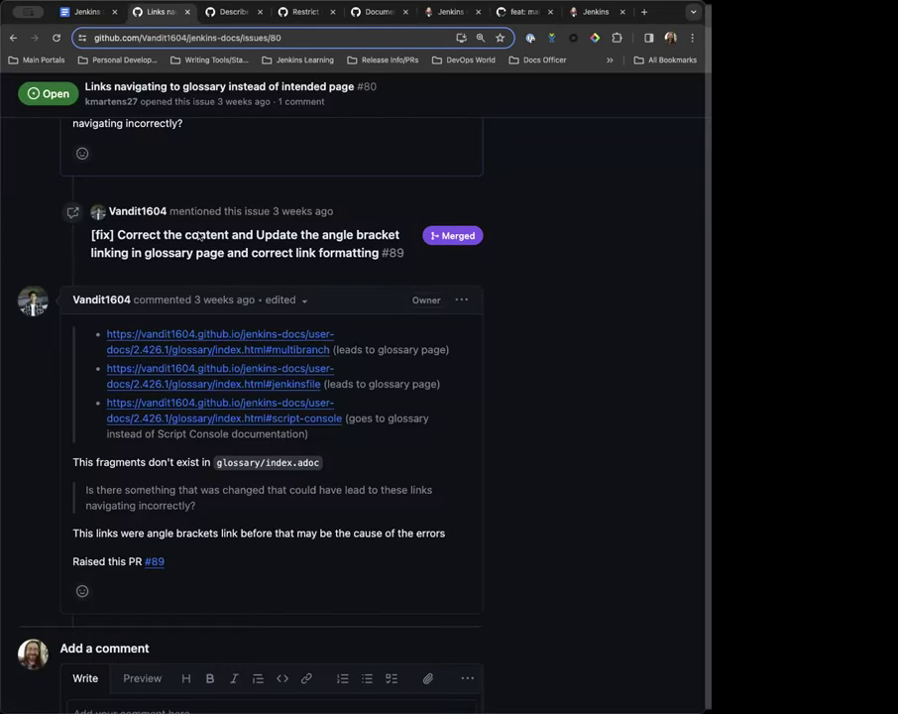
left_click(155, 564)
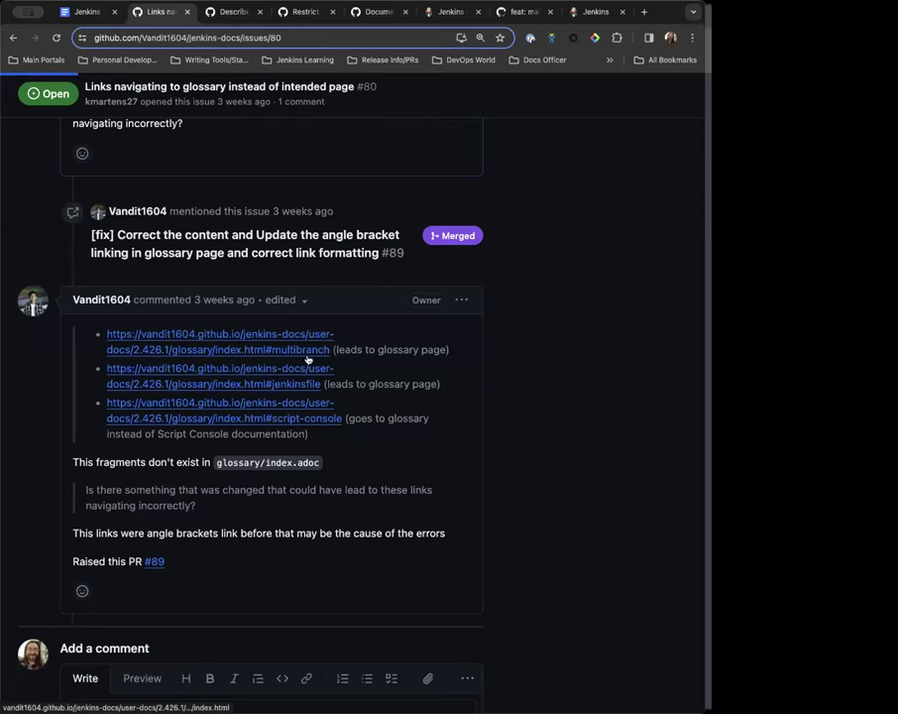
scroll(113, 397, "down", 2)
scroll(109, 291, "down", 15)
scroll(261, 614, "down", 5)
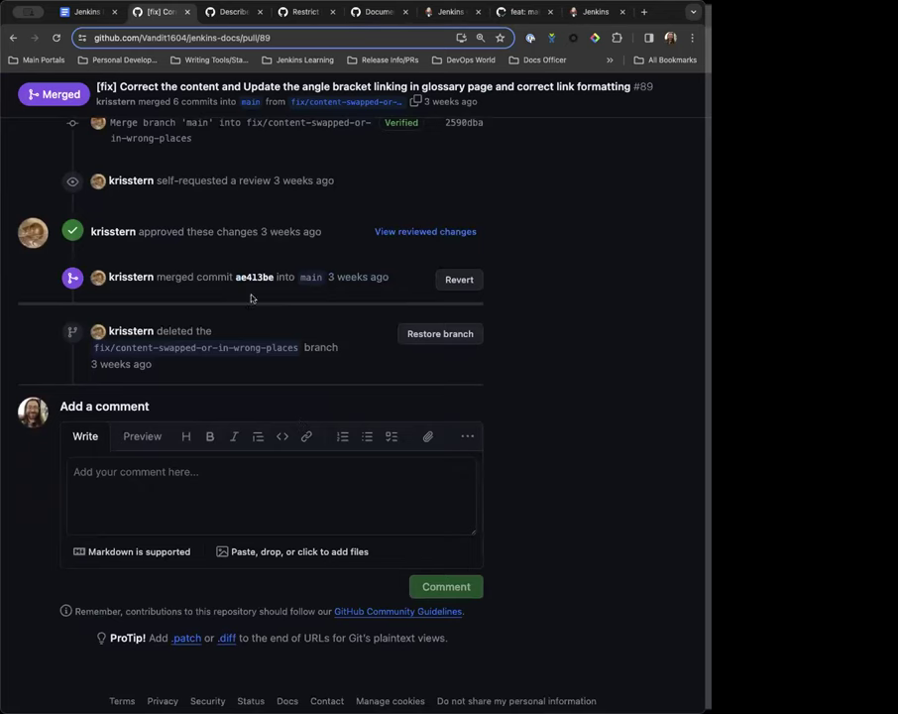
scroll(210, 297, "up", 3)
scroll(218, 258, "up", 1)
scroll(166, 205, "up", 10)
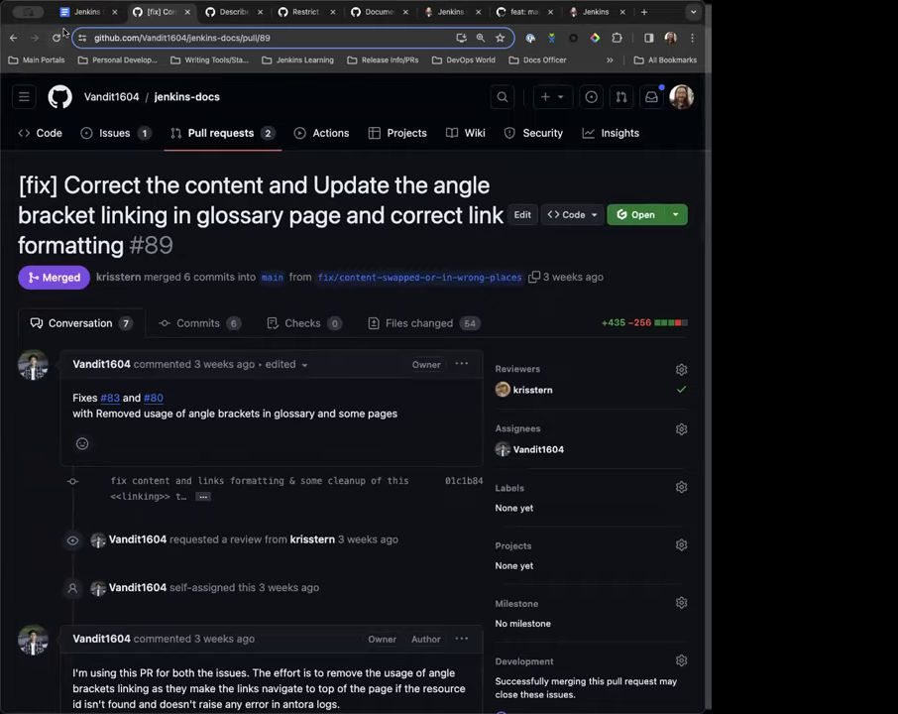
Add a bullet noting a contributor is working on the gatsby side of things.
left_click(61, 10)
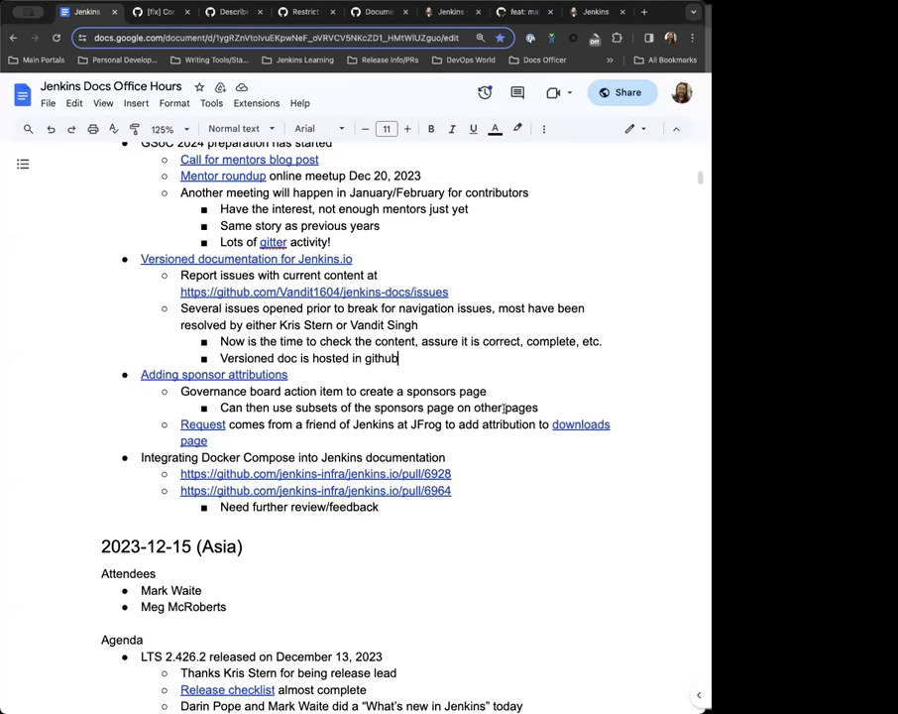
key("Return")
type("Vandi")
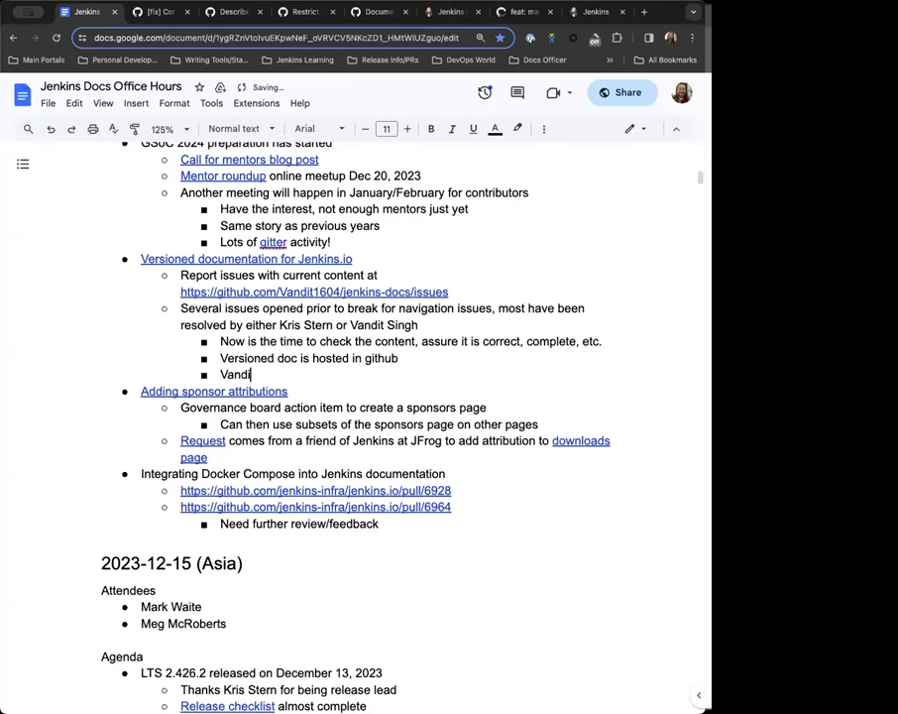
type("t is currently working")
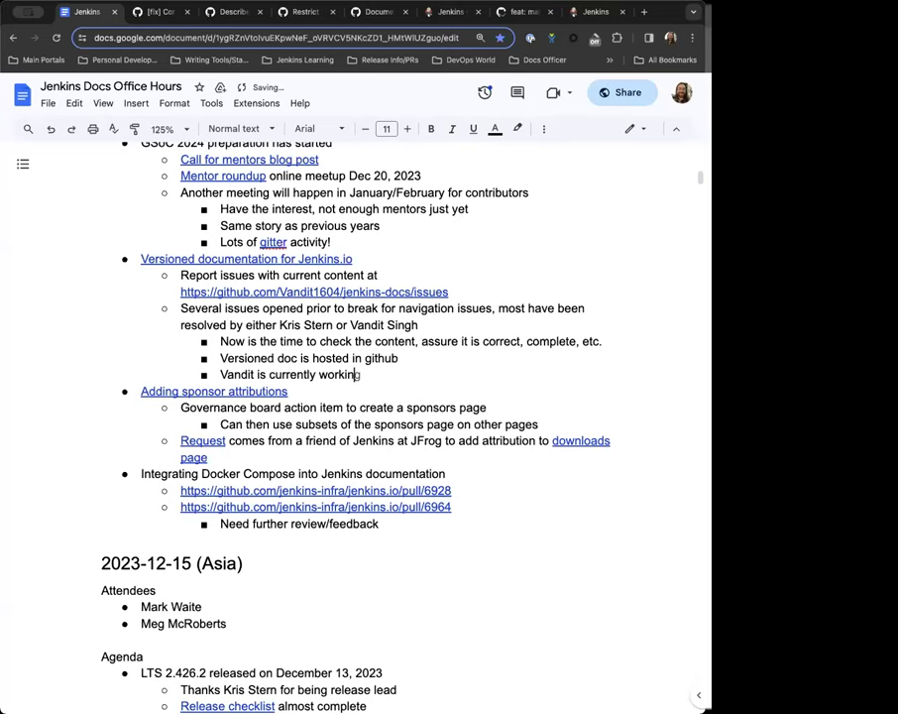
type(" on the gatsby s")
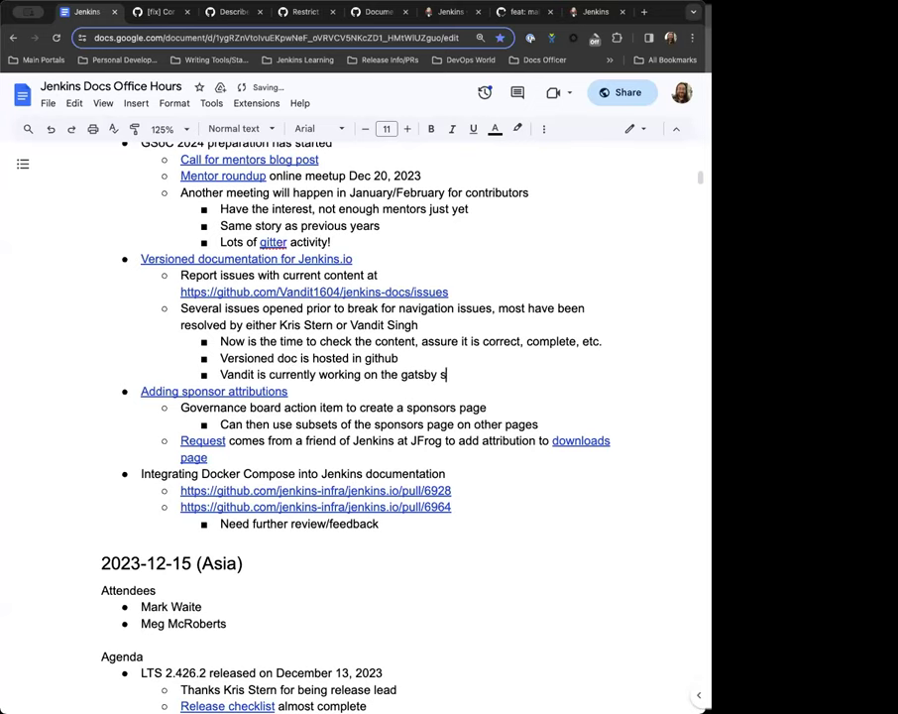
type("ide of things")
Nest sub-bullets 'Changelog & blogs already done' and 'Need to do: upgrade guides, security advisories'.
key("Return")
key("Tab")
type("Changelog & blog")
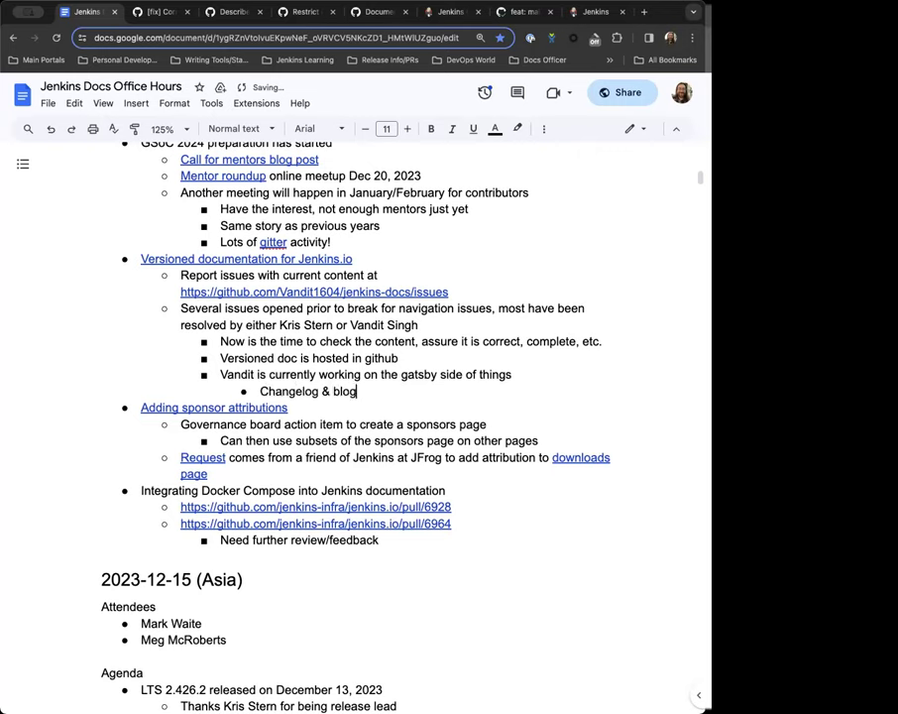
type("s already done")
key("Return")
type("Need to do: upgrade guides, security advisories")
type(", nee")
key("BackSpace")
key("BackSpace")
key("BackSpace")
type("may need to be revamped")
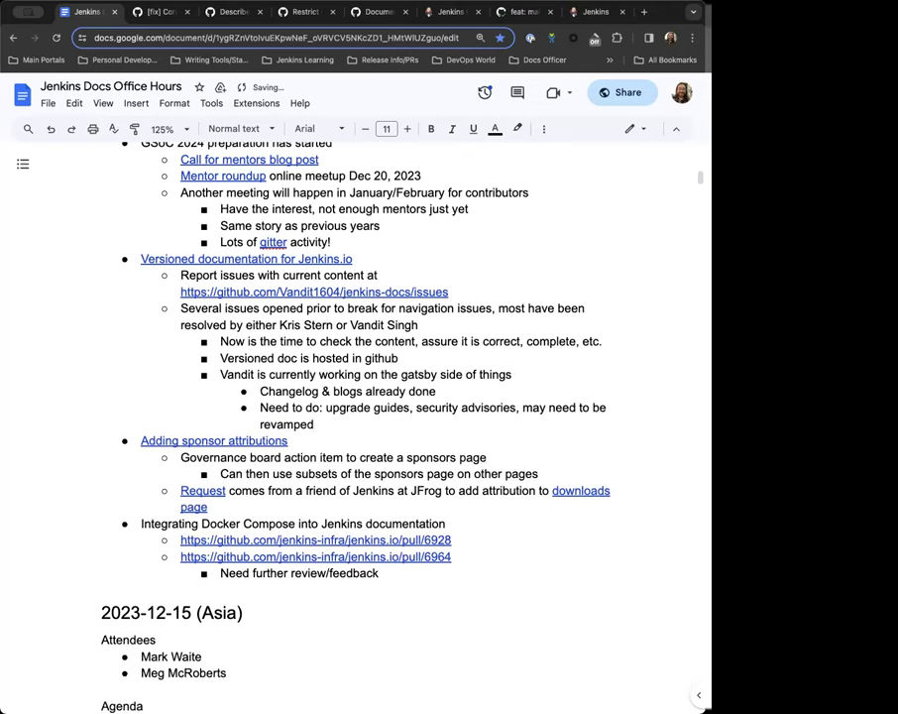
type(")")
Put 'may need to be revamped' in parentheses and begin a 'pre 2018 vs post 2018' aside.
left_click(519, 408)
key("BackSpace")
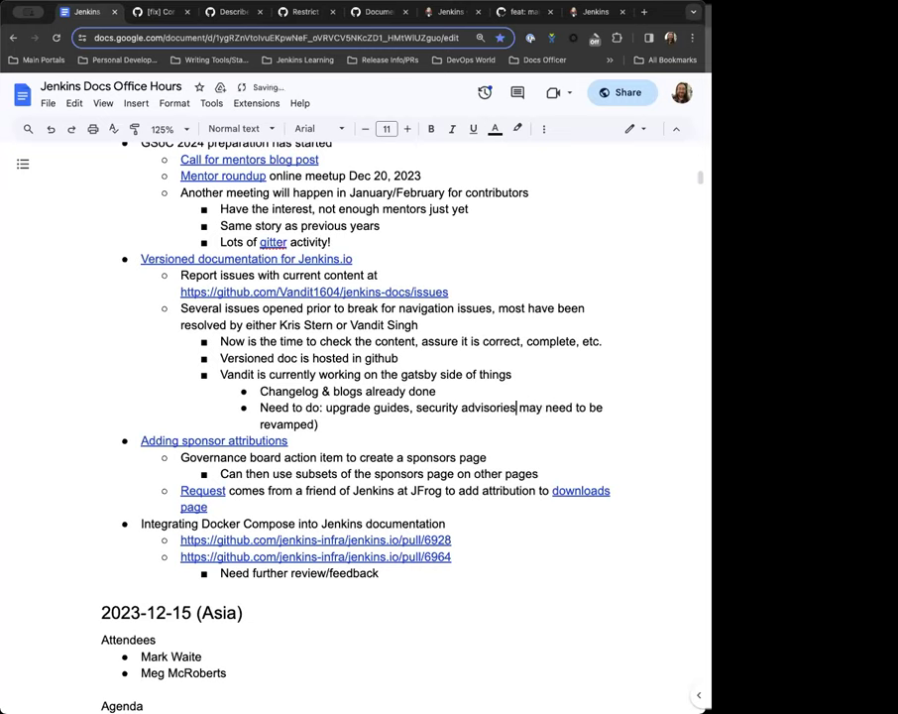
type("(")
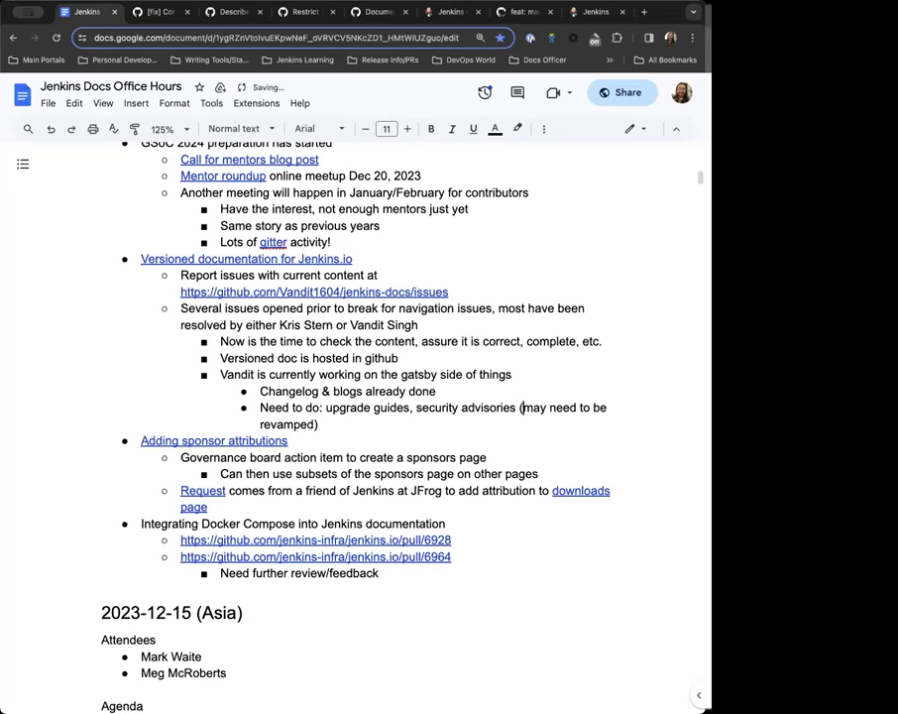
left_click(318, 424)
type("(")
type("pre 2018")
type(" vs pos")
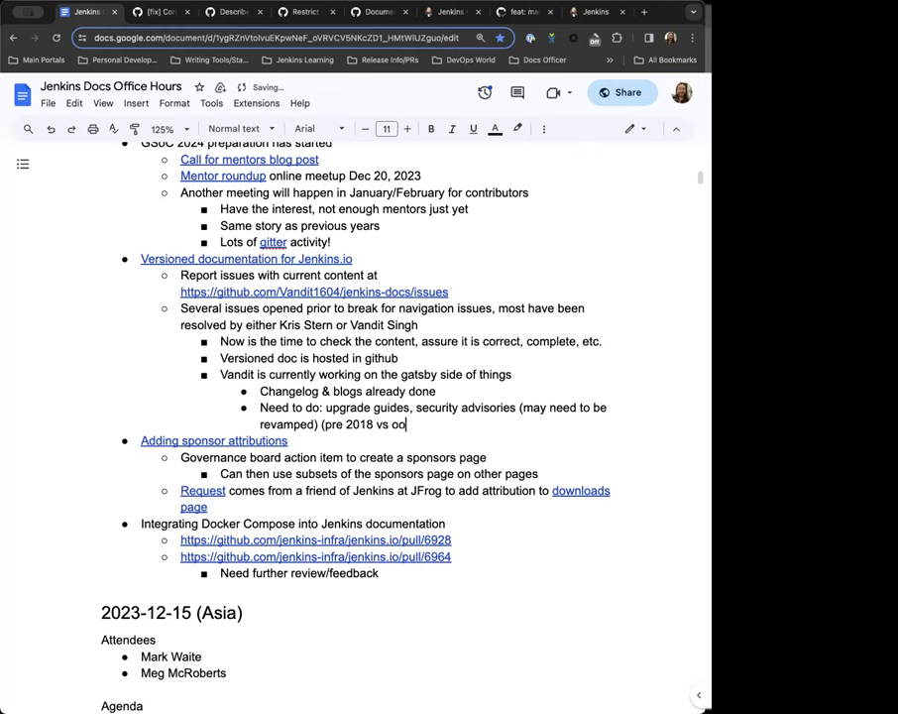
type("t 20")
Finish the pre/post 2018 consistency note for the new versioned site; append '(jenkins-infra)' after github.
key("BackSpace")
type("018, needs to be")
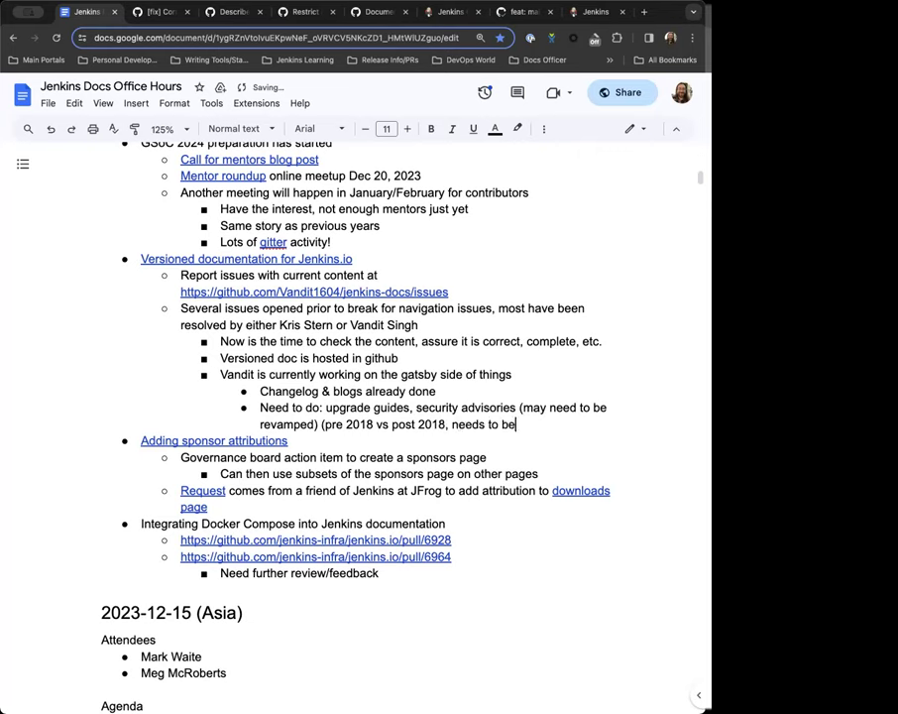
type(" consistent so that ")
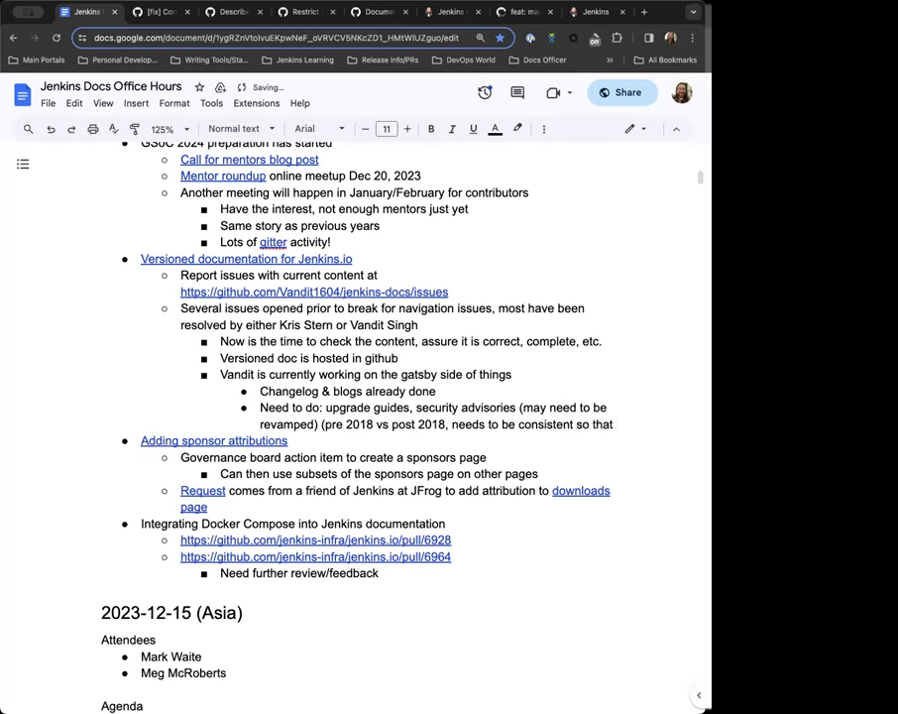
type("we don't have such")
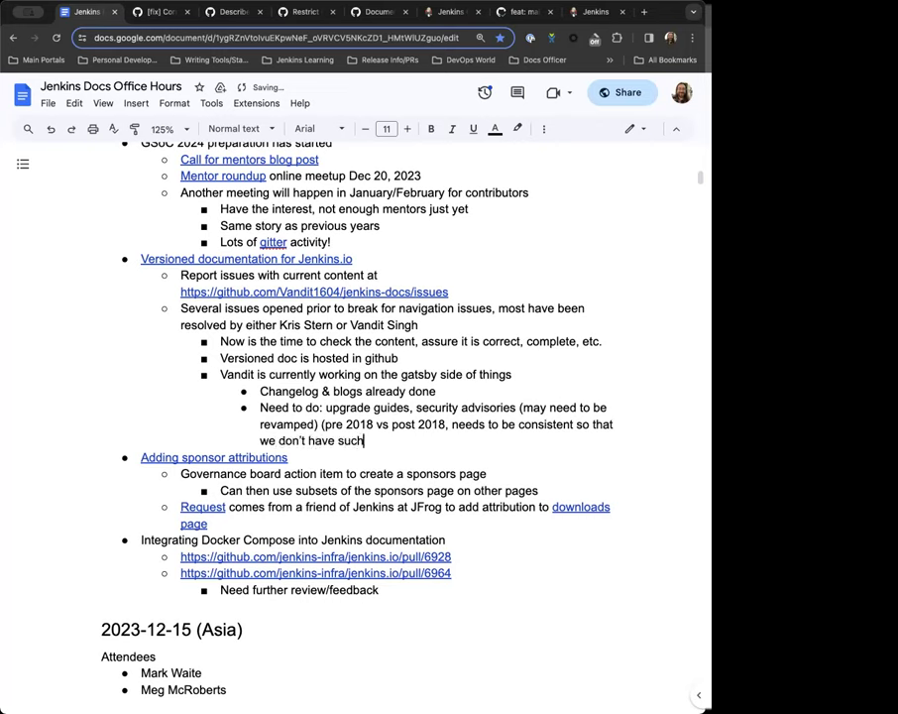
type(" difference when the new ")
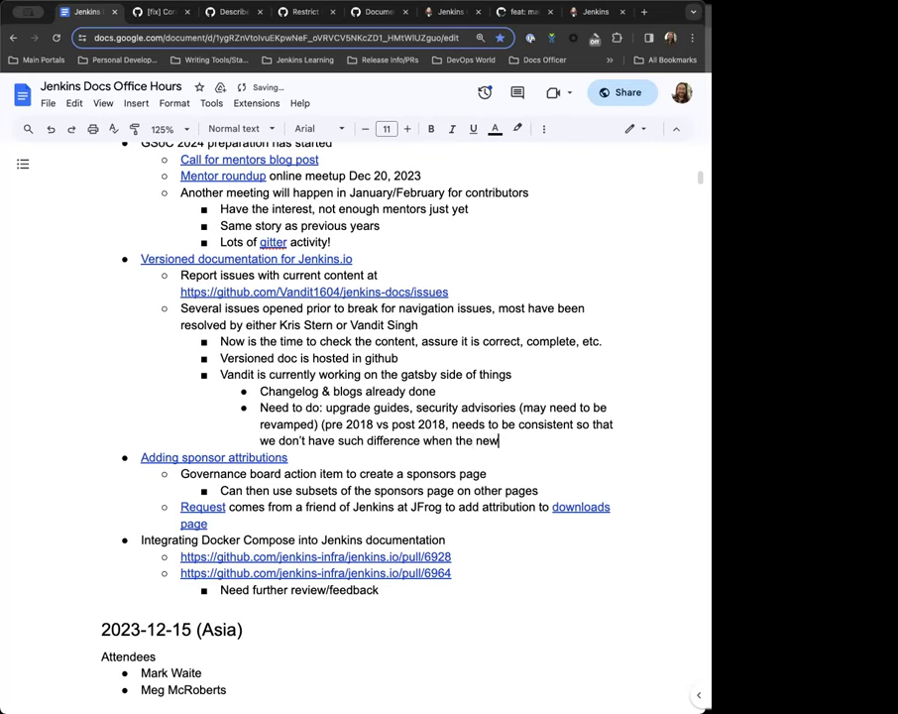
type("versioned site is live")
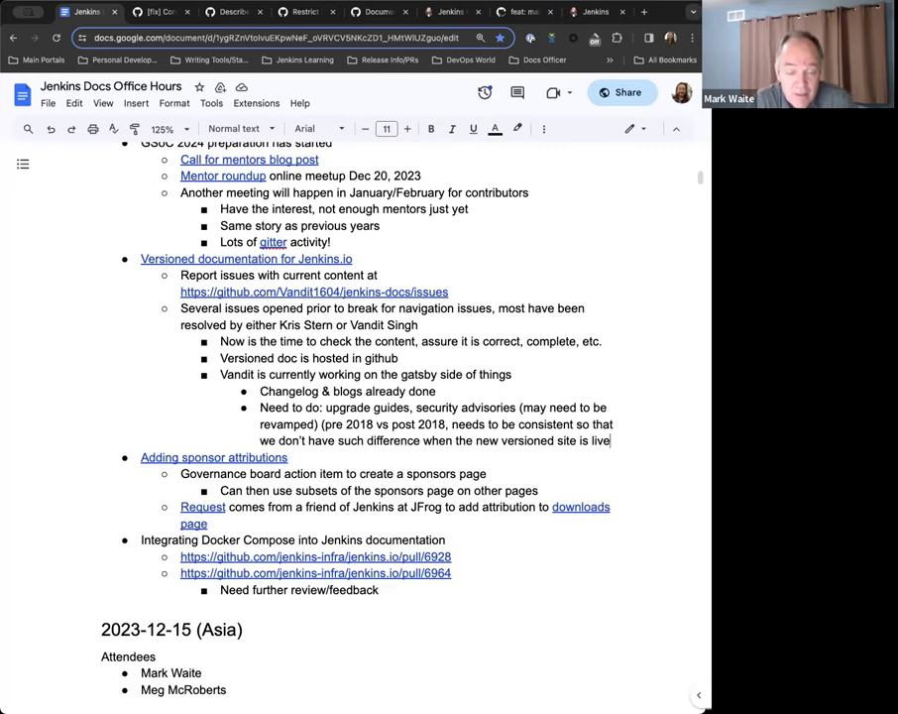
left_click(415, 360)
key("Right")
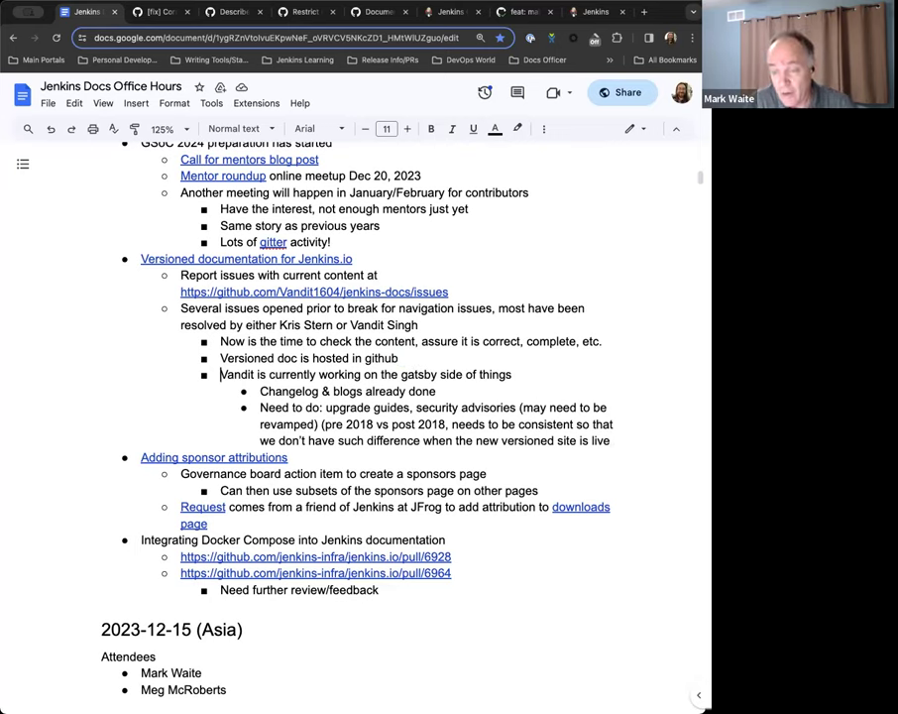
type("(Jenkins")
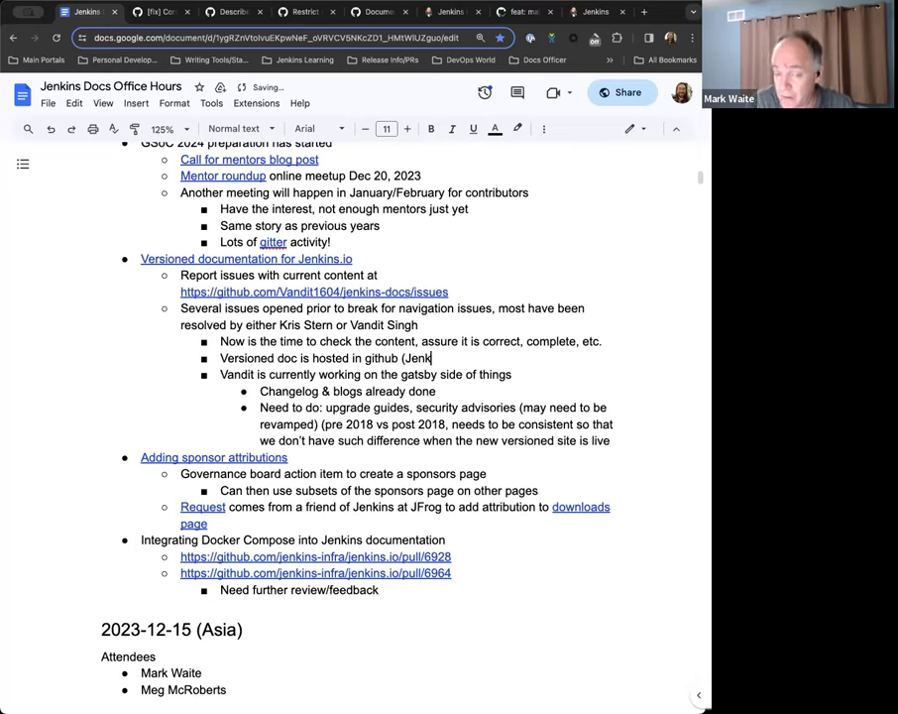
key("BackSpace")
key("BackSpace")
key("BackSpace")
key("BackSpace")
key("BackSpace")
key("BackSpace")
key("BackSpace")
key("BackSpace")
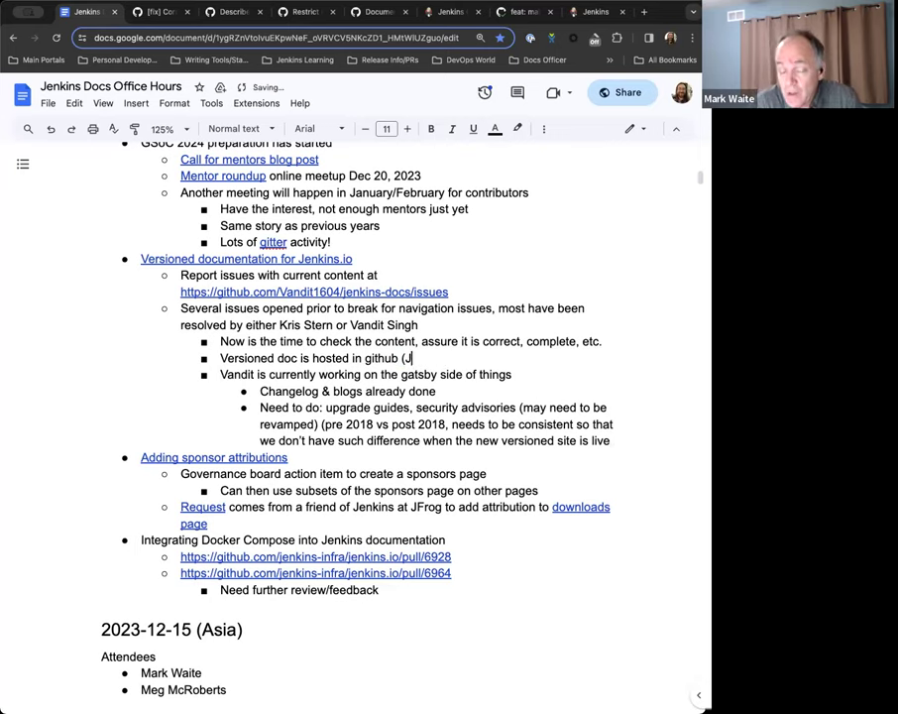
type("jenkins-")
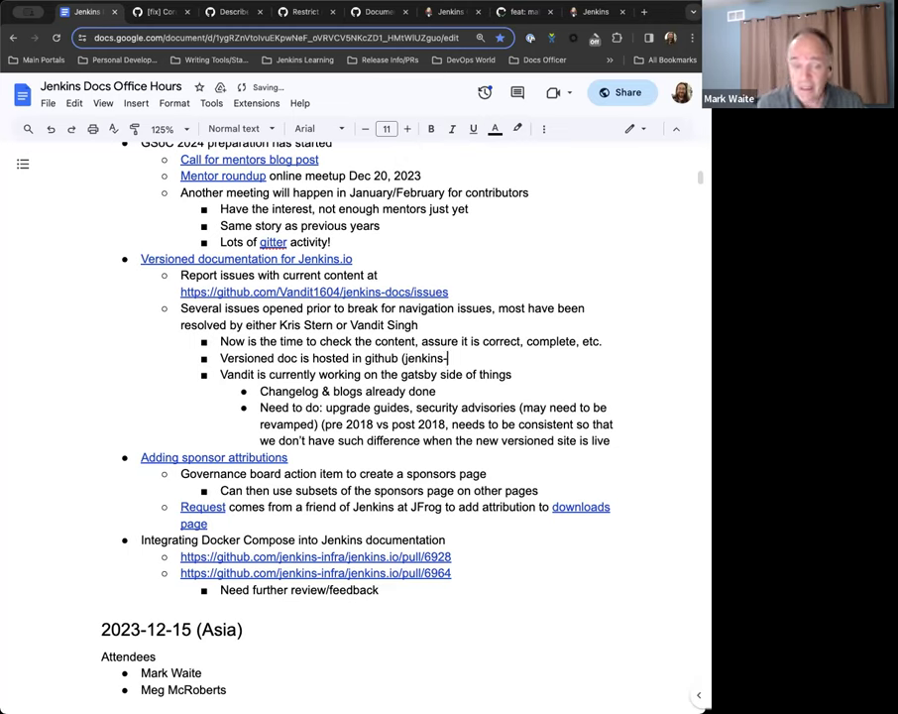
type("infra)")
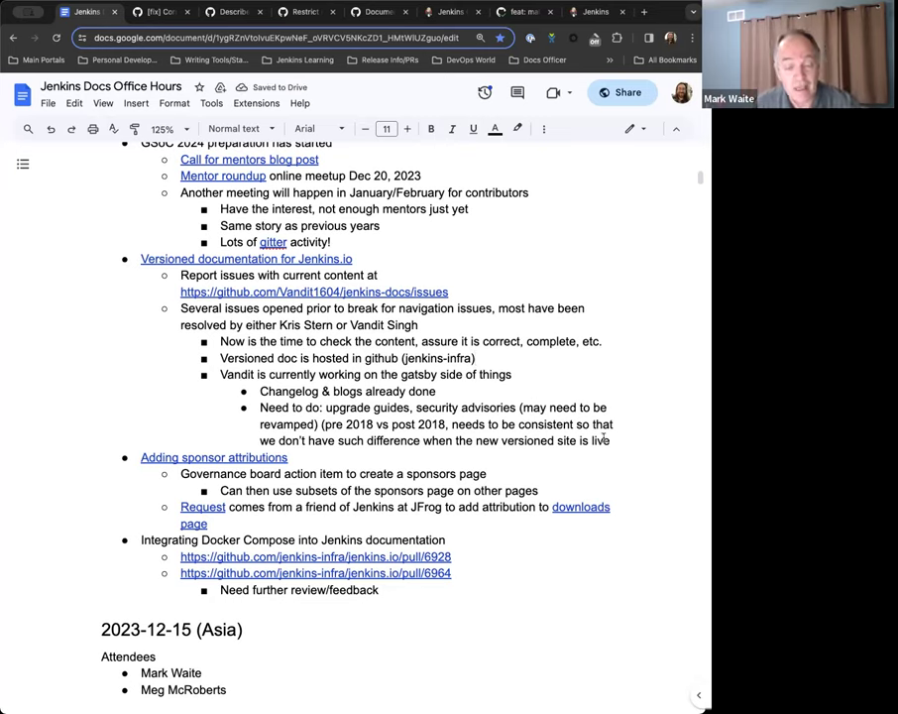
Add an outdented bullet 'Start reviewing everything (permissions, access, function, etc)' after the versioned-site note.
left_click(611, 440)
key("Return")
key("shift+Tab")
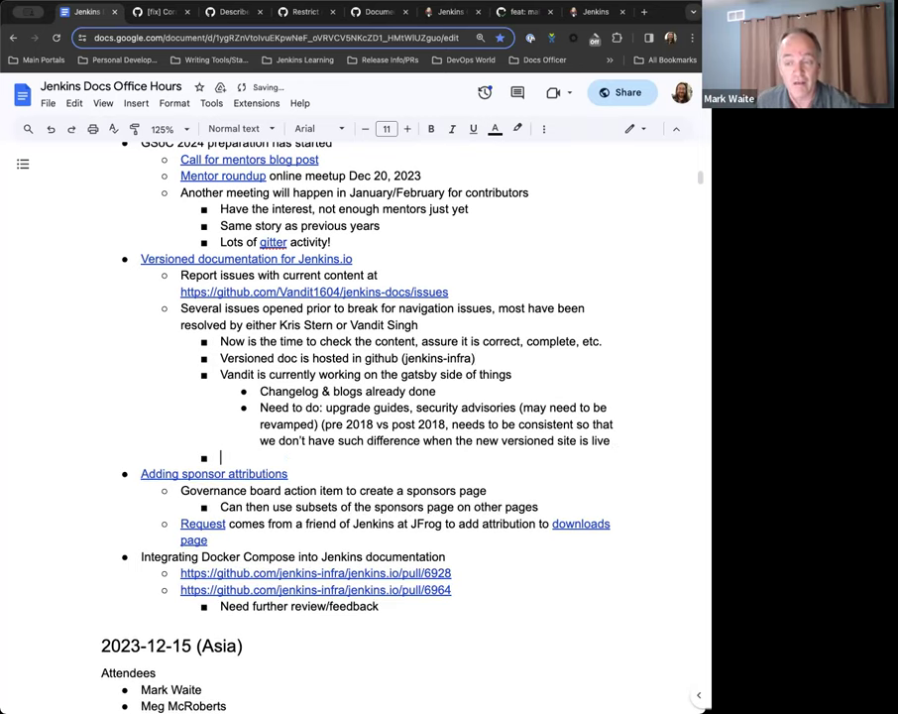
type("AS")
key("BackSpace")
key("BackSpace")
type("Startr")
key("BackSpace")
key("BackSpace")
type("t reviewing ")
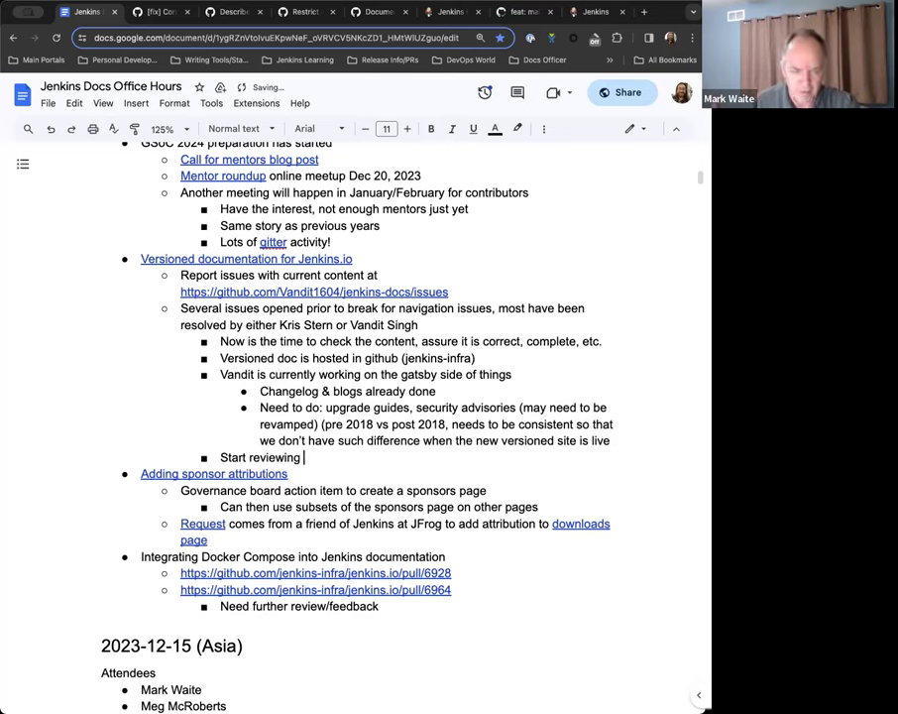
type("everything")
key("BackSpace")
key("BackSpace")
key("BackSpace")
key("BackSpace")
key("BackSpace")
key("BackSpace")
type("ythi")
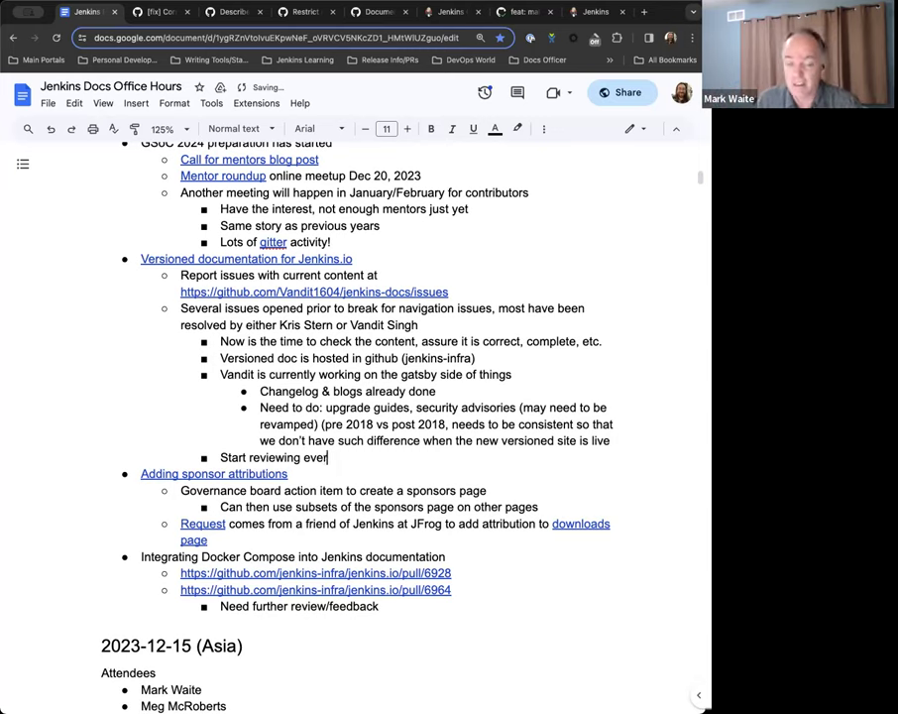
type("ng (permissiones")
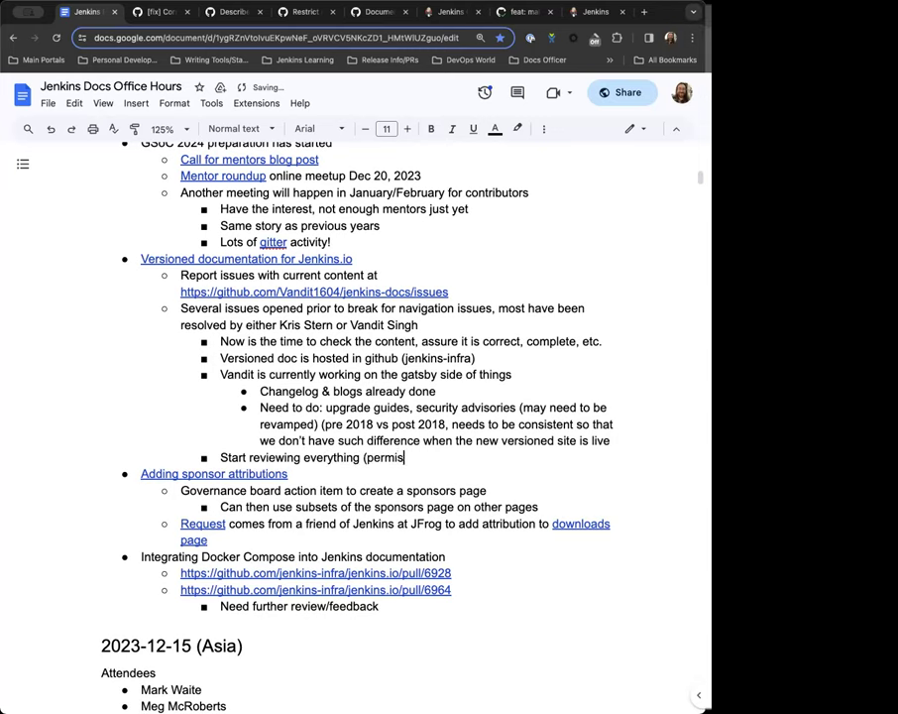
key("BackSpace")
key("BackSpace")
type("s, access, function")
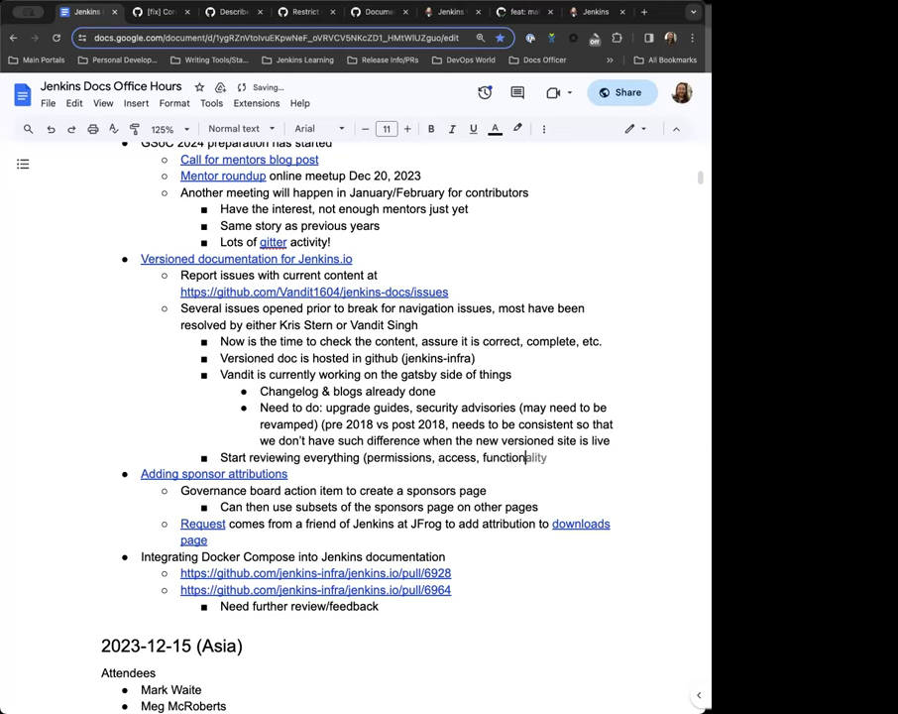
type(", etc)")
Add a bullet: 'January is very busy for everyone, February would be more available in terms of time.'.
key("Return")
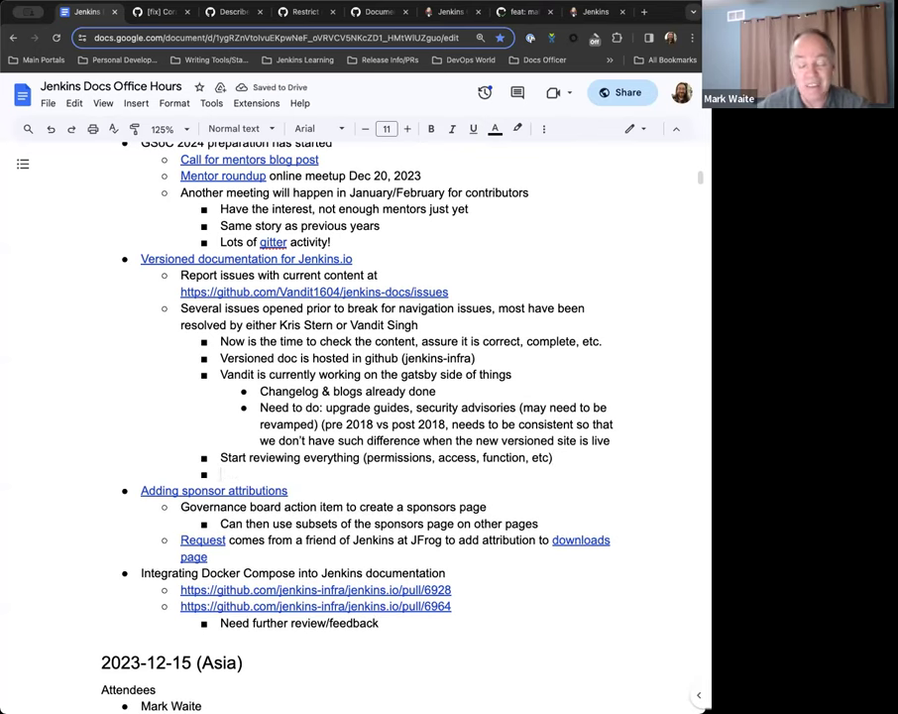
type("January is very busy for everyone, ")
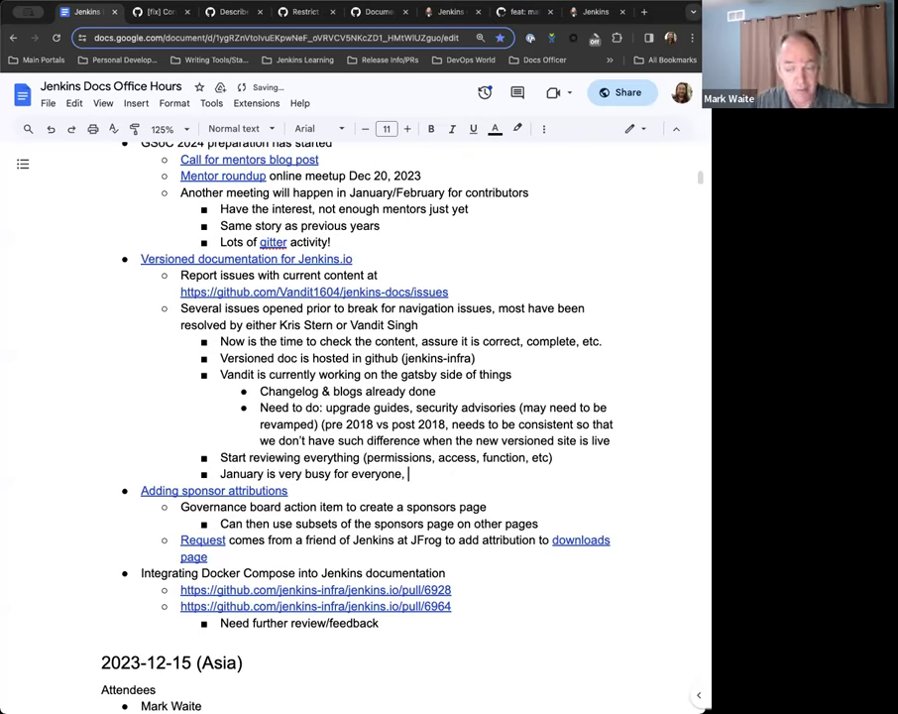
type("February would be a more")
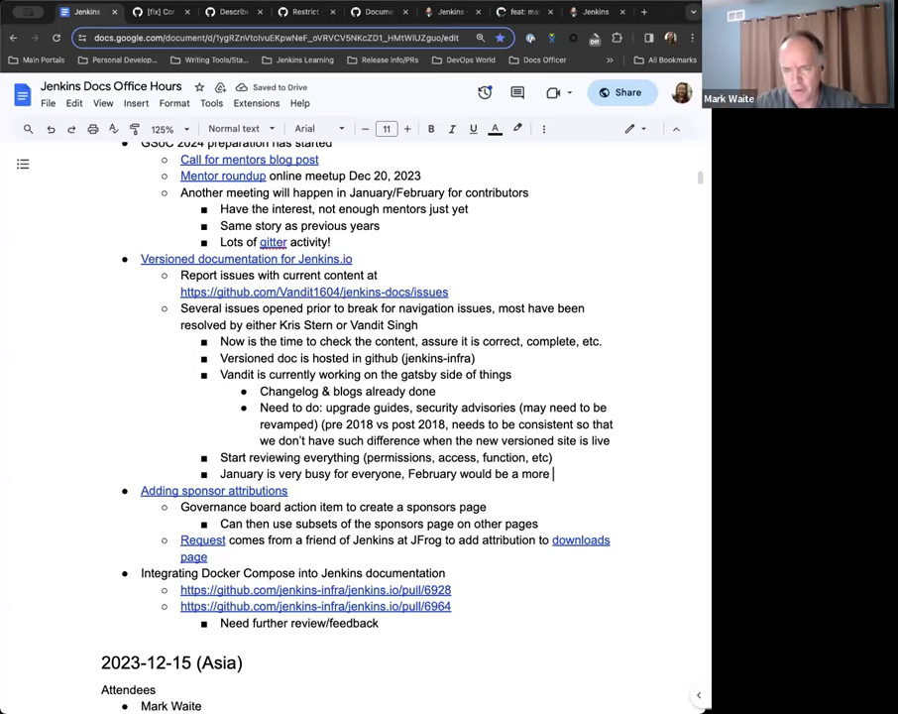
key("BackSpace")
key("BackSpace")
key("BackSpace")
key("BackSpace")
key("BackSpace")
key("BackSpace")
key("BackSpace")
type("more ava")
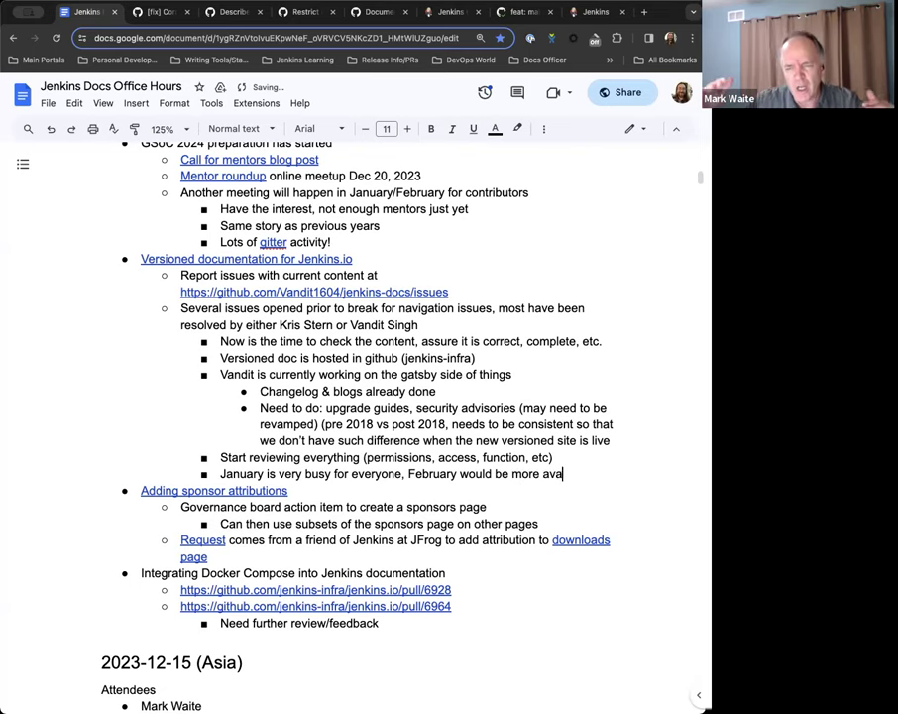
type("ilable in")
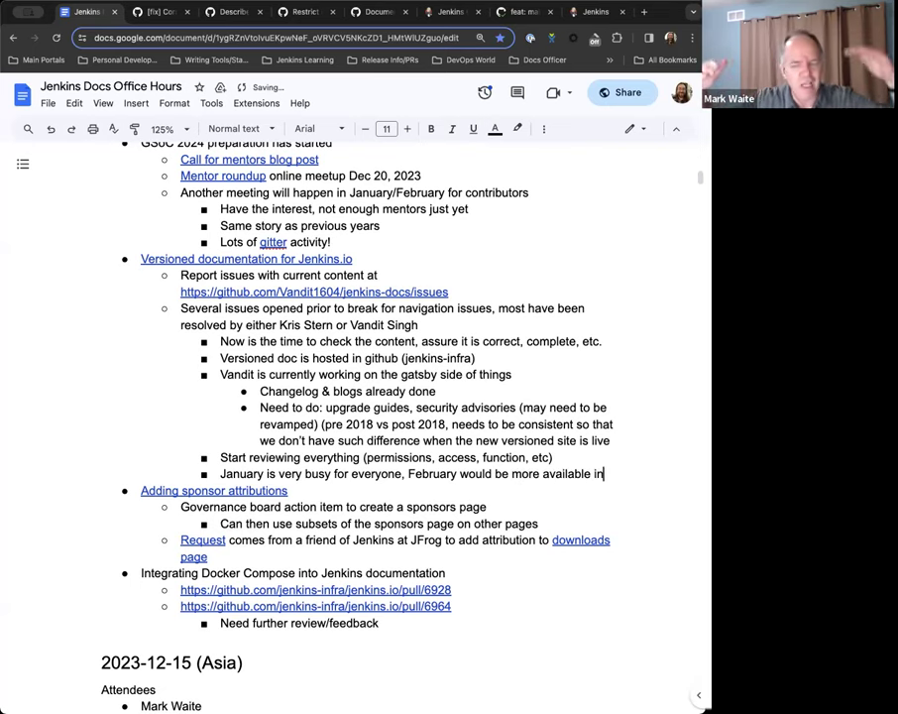
type(" terms of time")
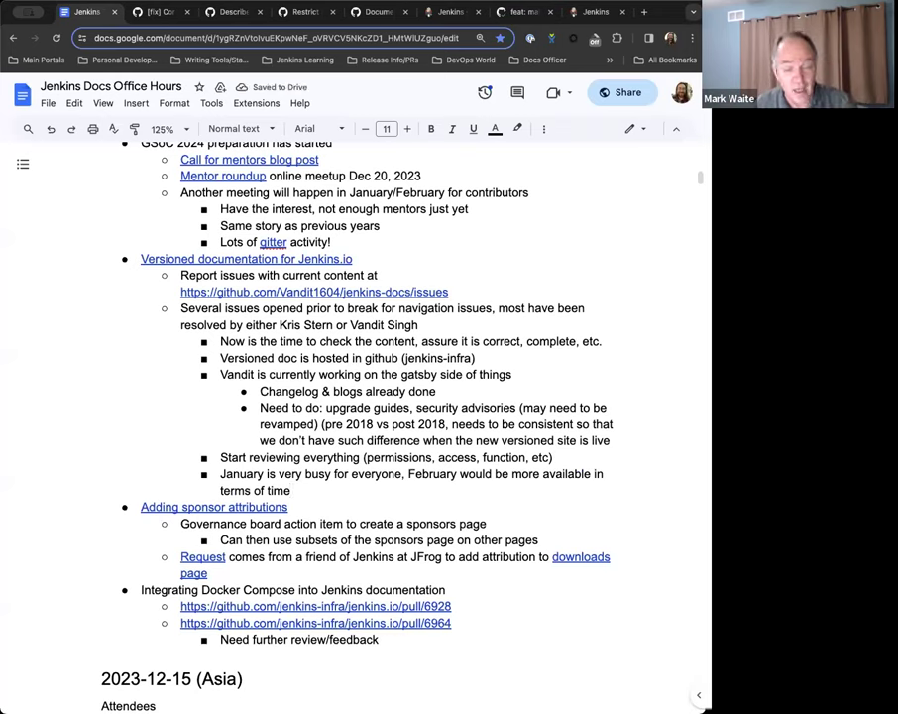
type(".")
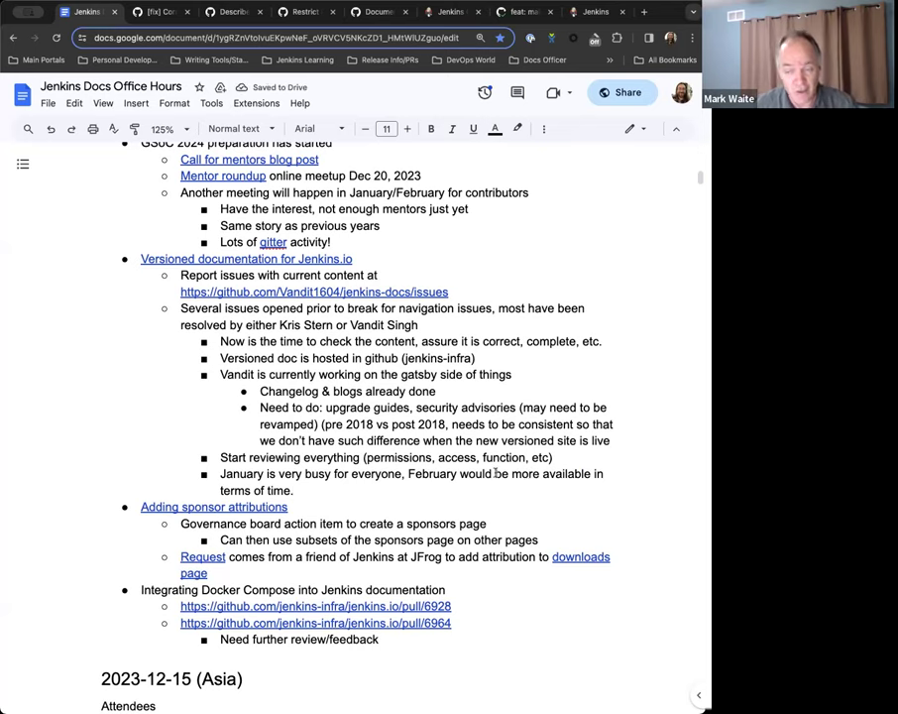
Reword it to 'February would have more availability in terms of time.'.
double_click(502, 474)
type("have")
key("Right")
key("Right")
key("Right")
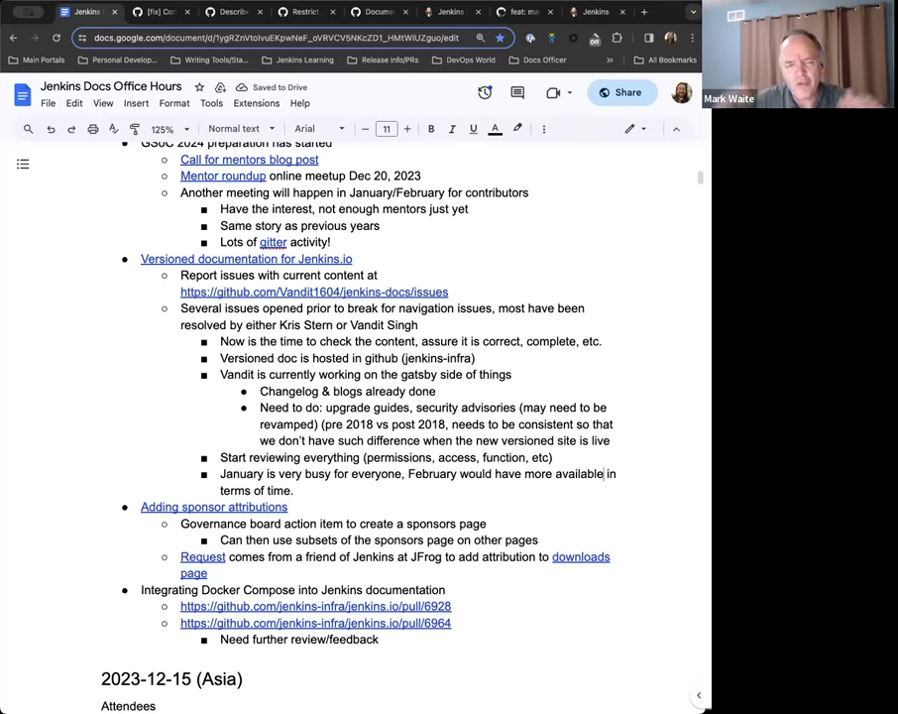
key("BackSpace")
key("BackSpace")
type("ility")
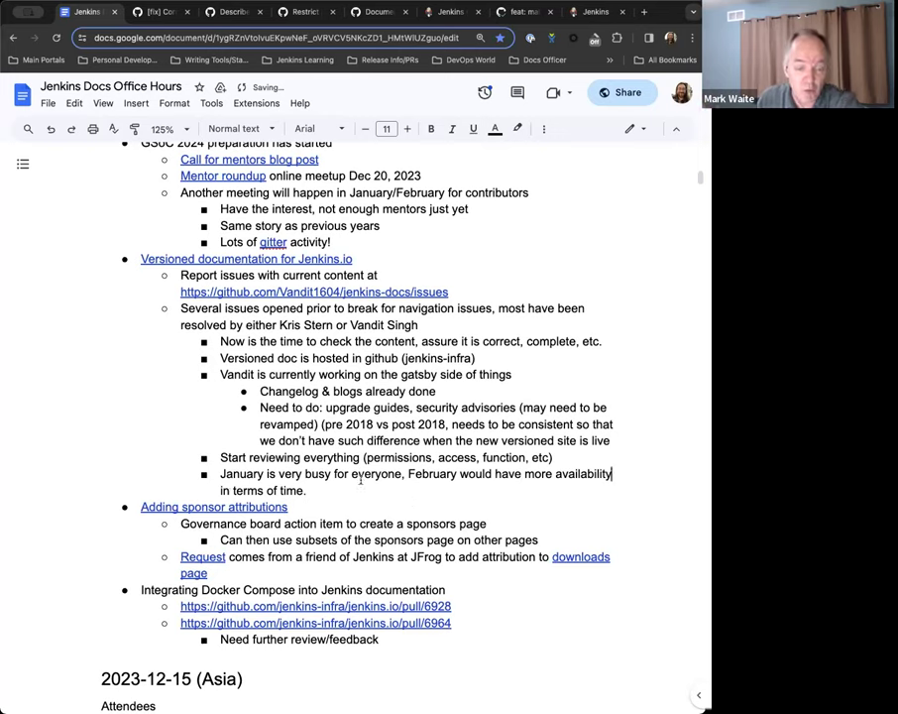
Insert '(FOSDEM Prep, Exams for a contributor)' after 'everyone'.
left_click(403, 474)
key("BackSpace")
type("(Fo")
key("BackSpace")
type("OSDEM P")
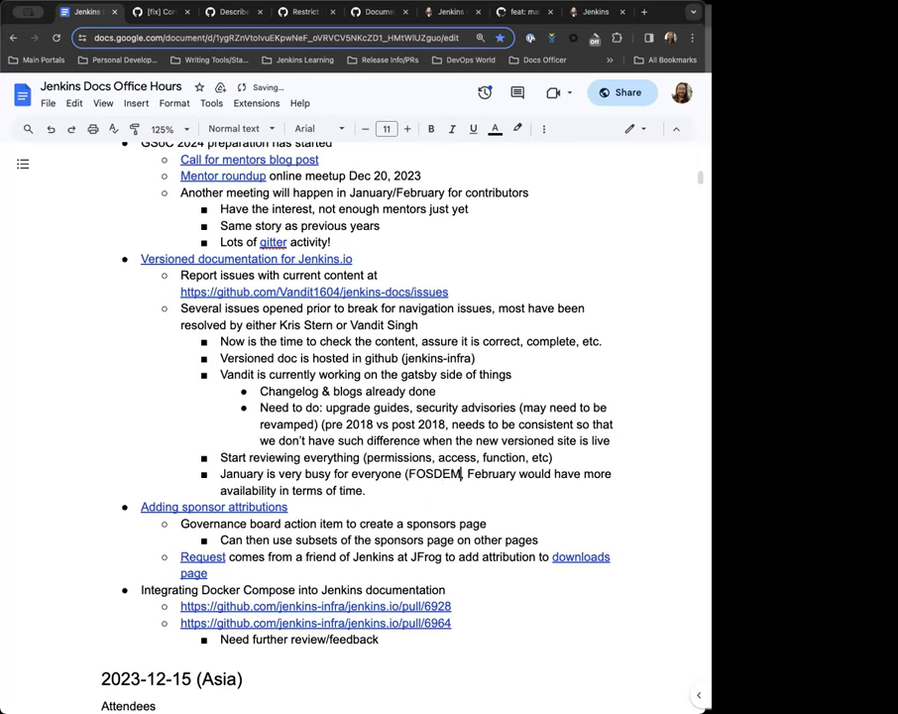
type("rep,")
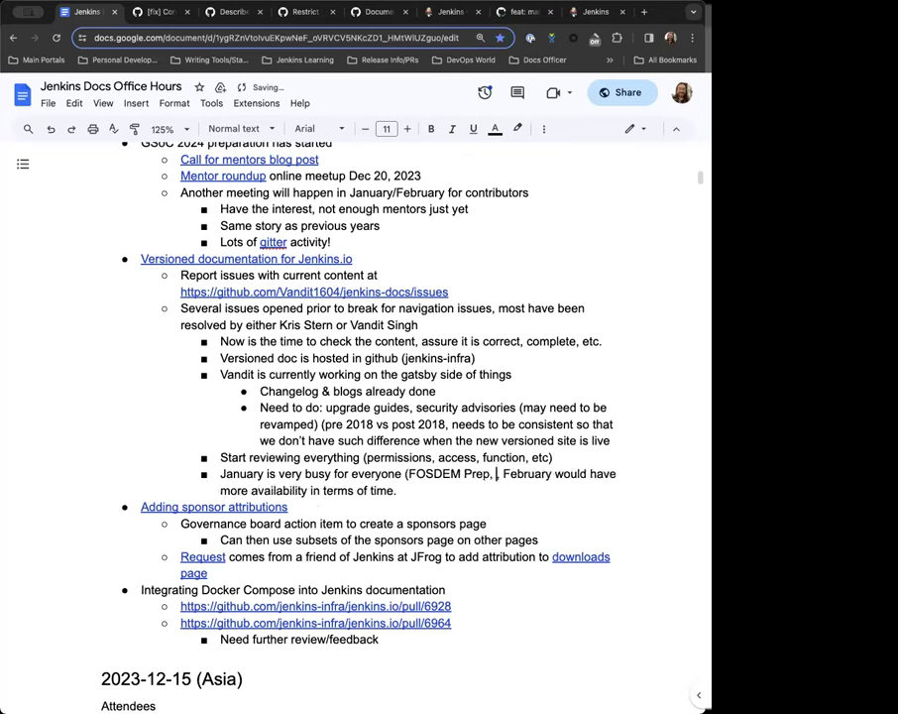
type("Exams for Van")
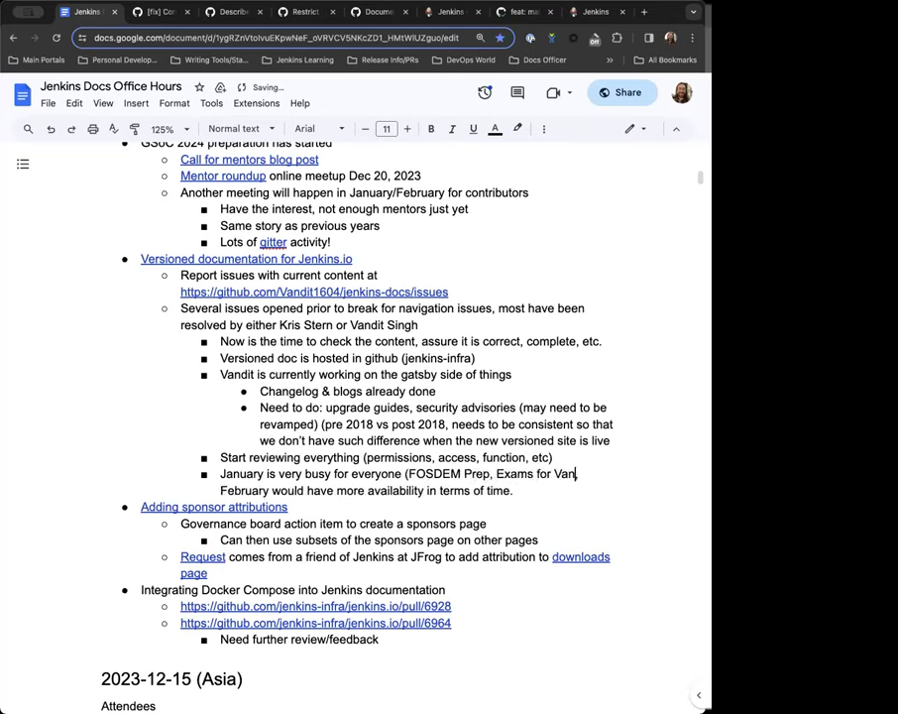
type("dit),")
Add a bullet 'Potential checklist for review/inspection' below the January availability note.
left_click(516, 490)
key("Return")
type("Porn")
key("BackSpace")
key("BackSpace")
type("tentia")
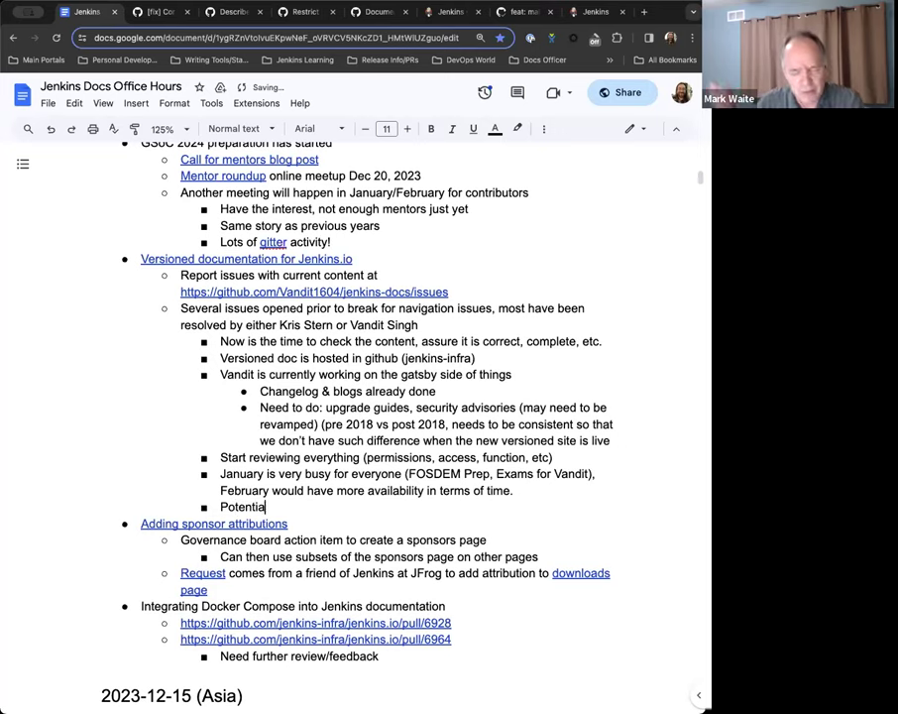
type("l checklist for re")
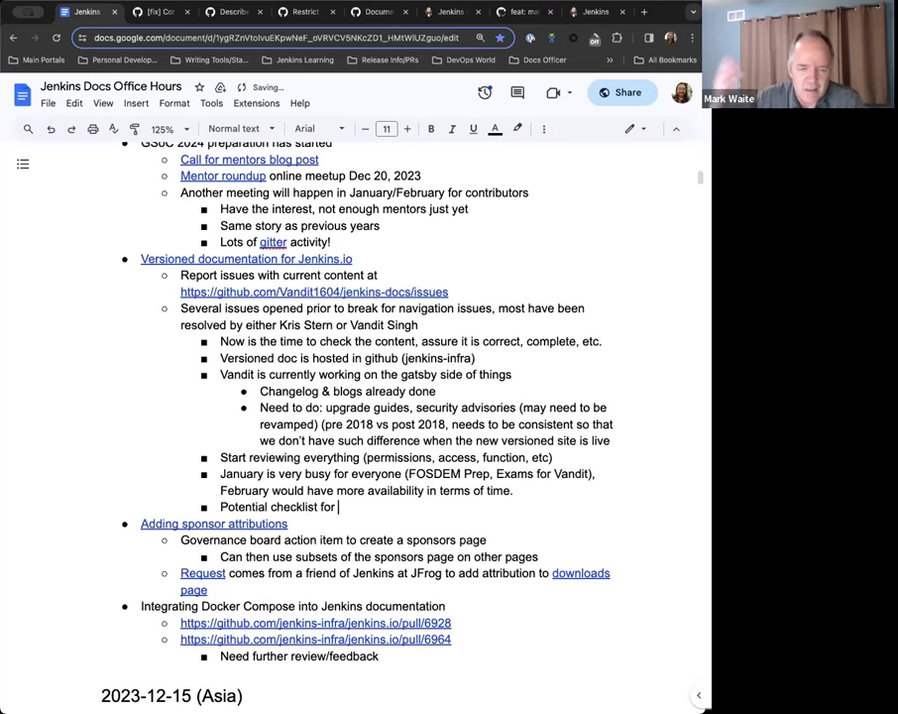
type("view/inspection")
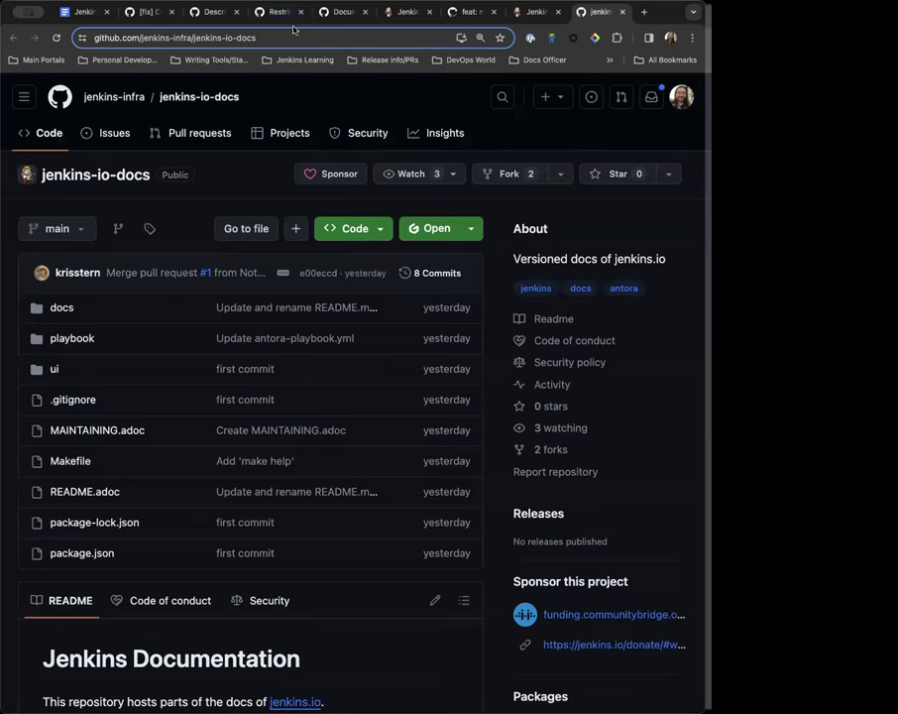
Select and copy the jenkins-io-docs repository URL from the address bar.
left_click(293, 29)
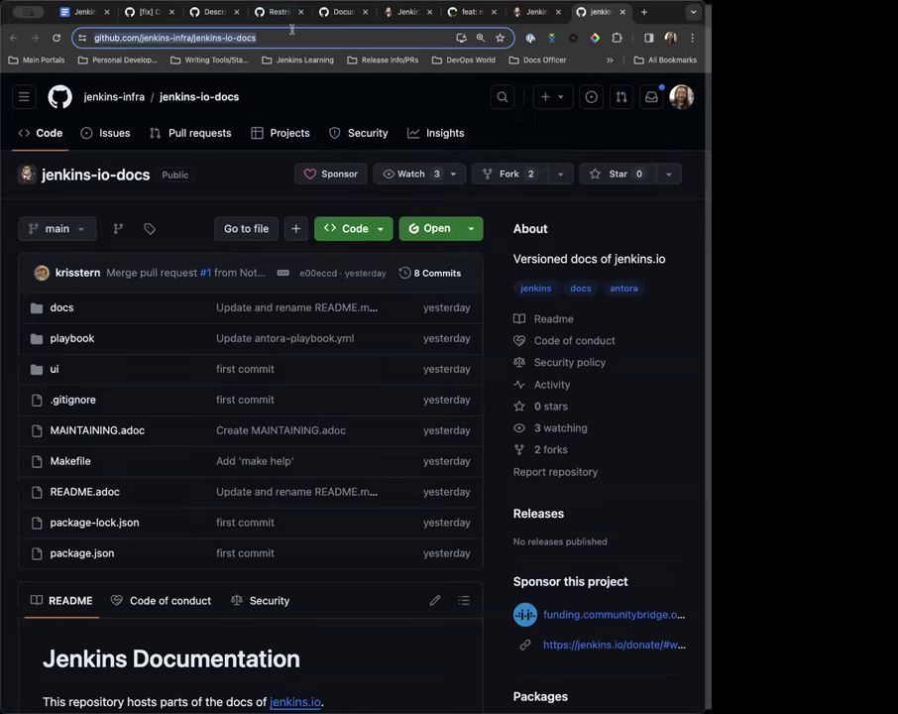
scroll(198, 345, "down", 1)
scroll(120, 109, "up", 1)
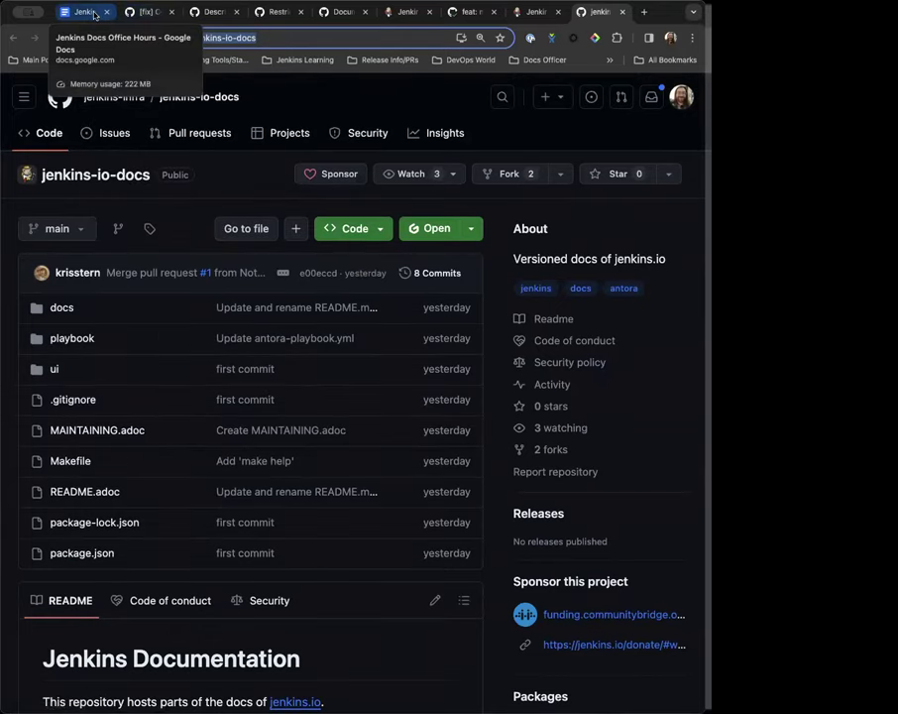
Link the words 'hosted in github' to the copied jenkins-io-docs repository URL.
left_click(95, 14)
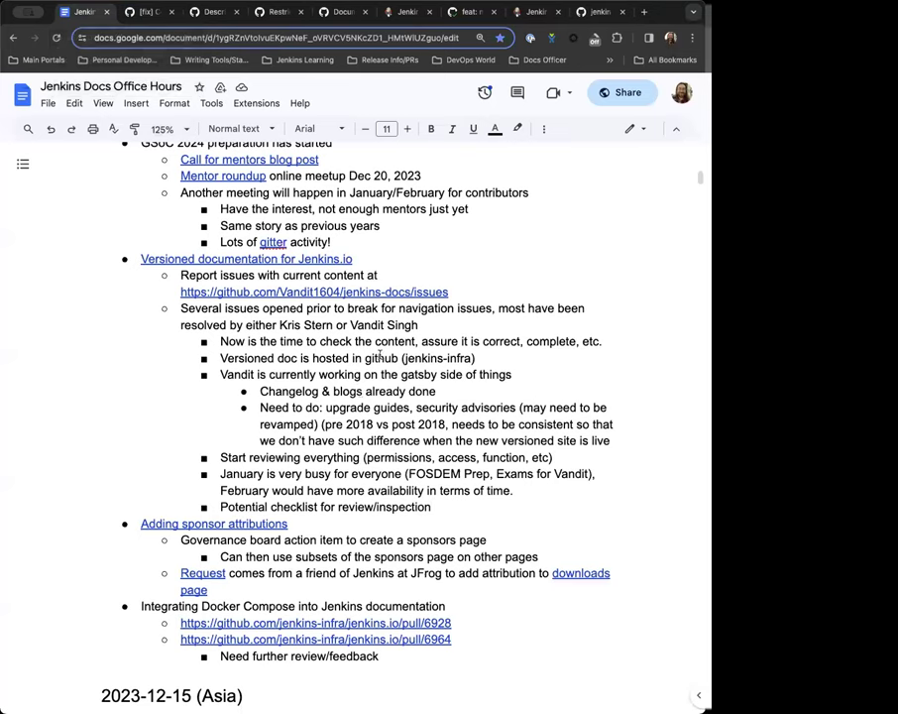
left_click_drag(312, 358, 399, 358)
key("ctrl+k")
key("ctrl+v")
key("Return")
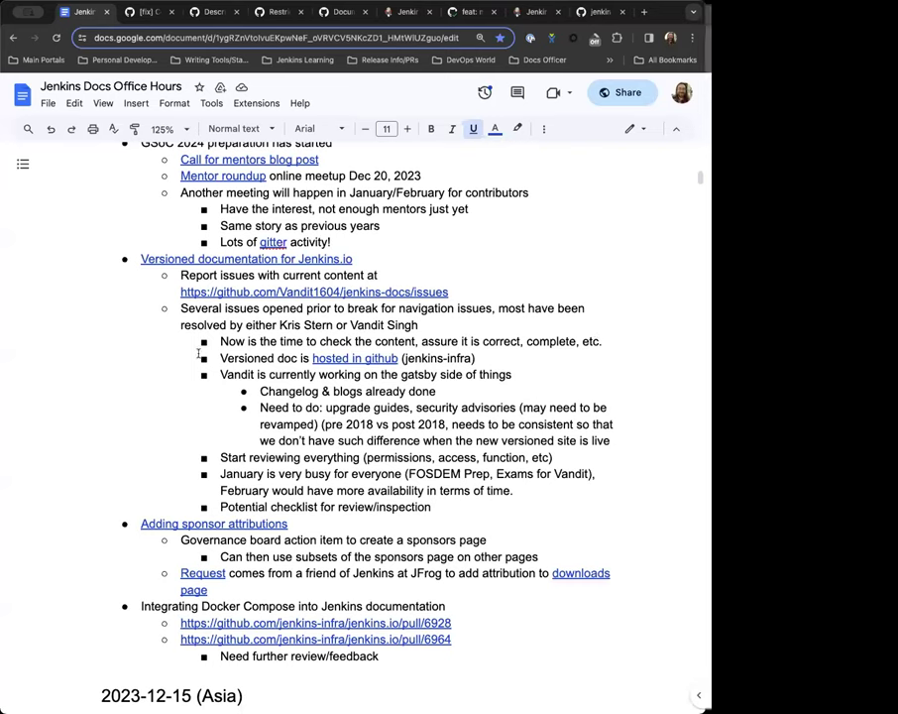
Scroll down the notes to the Adding sponsor attributions request link.
scroll(397, 452, "down", 2)
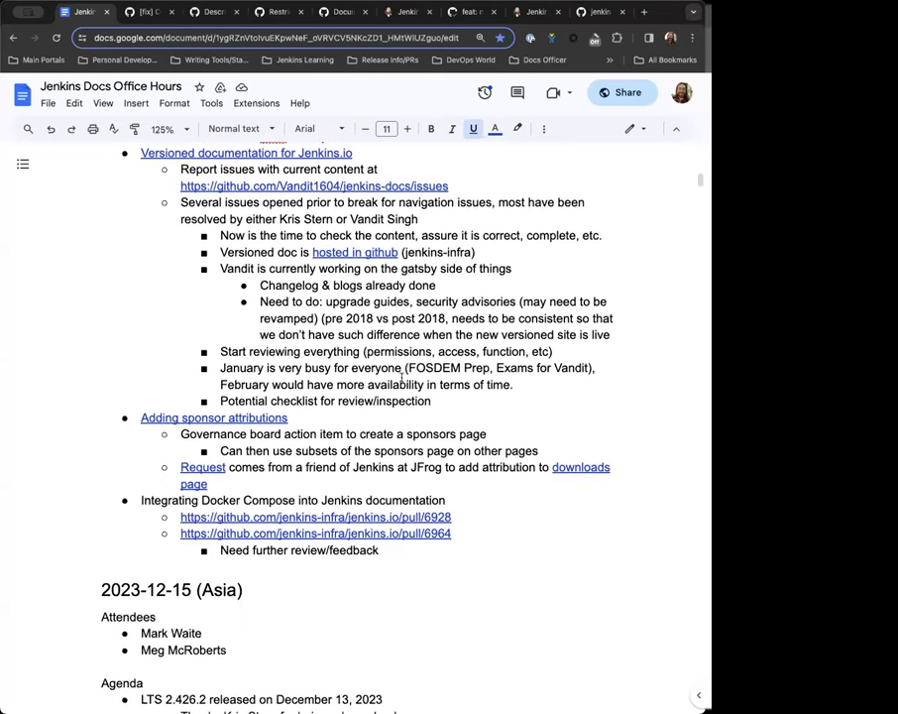
scroll(333, 400, "down", 1)
scroll(317, 412, "up", 2)
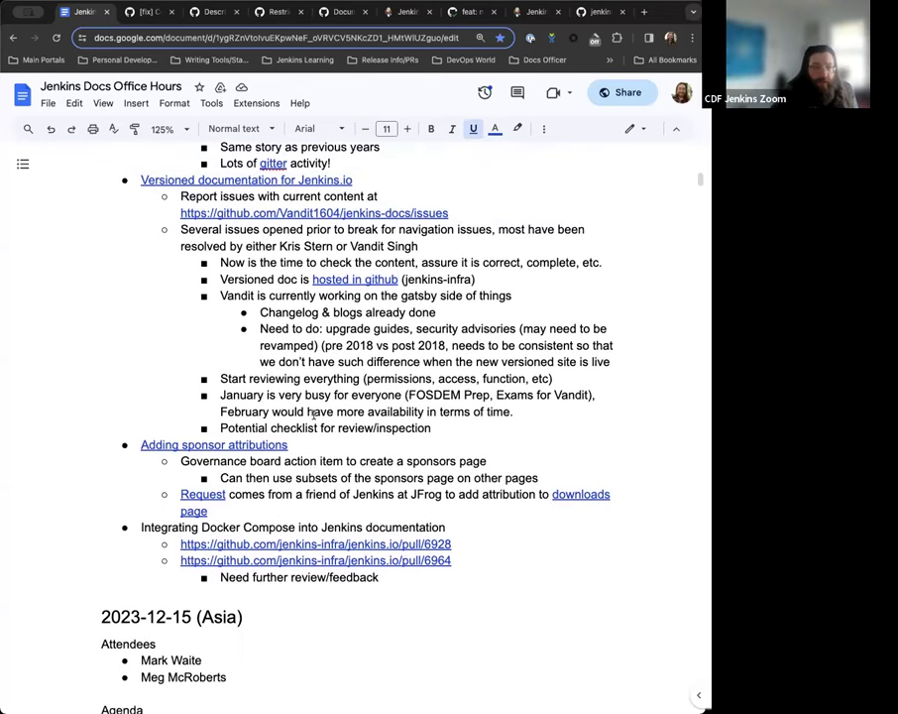
scroll(314, 413, "down", 1)
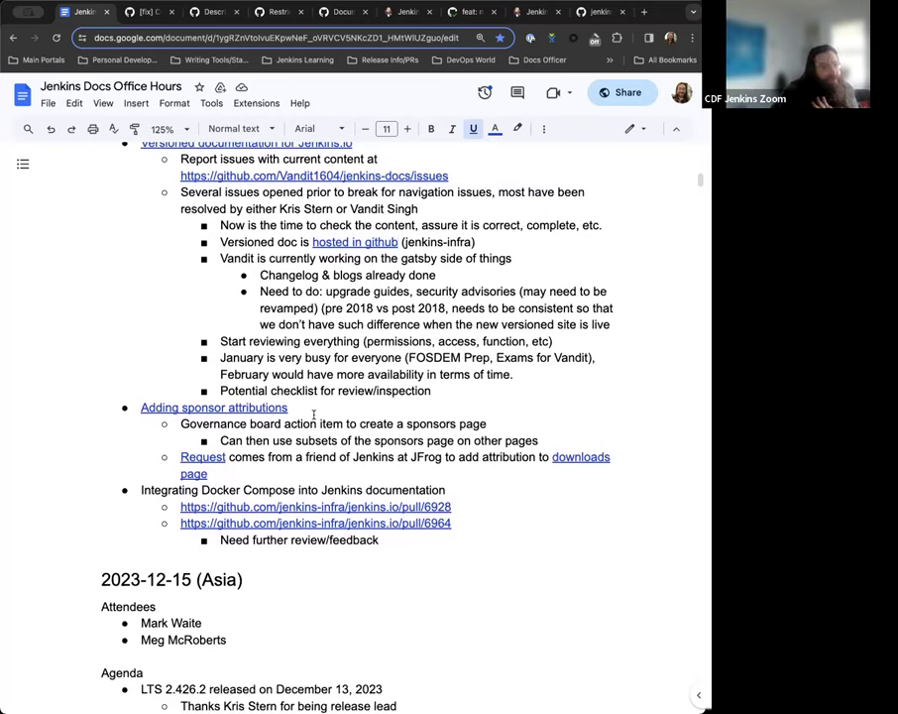
scroll(314, 414, "down", 1)
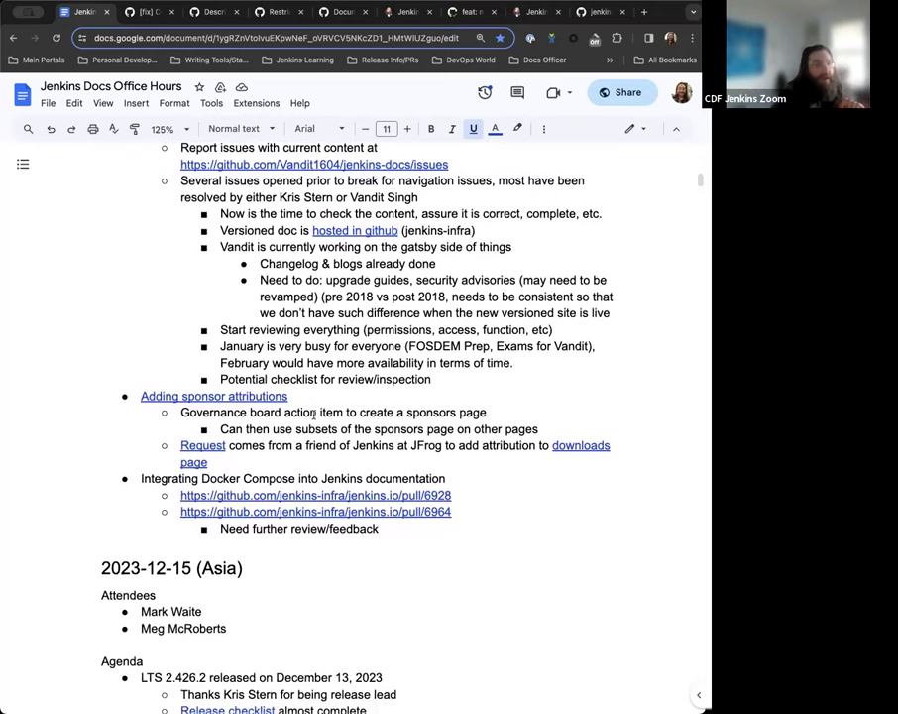
scroll(313, 415, "down", 2)
scroll(273, 368, "down", 1)
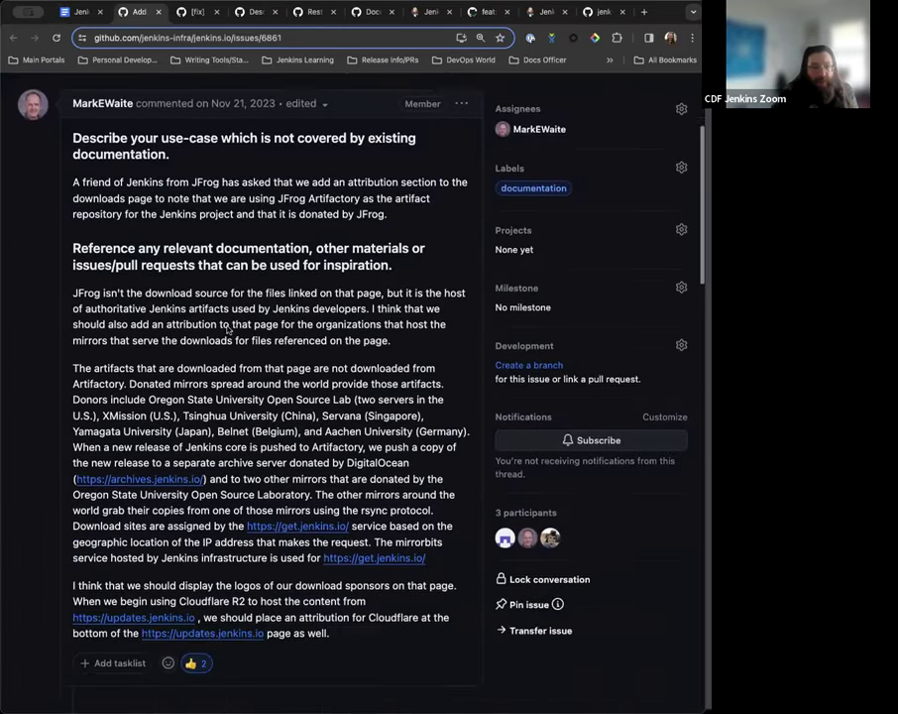
Open the 'Add a Sponsors page' pull request #6882 in a new tab.
scroll(227, 331, "down", 5)
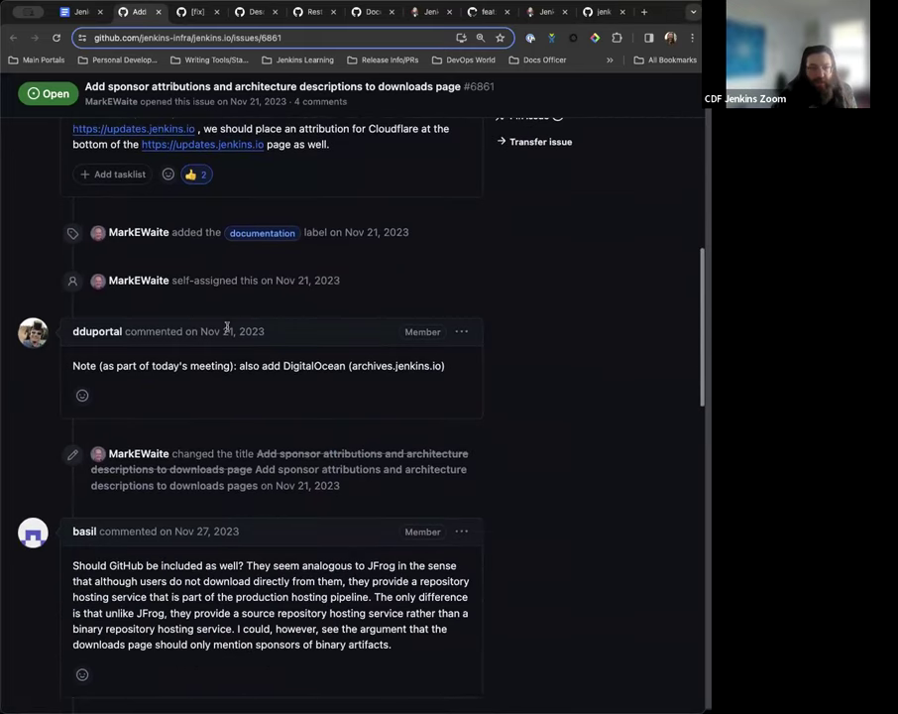
scroll(227, 328, "down", 5)
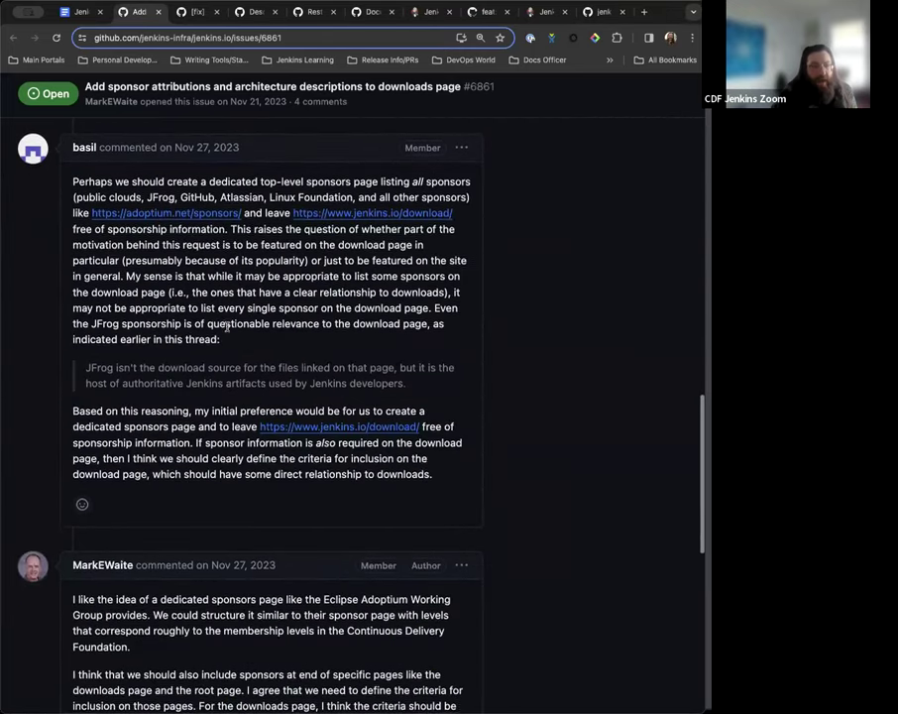
Read through the PR conversation to the comment listing Anchor, Gold, Silver, Bronze and Mirror levels.
scroll(227, 330, "down", 6)
scroll(227, 330, "up", 2)
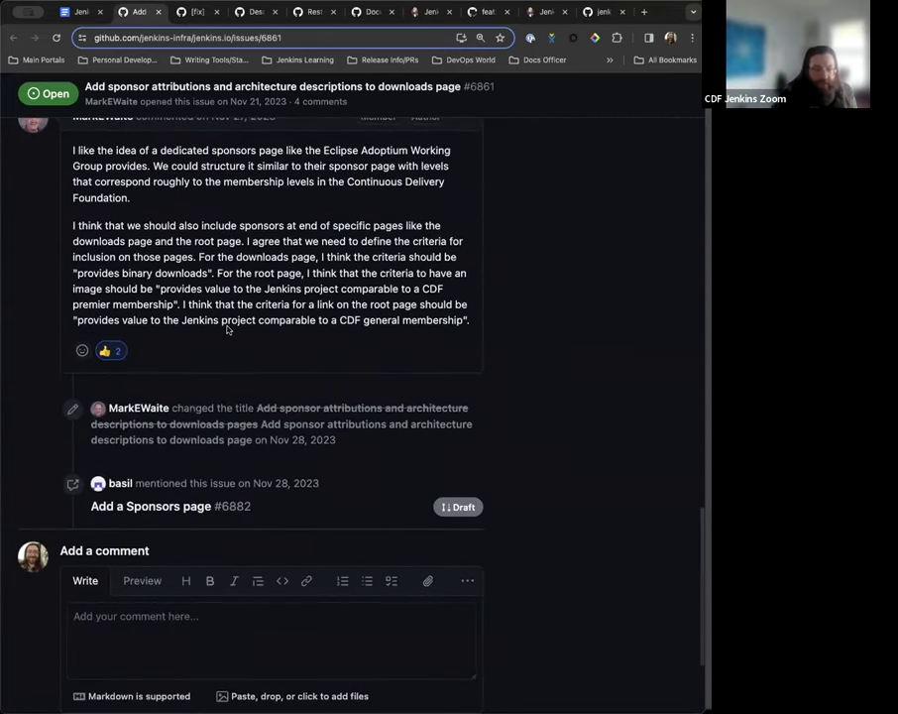
scroll(227, 330, "up", 1)
right_click(162, 523)
left_click(180, 530)
left_click(184, 11)
scroll(244, 306, "down", 3)
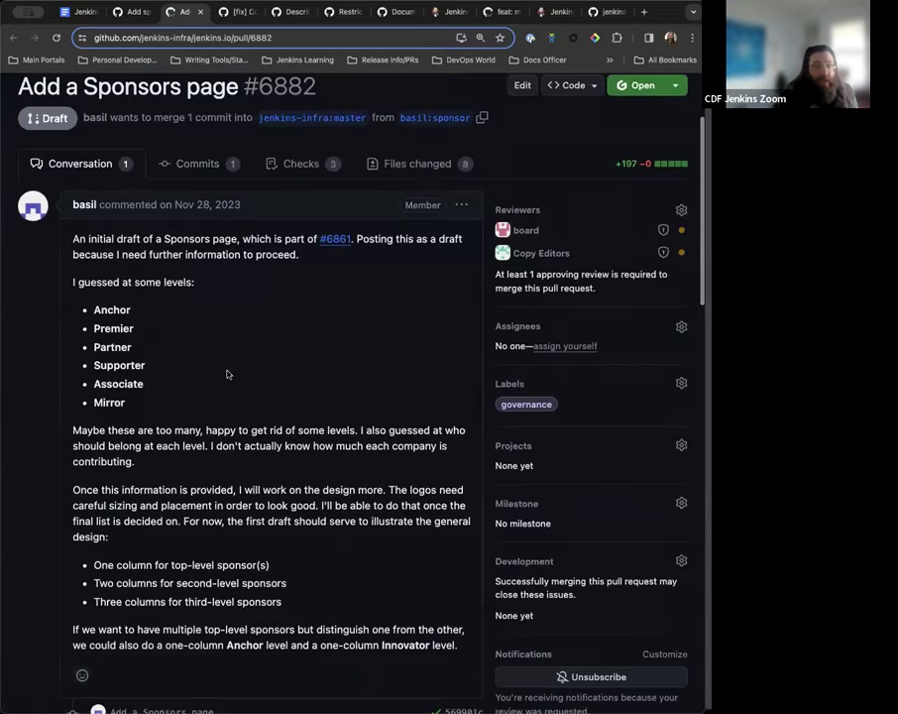
scroll(246, 394, "down", 7)
scroll(245, 395, "down", 15)
scroll(245, 395, "up", 8)
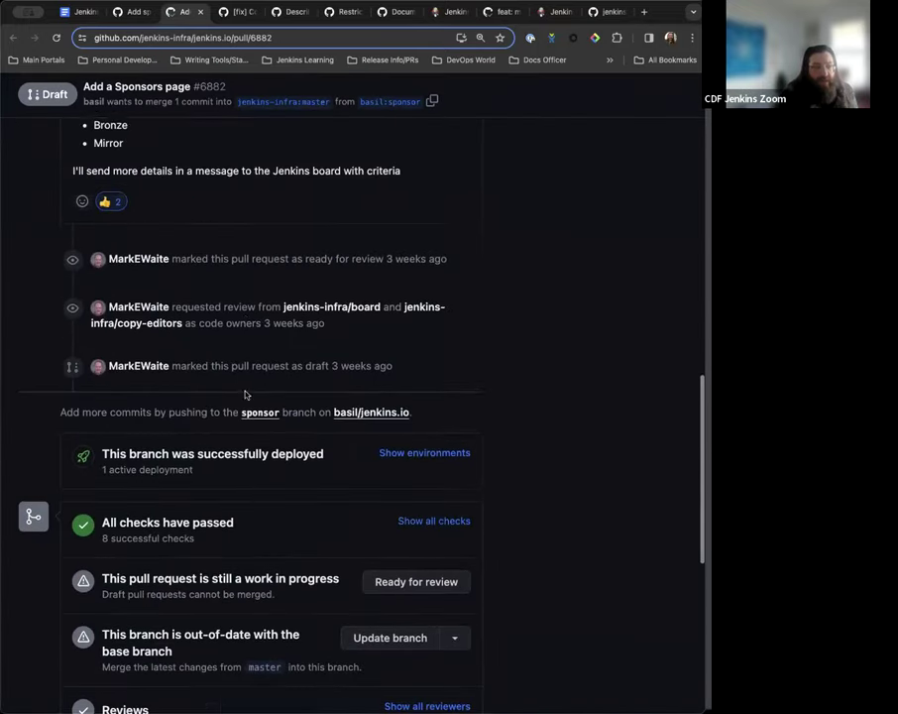
scroll(245, 394, "up", 4)
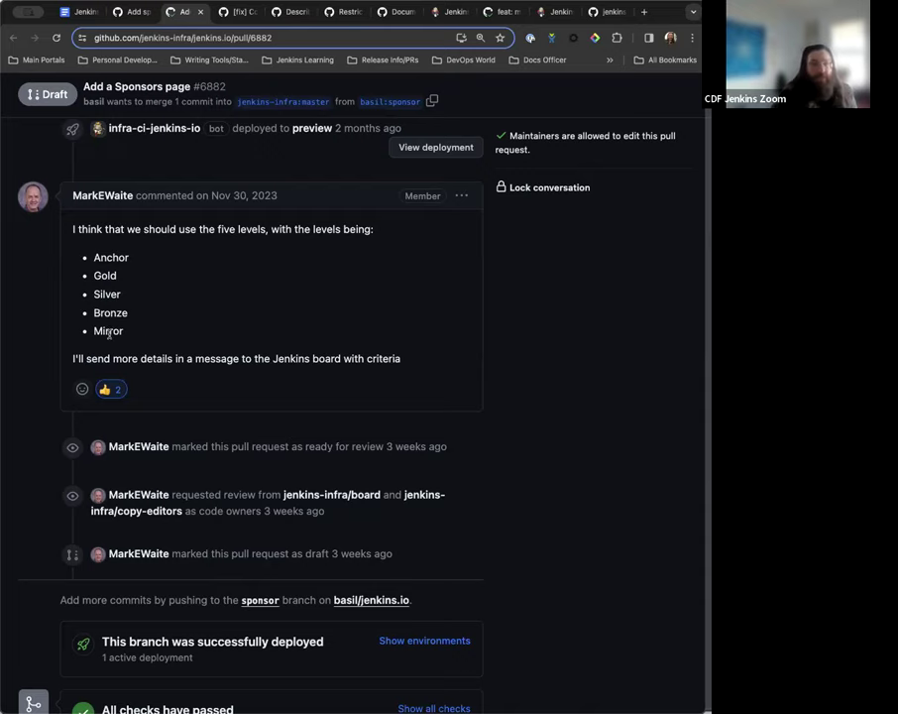
scroll(138, 307, "down", 1)
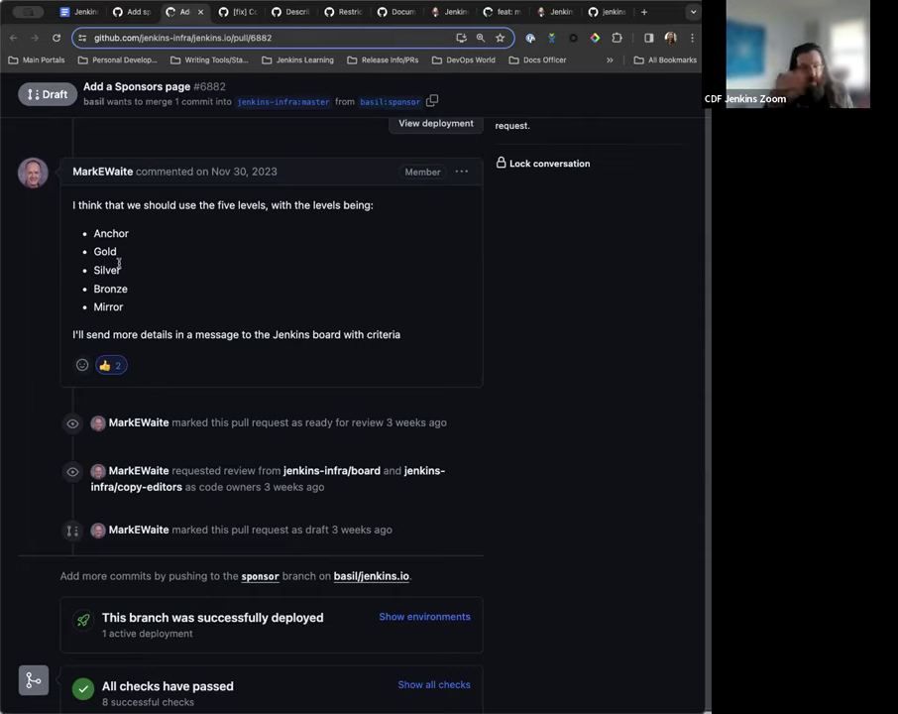
scroll(119, 263, "down", 1)
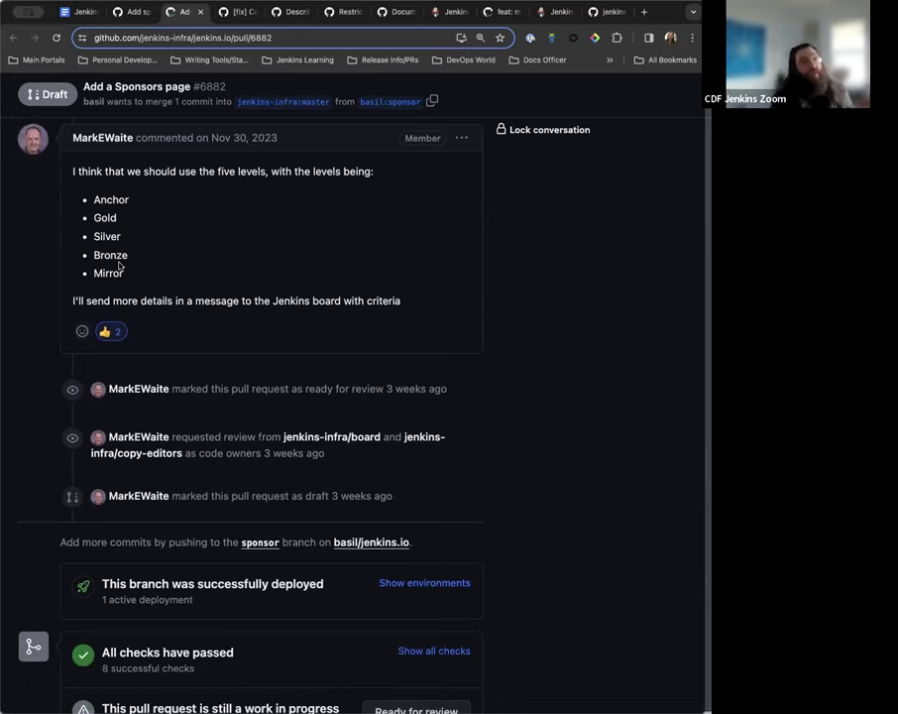
scroll(118, 265, "down", 1)
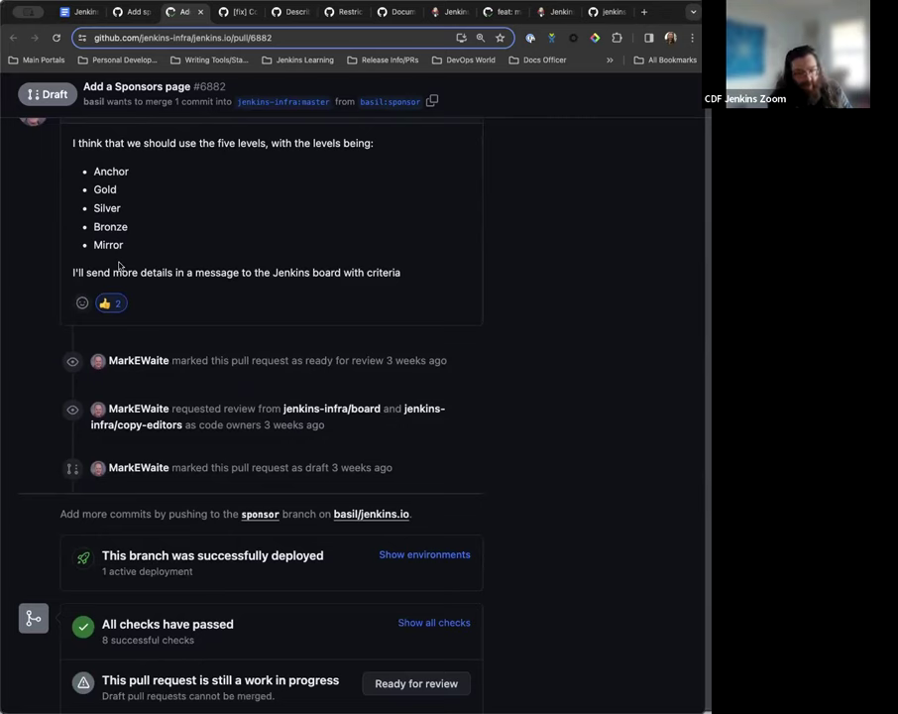
scroll(119, 265, "up", 1)
scroll(119, 265, "down", 1)
scroll(119, 264, "down", 3)
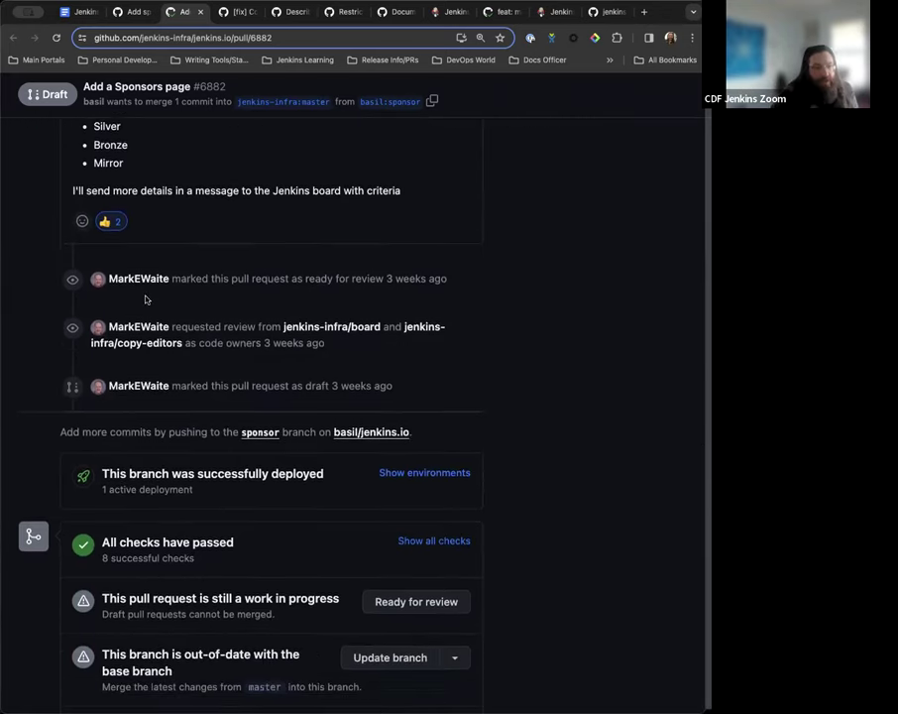
scroll(178, 342, "up", 5)
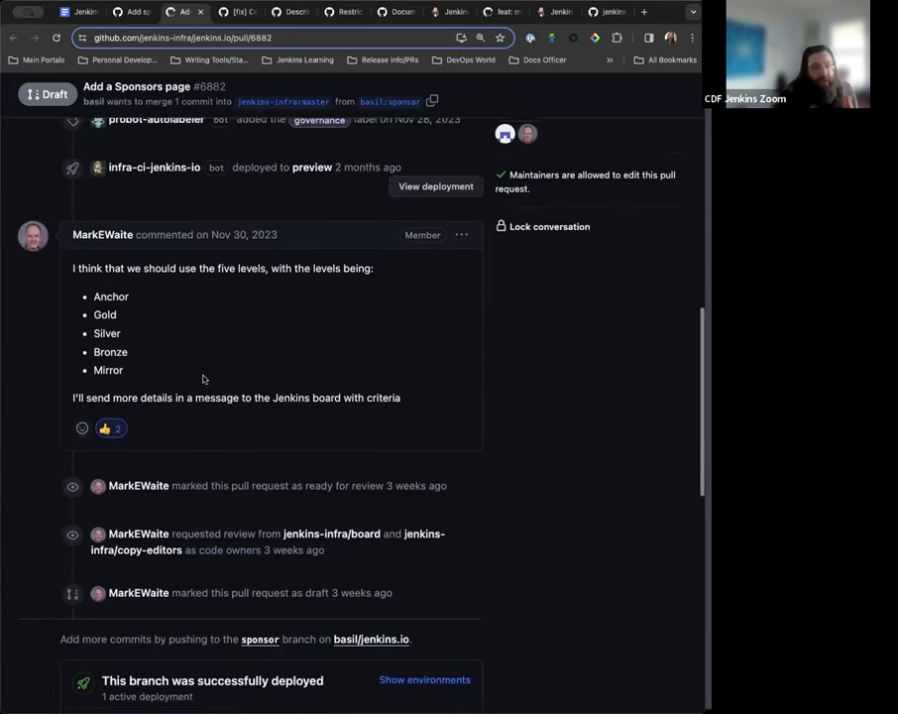
scroll(203, 379, "down", 1)
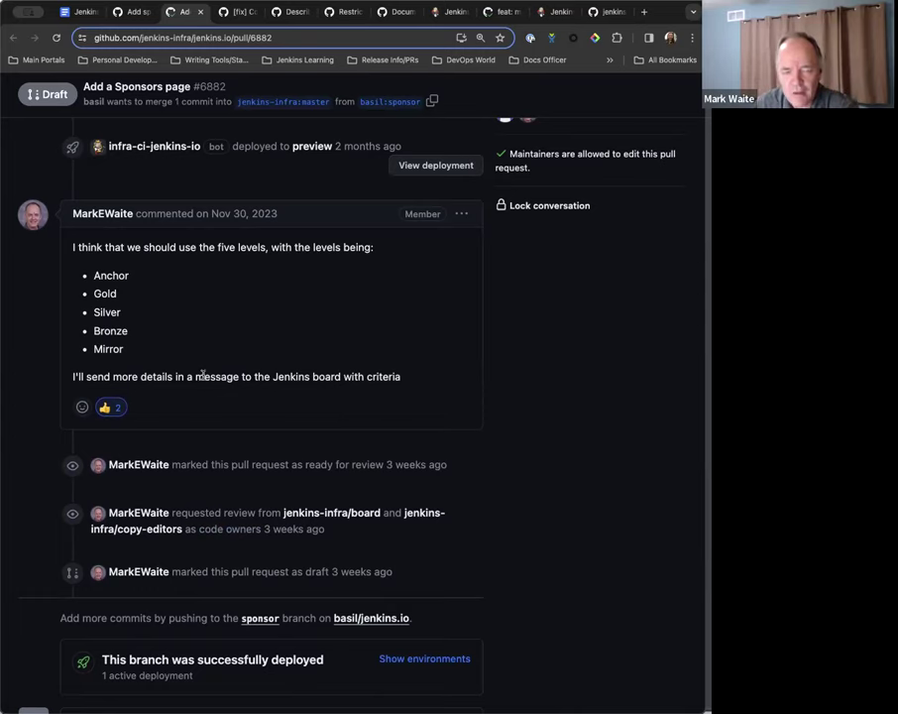
scroll(202, 367, "down", 3)
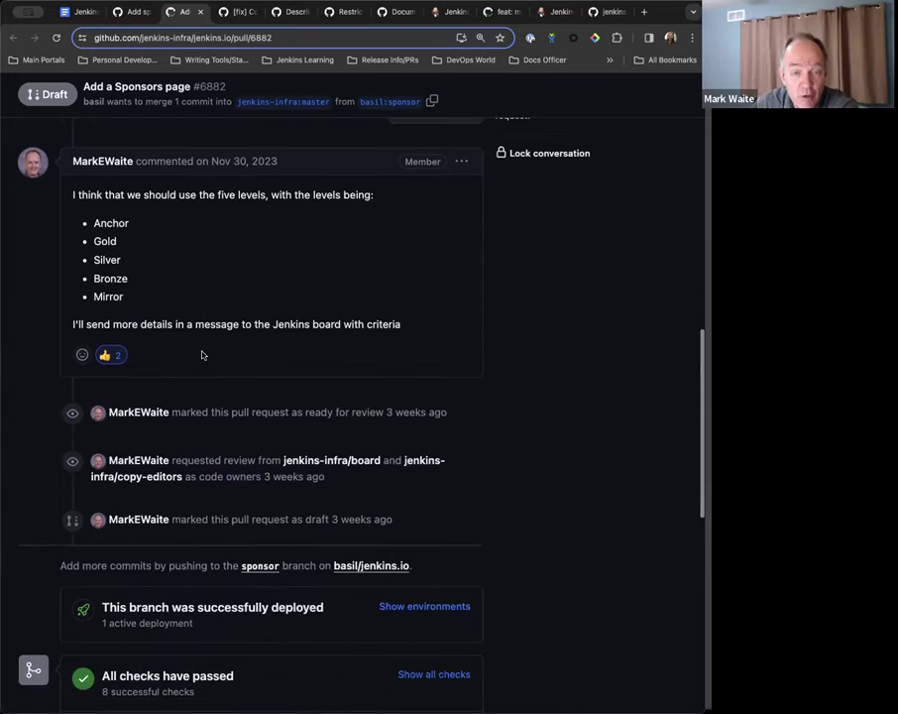
scroll(194, 284, "up", 1)
Go to jenkins.io and scroll to the supporter logos (CloudBees, OSL, CD Foundation, Red Hat, etc.).
key("Home")
left_click(220, 37)
type("ww")
key("BackSpace")
key("BackSpace")
key("BackSpace")
type("jen")
key("Return")
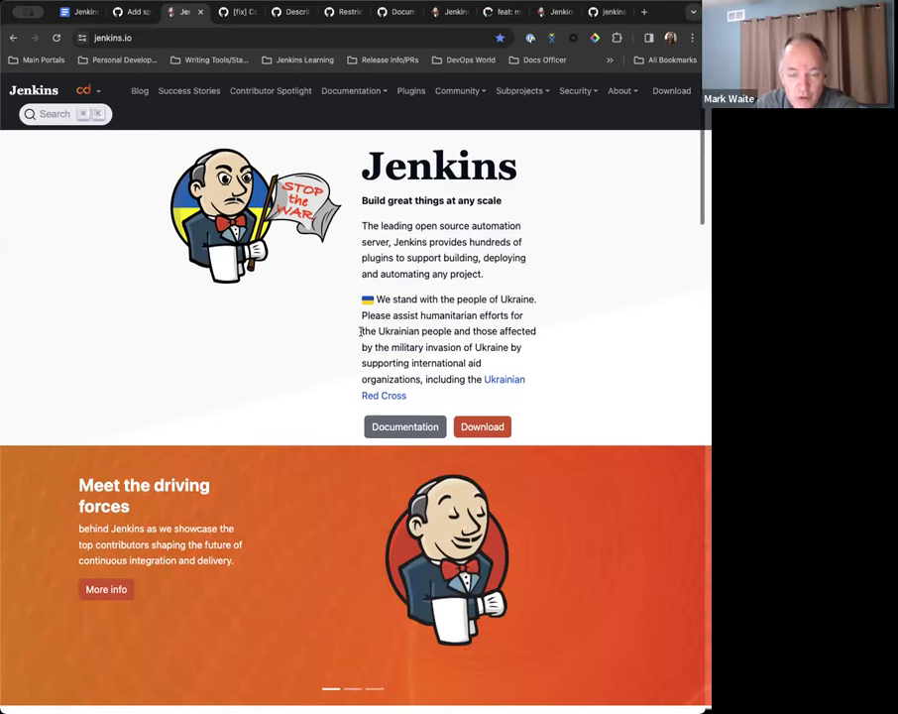
scroll(360, 332, "down", 20)
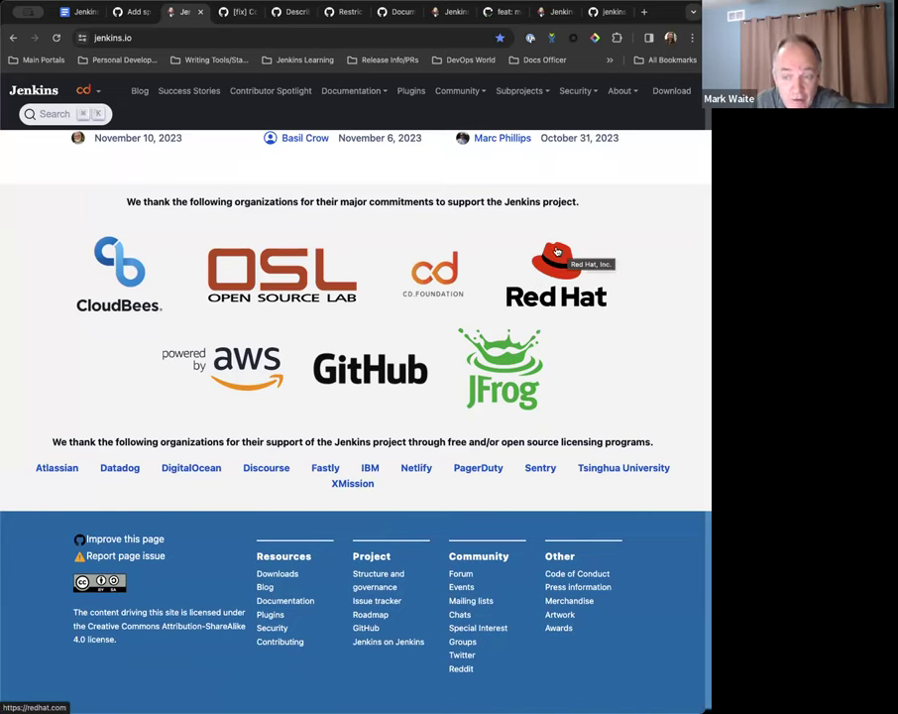
Add the sub-bullet 'Red Hat no longer part of the CD Foundation' after the downloads page note.
left_click(84, 11)
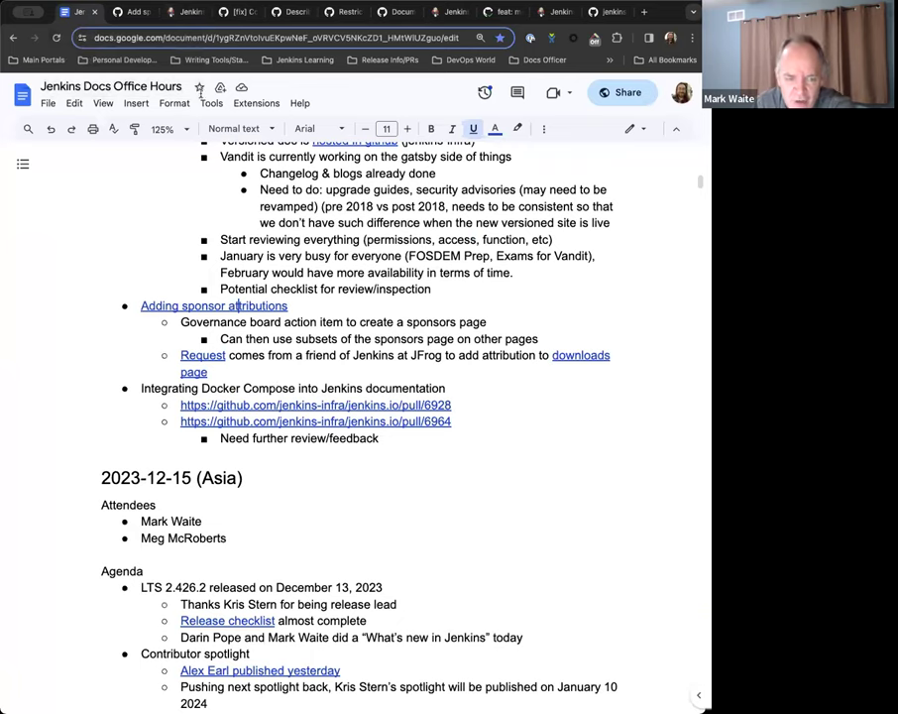
left_click(240, 369)
key("Return")
type("Red Hat no ")
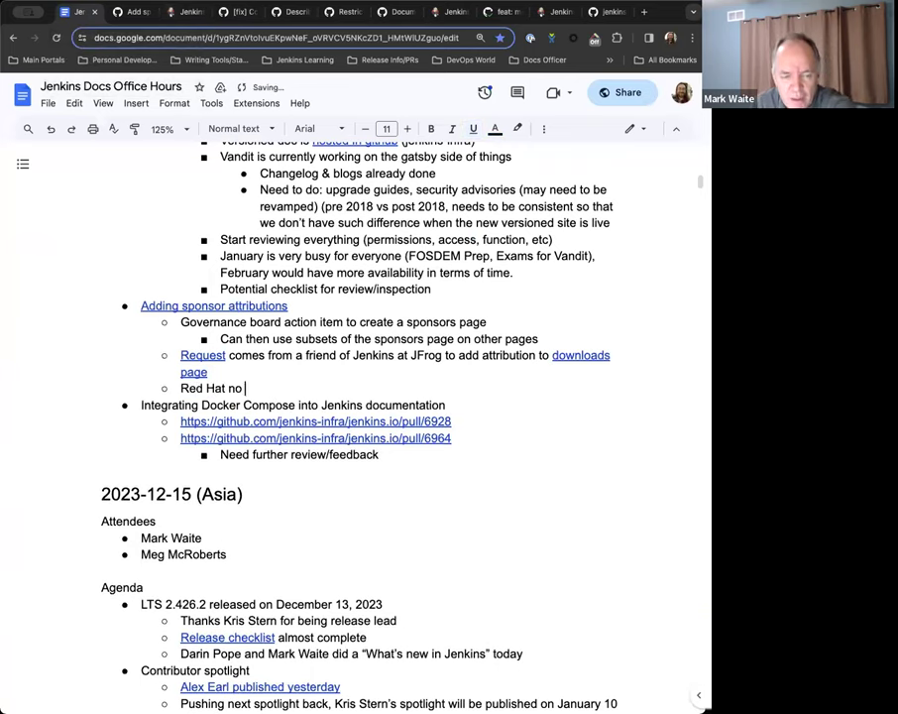
type("longer part of the ")
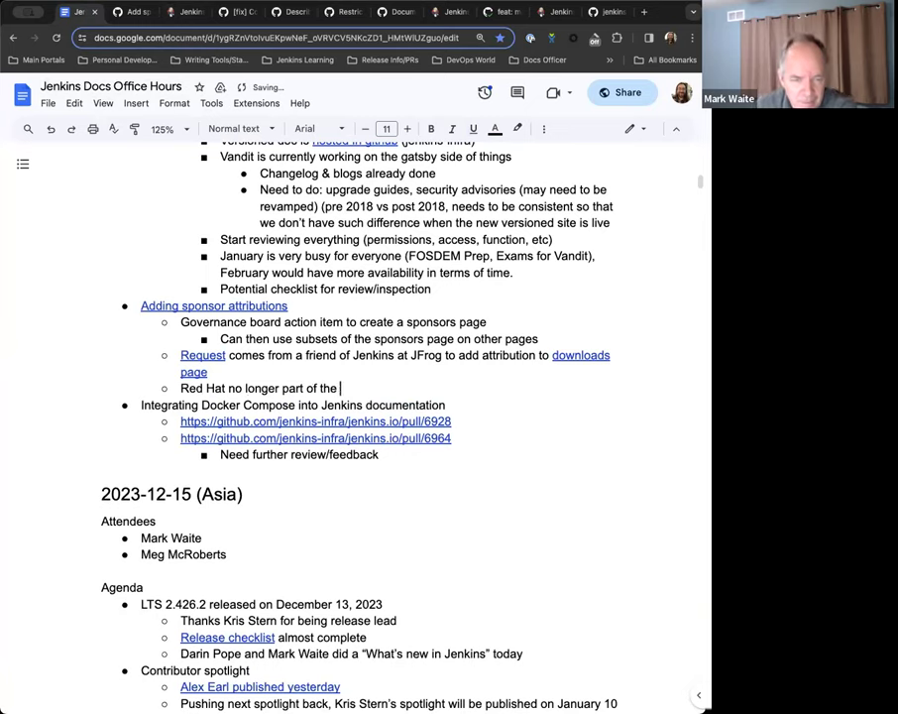
type("CD Foundation")
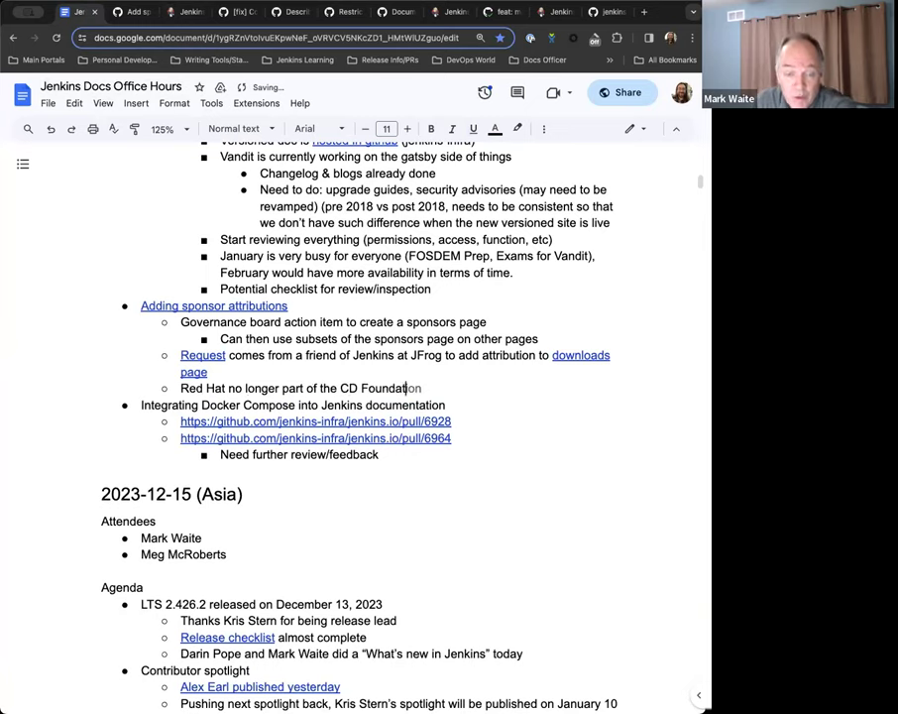
left_click(175, 18)
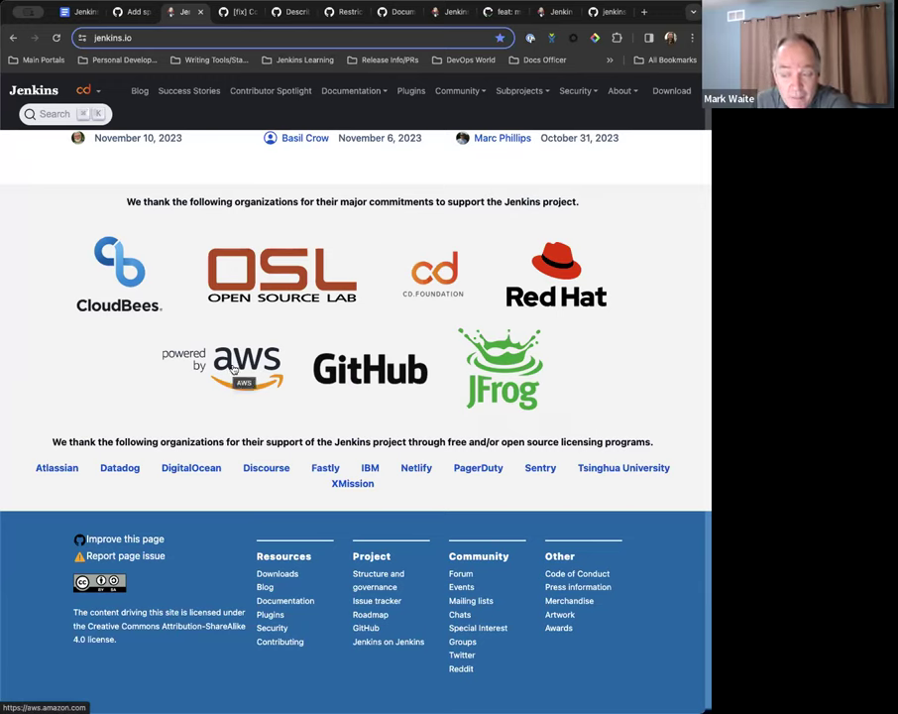
Add the sub-bullet 'AWS has not donated to Jenkins in a long time (not at all in 2023)'.
left_click(85, 15)
key("Return")
type("AWS has not dona")
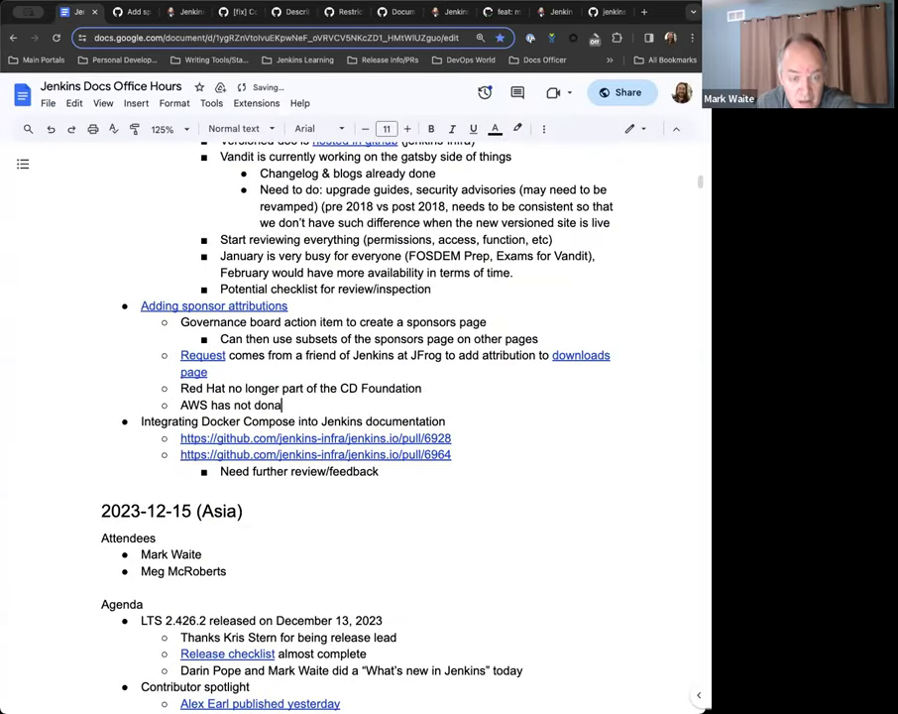
type("ted to Jenkins in a")
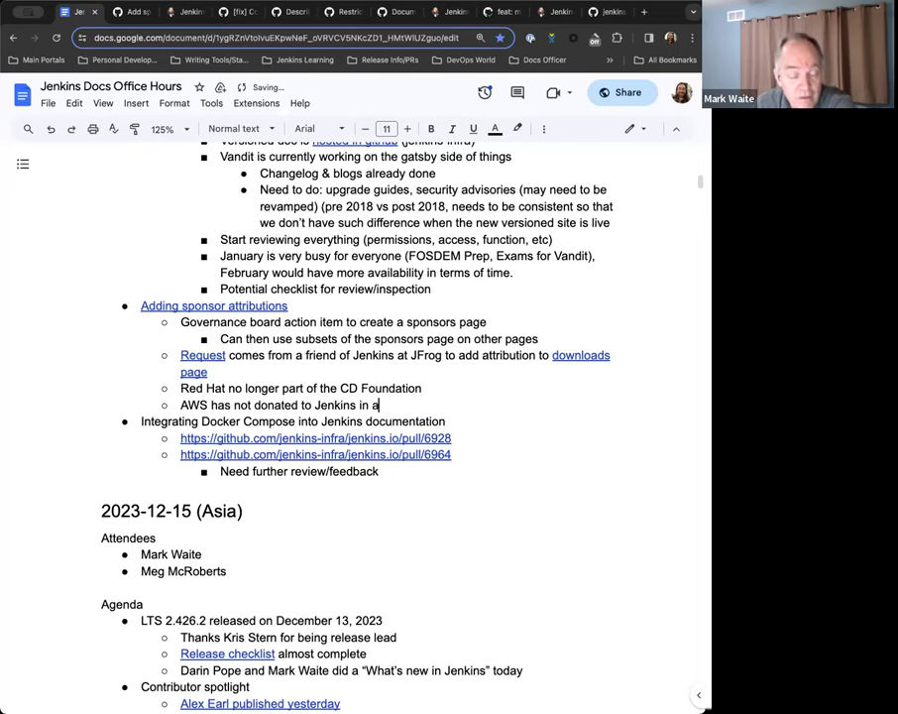
type(" long time (not")
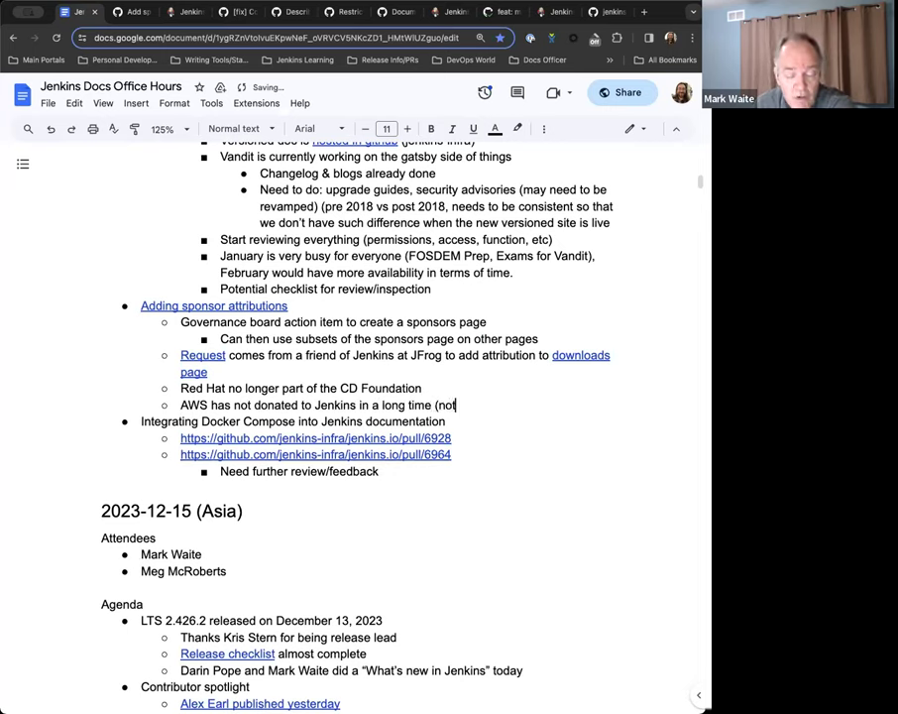
type(" at all in 2023)")
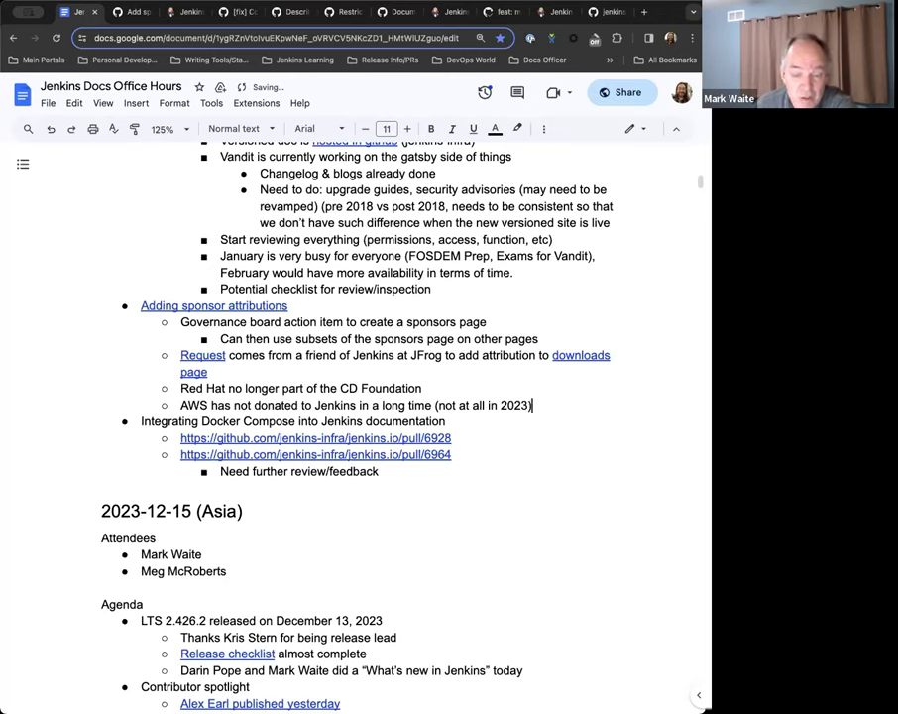
After checking jenkins.io logos, add 'Digital Ocean has donated for both 2023 & 2024 and should be visible (with icon)'.
key("Return")
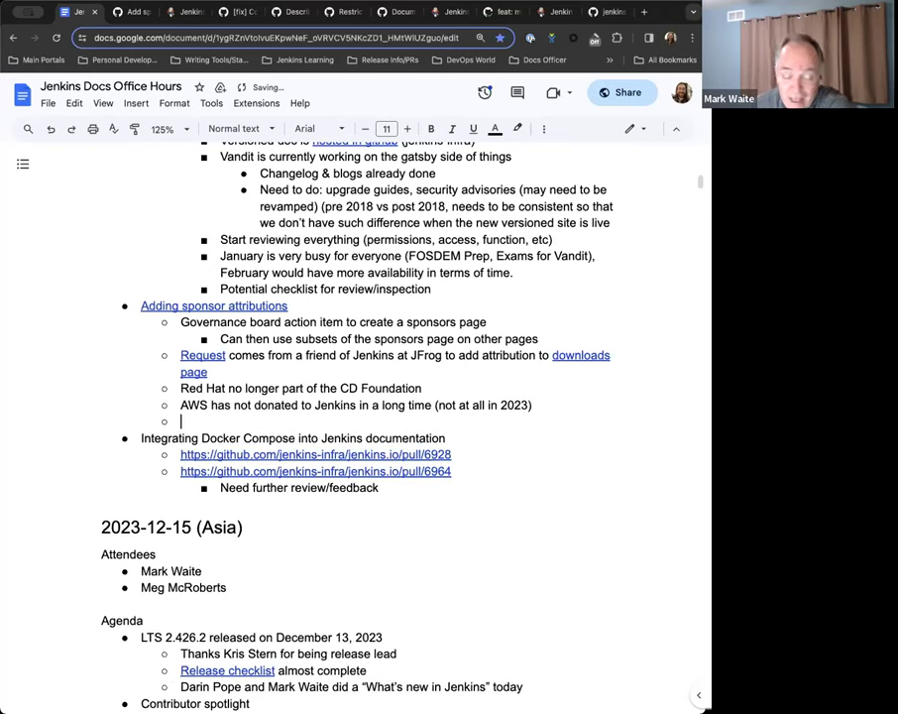
key("Tab")
type("oim")
key("BackSpace")
key("BackSpace")
left_click(186, 12)
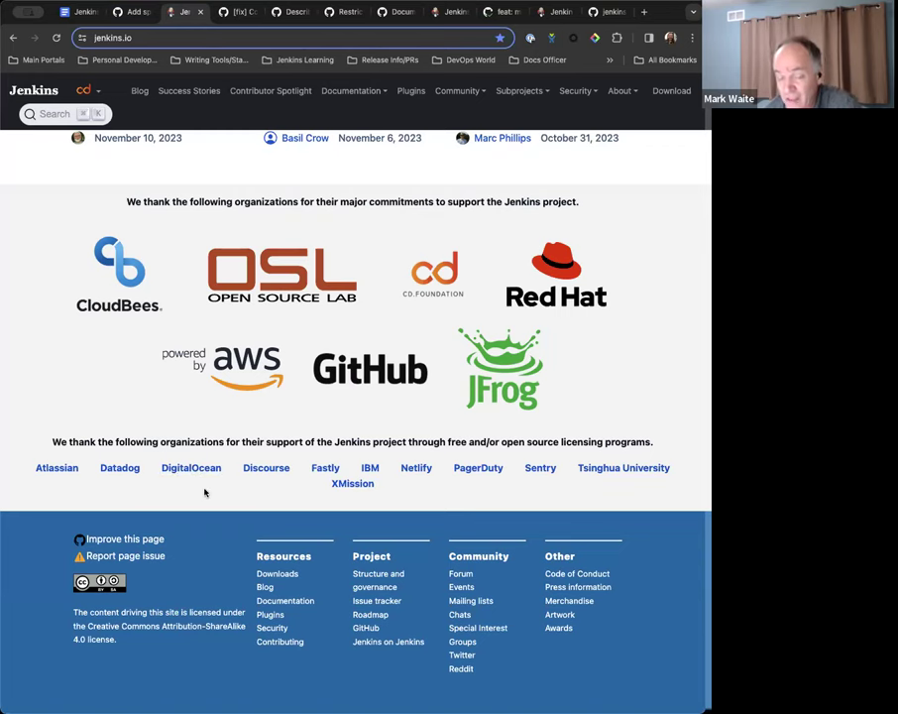
key("super+1")
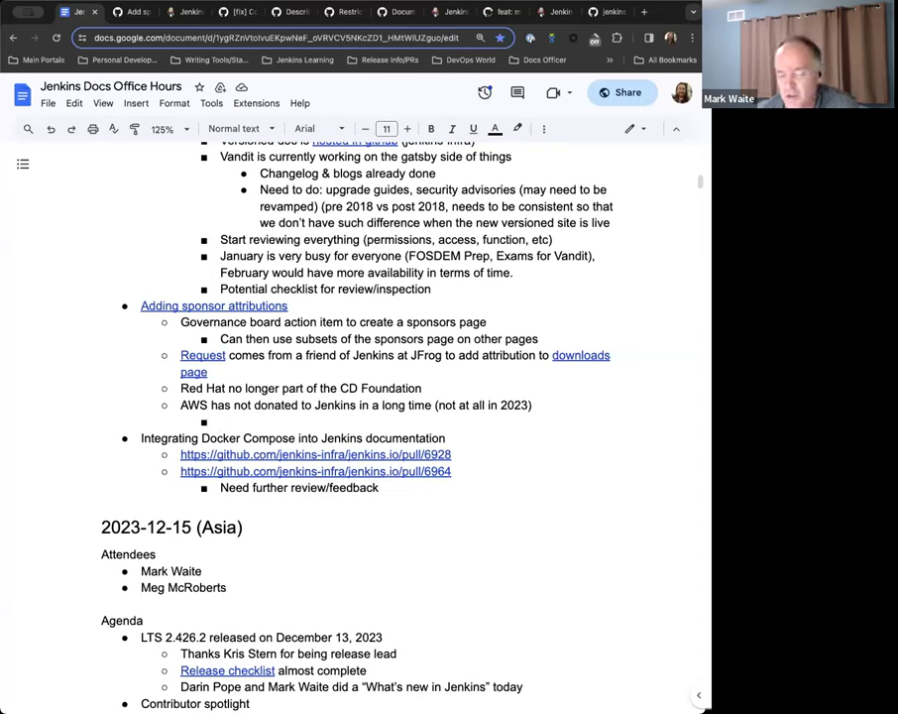
key("shift+Tab")
type("Digital Oc")
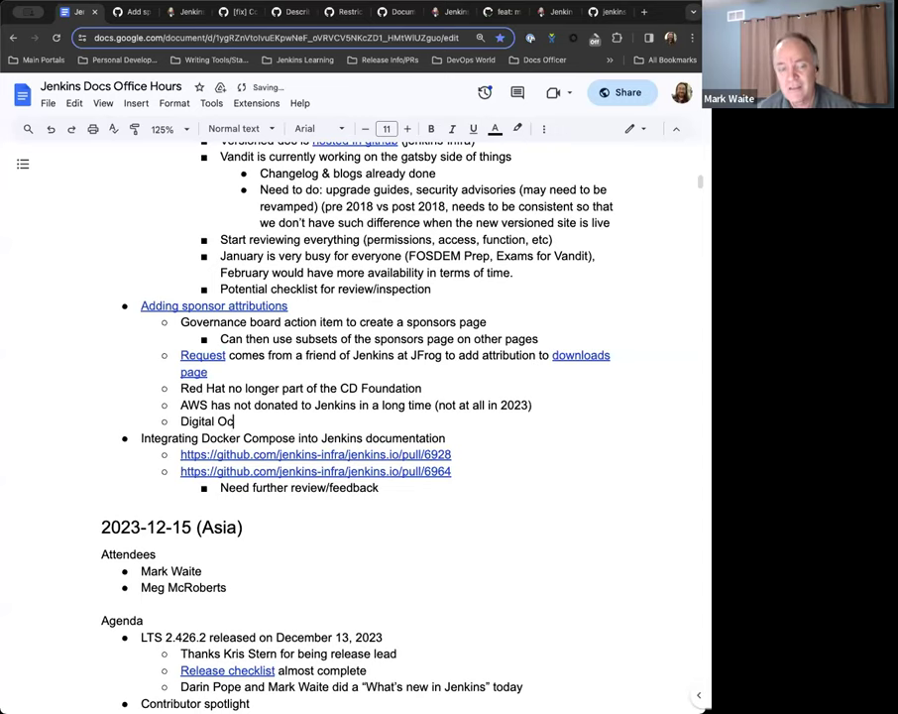
type("ean has donate")
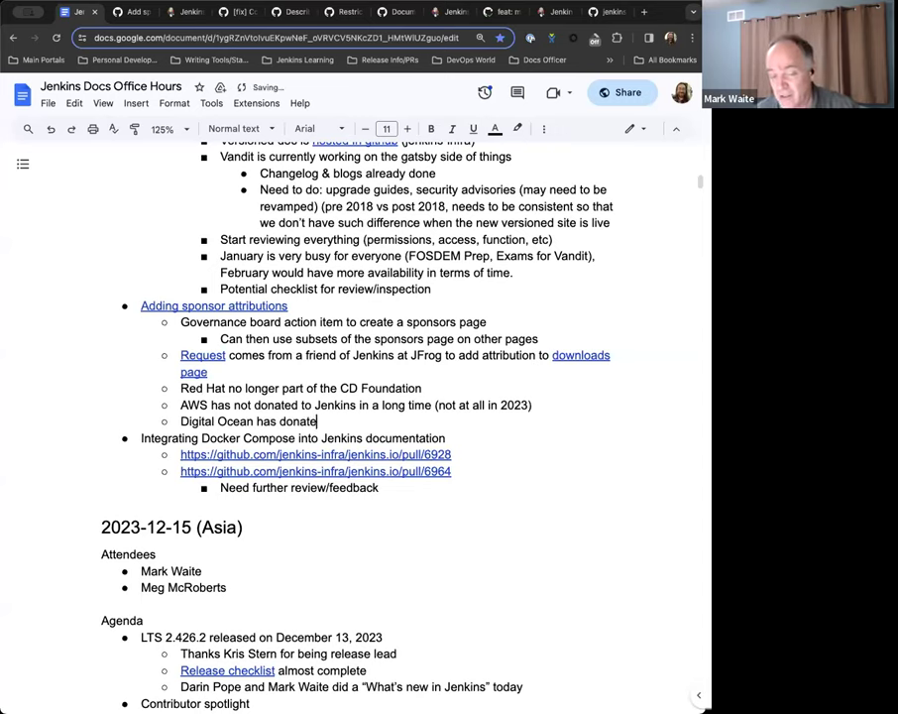
type("d for both 2023 & 2024 and s")
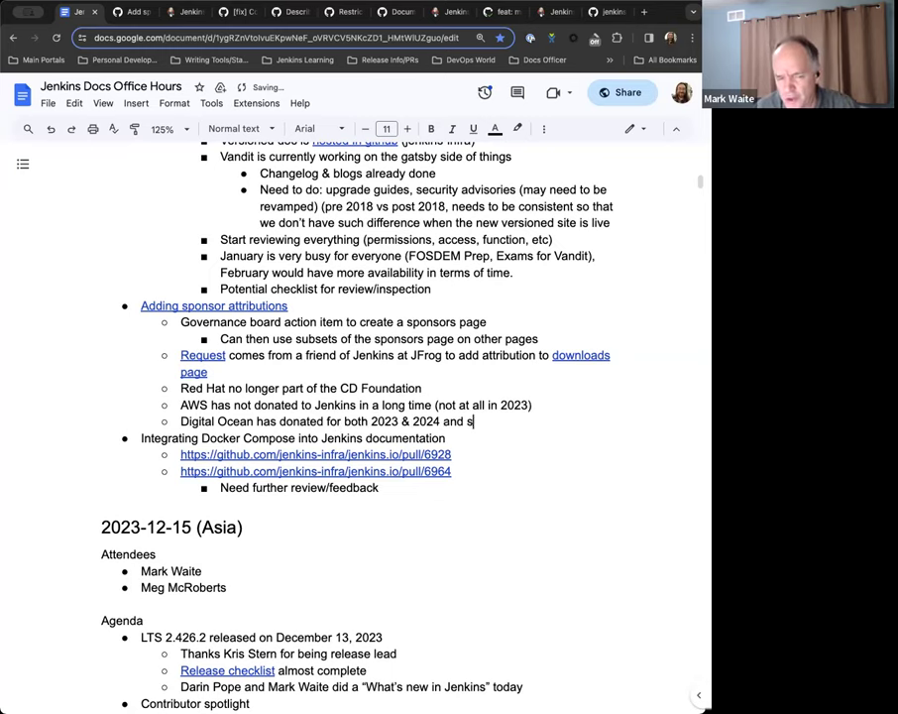
type("hould be visible ")
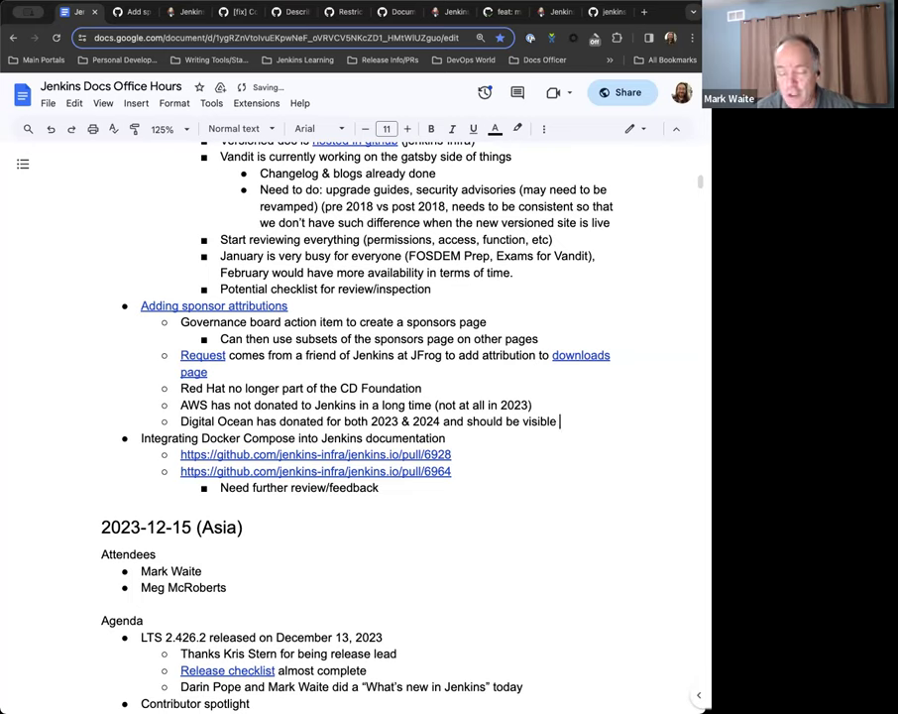
type("(with icon)")
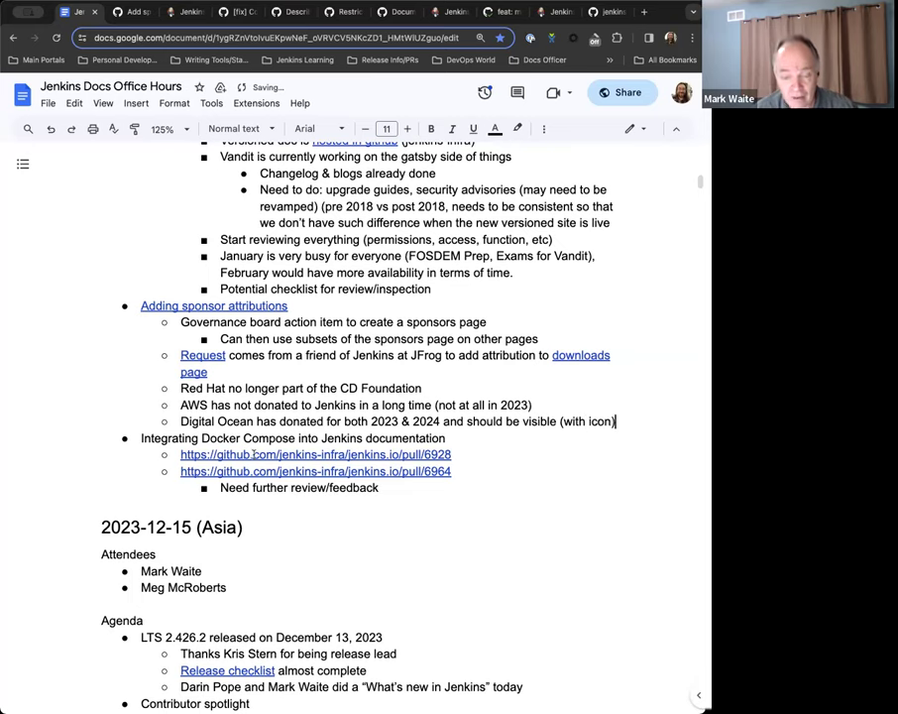
left_click(184, 12)
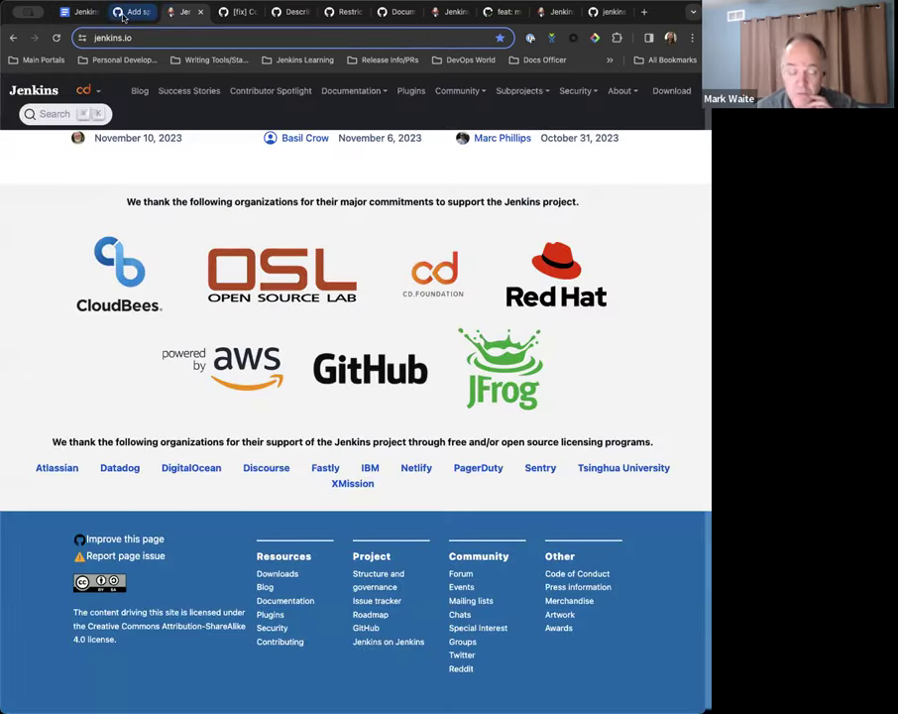
left_click(123, 12)
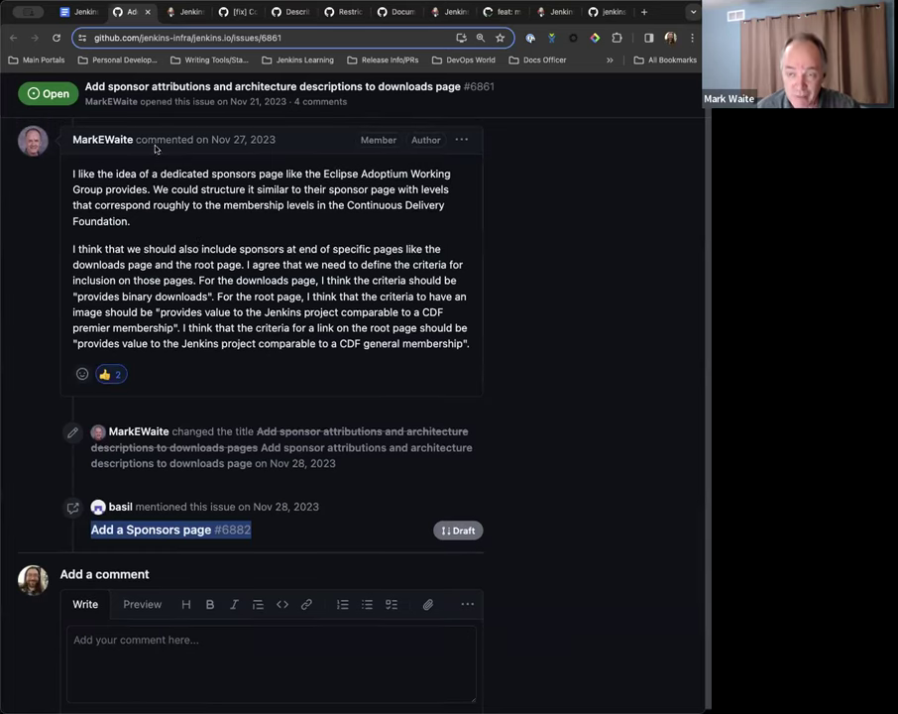
Open pull request #6882 'Add a Sponsors page' and load its Netlify deploy preview past the lookalike-site warning.
left_click(168, 528)
scroll(248, 354, "down", 15)
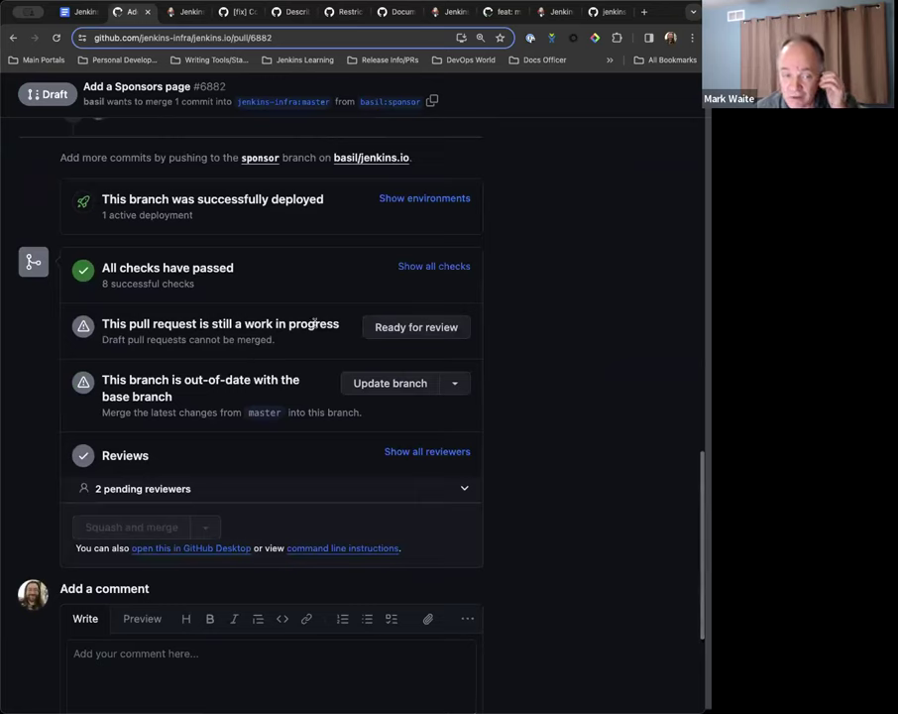
scroll(312, 317, "up", 3)
scroll(320, 326, "up", 5)
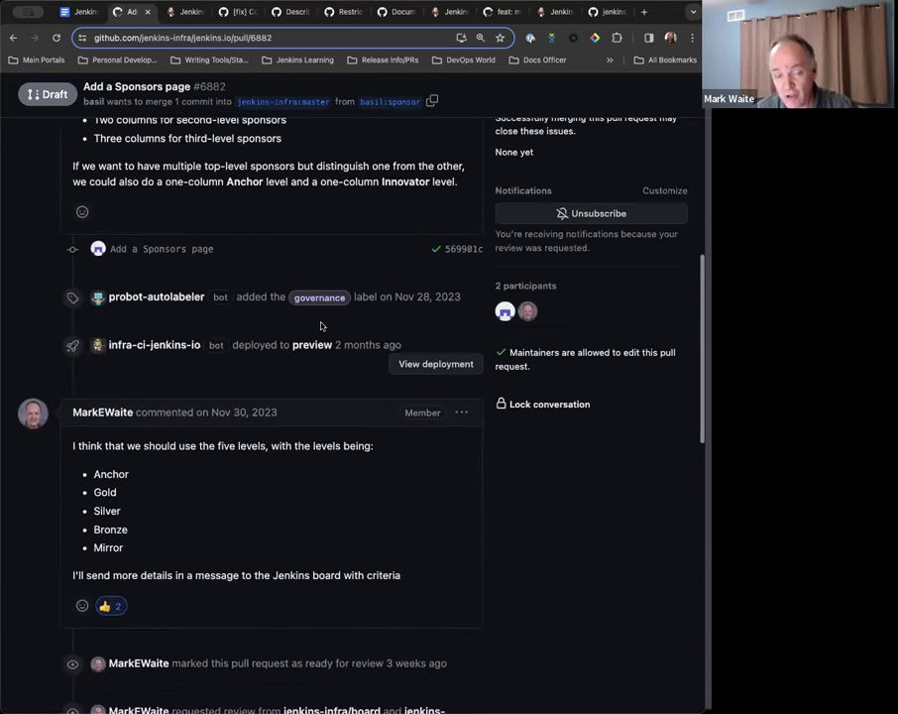
left_click(420, 362)
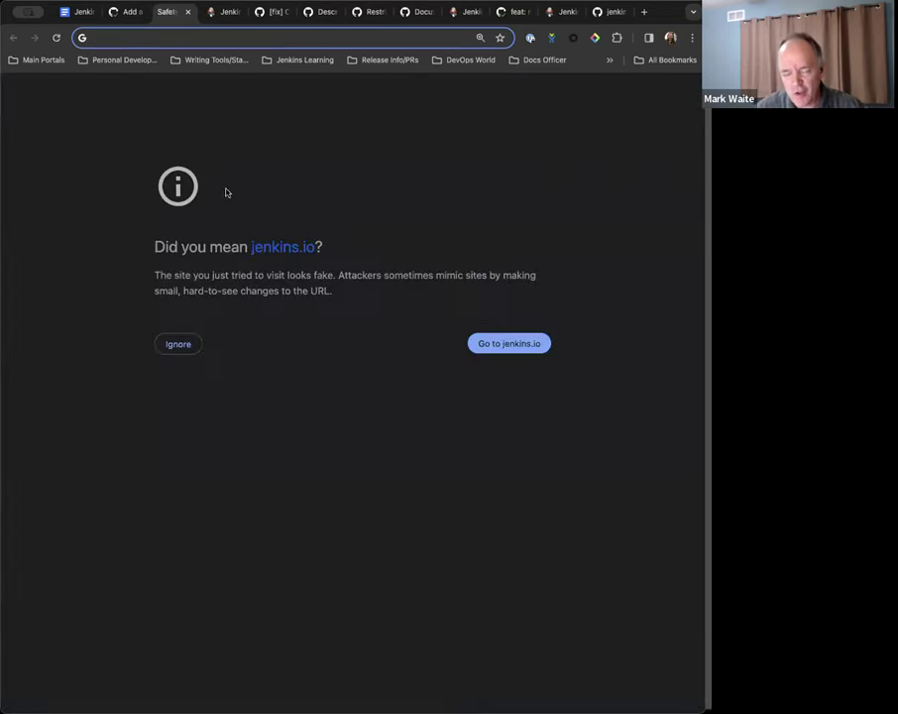
left_click(179, 344)
left_click(330, 36)
Load the preview's /project/sponsors/ page.
left_click(341, 37)
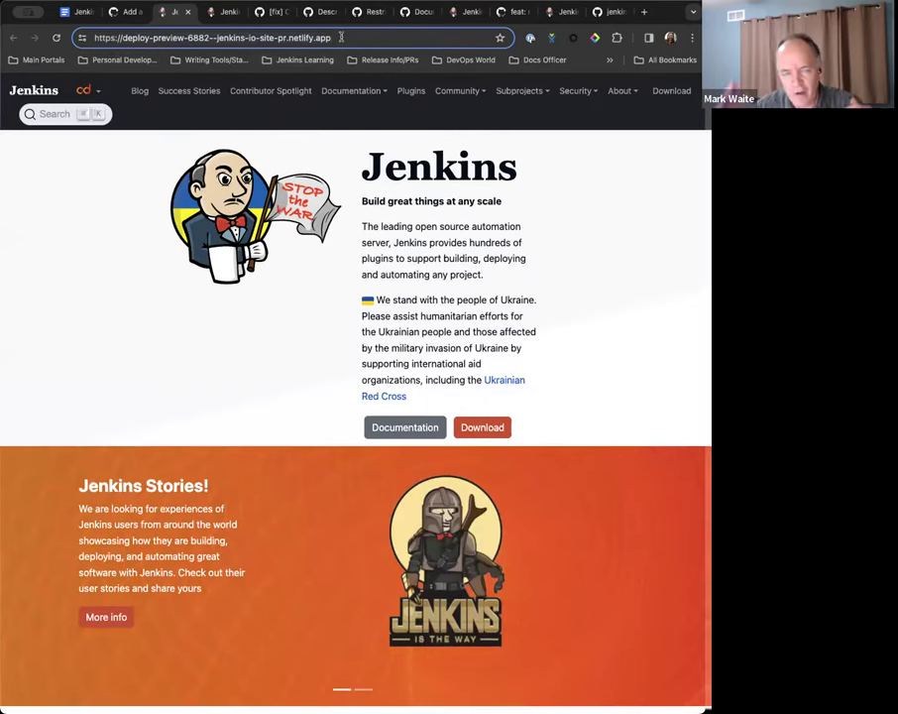
type("spon")
key("BackSpace")
key("BackSpace")
key("BackSpace")
key("BackSpace")
type("proj")
key("Return")
Review the Partner, Supporter, Associate and Mirror tiers, following the Oracle logo link and coming back.
scroll(293, 327, "down", 2)
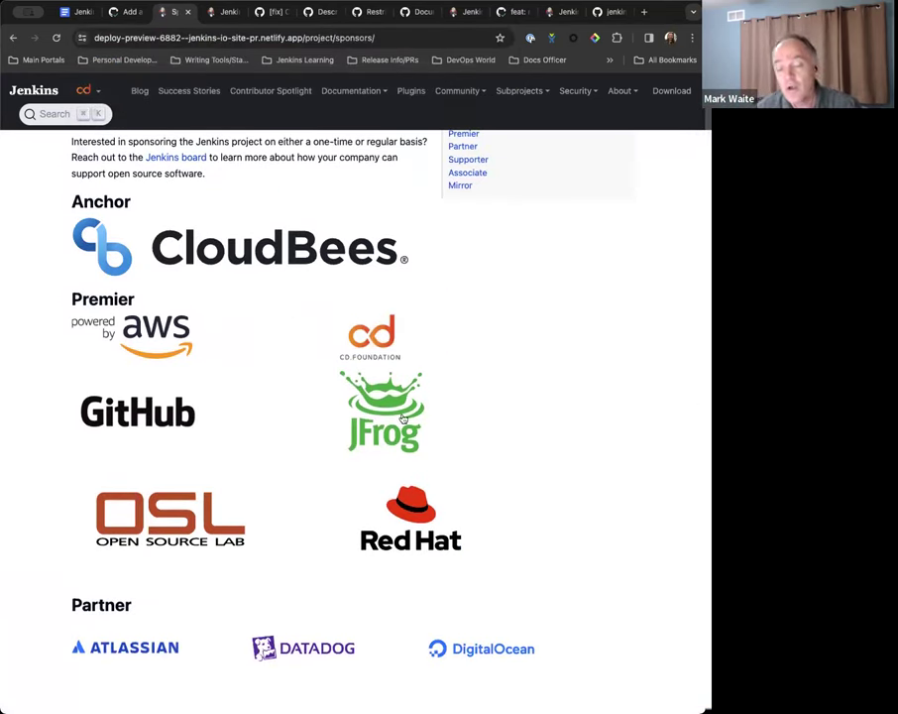
scroll(397, 417, "up", 1)
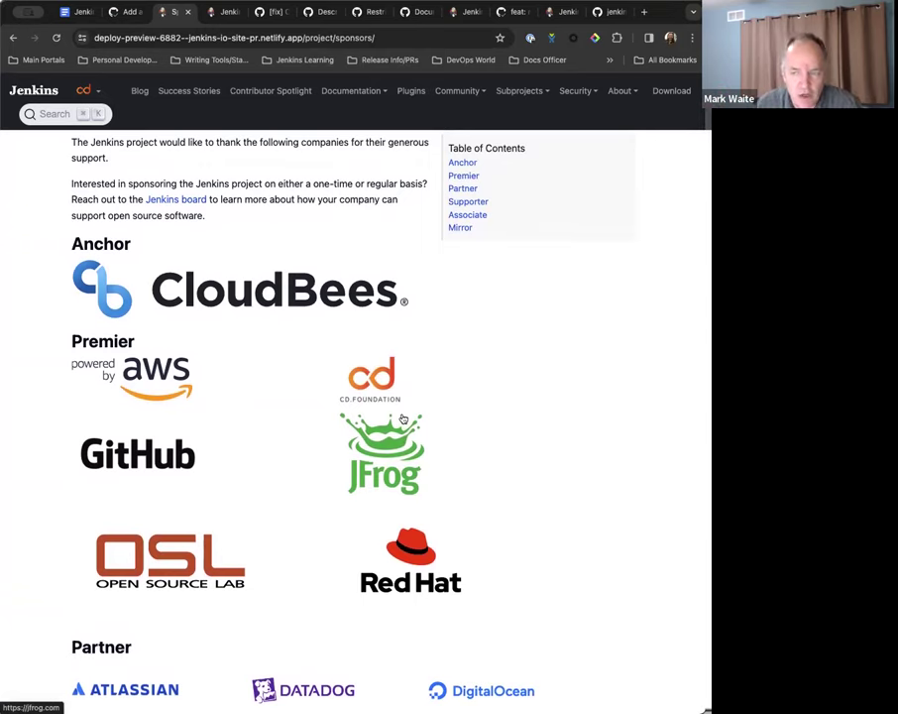
scroll(403, 419, "up", 1)
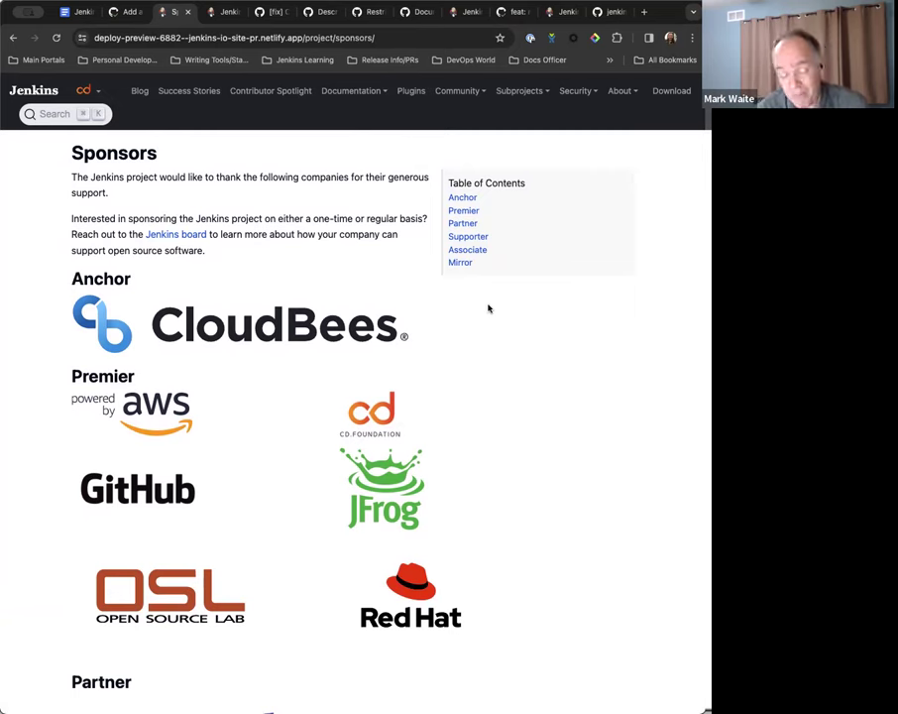
scroll(488, 308, "down", 1)
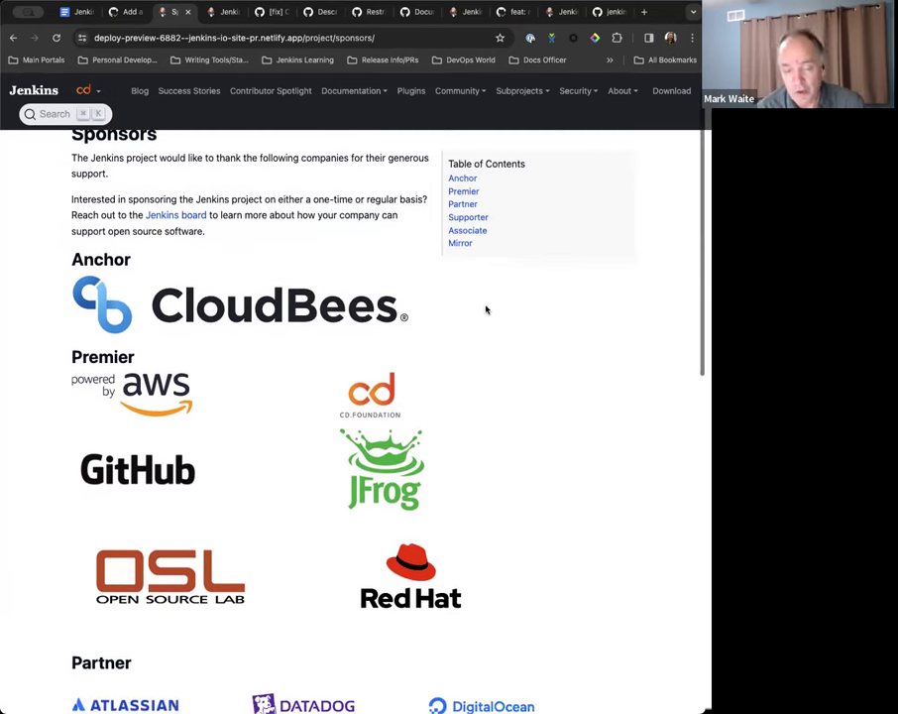
scroll(486, 308, "down", 1)
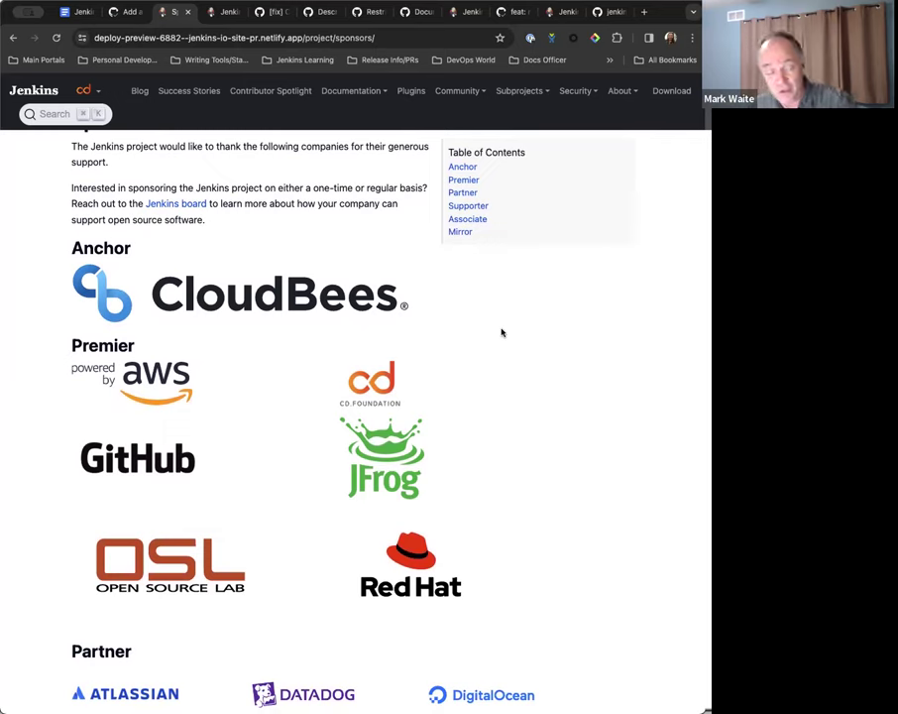
scroll(501, 332, "down", 1)
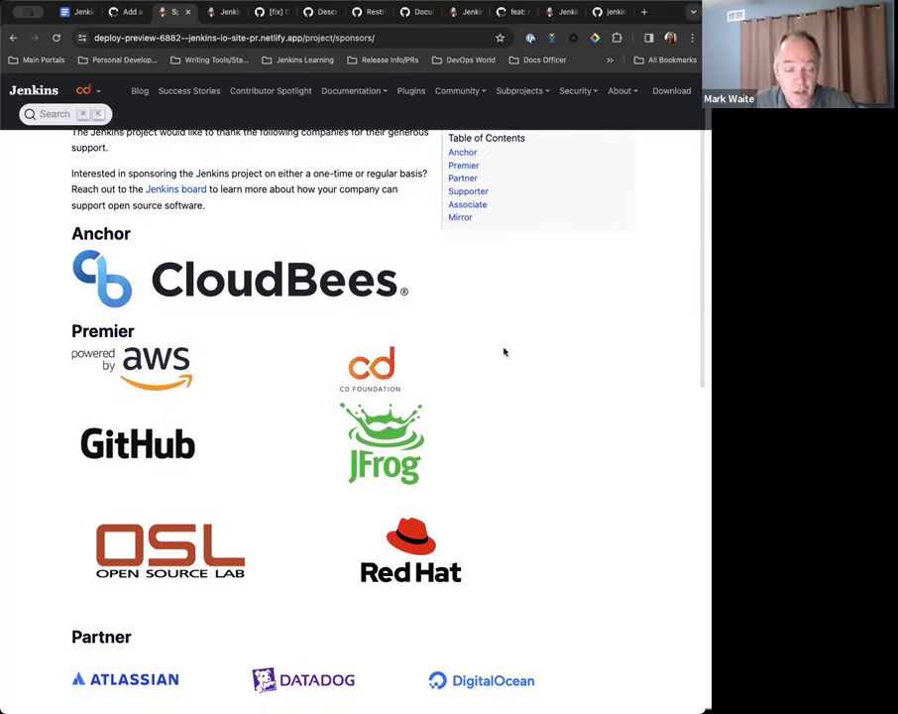
scroll(503, 351, "down", 2)
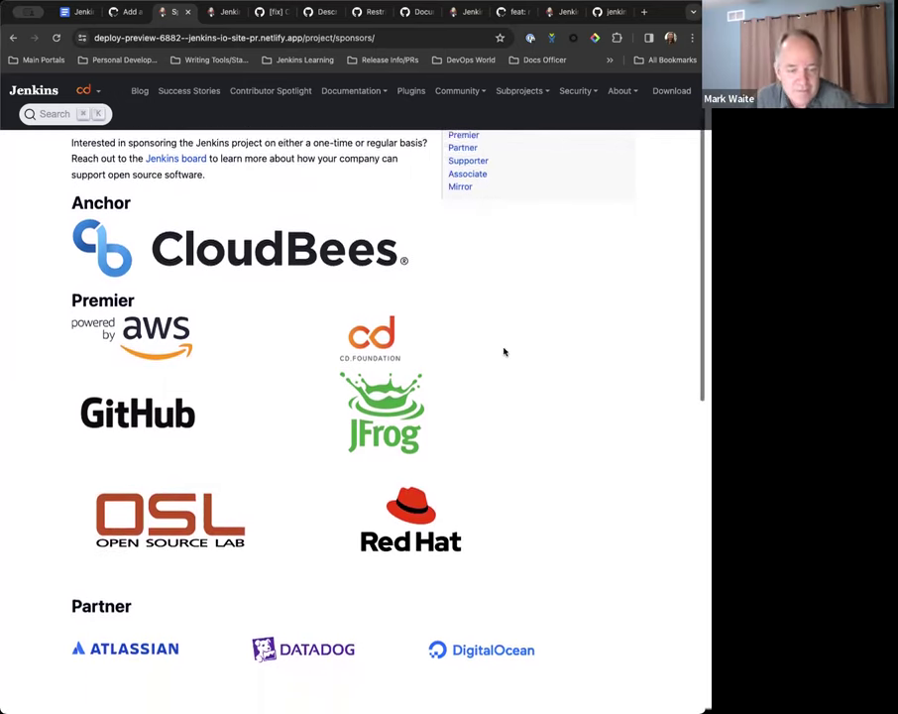
scroll(504, 351, "down", 1)
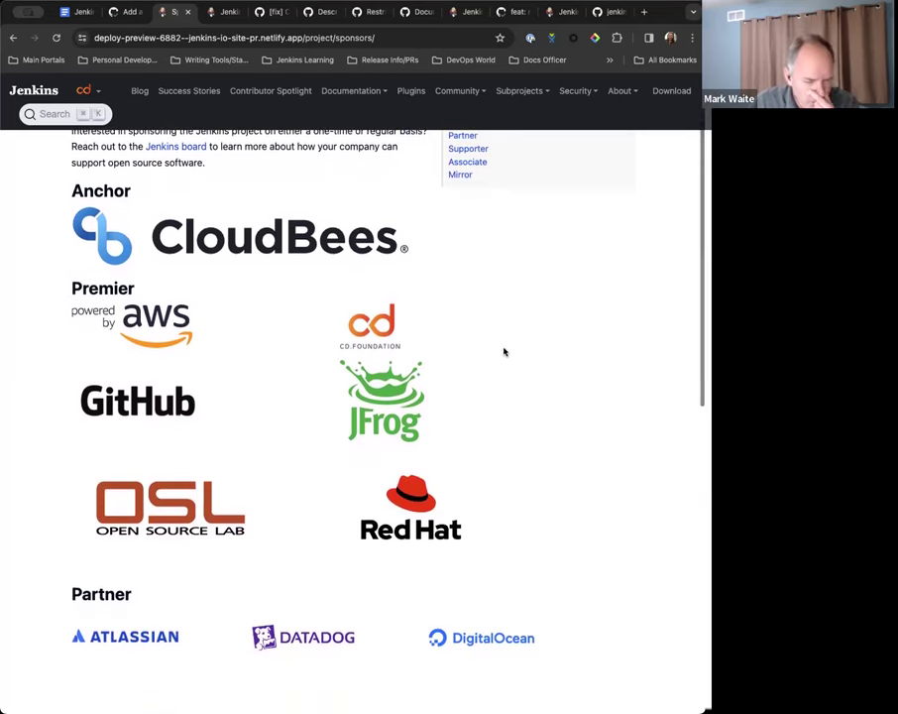
scroll(485, 330, "up", 1)
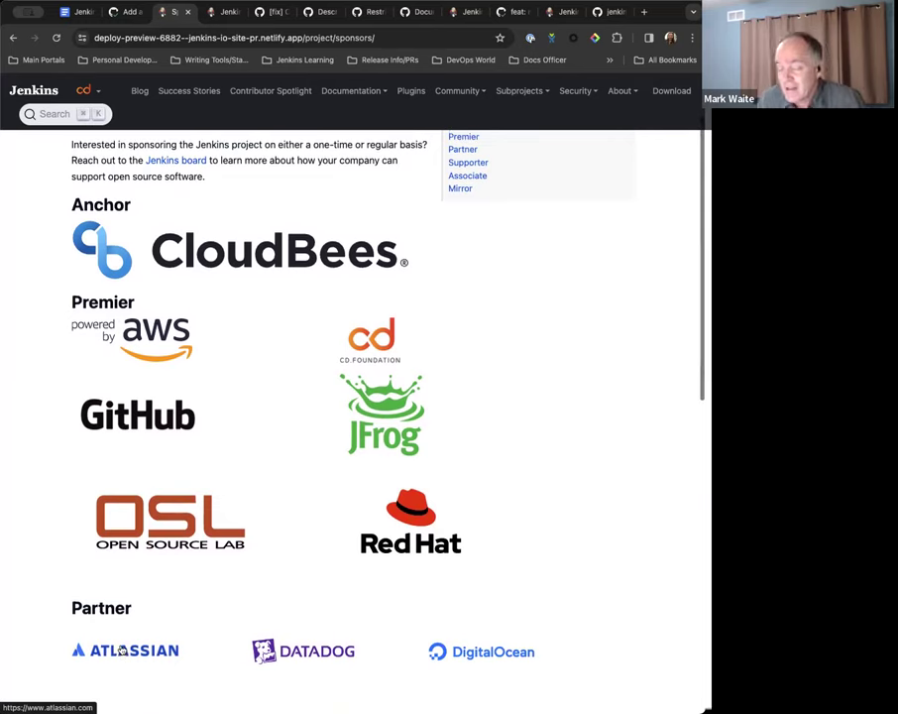
scroll(121, 649, "down", 1)
scroll(121, 650, "down", 1)
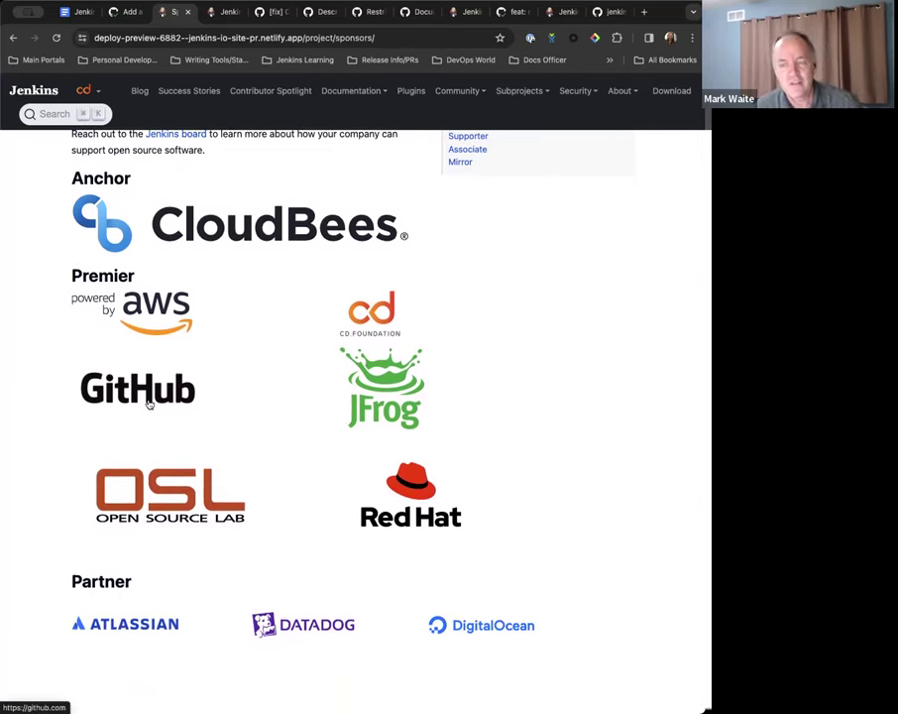
scroll(148, 403, "up", 1)
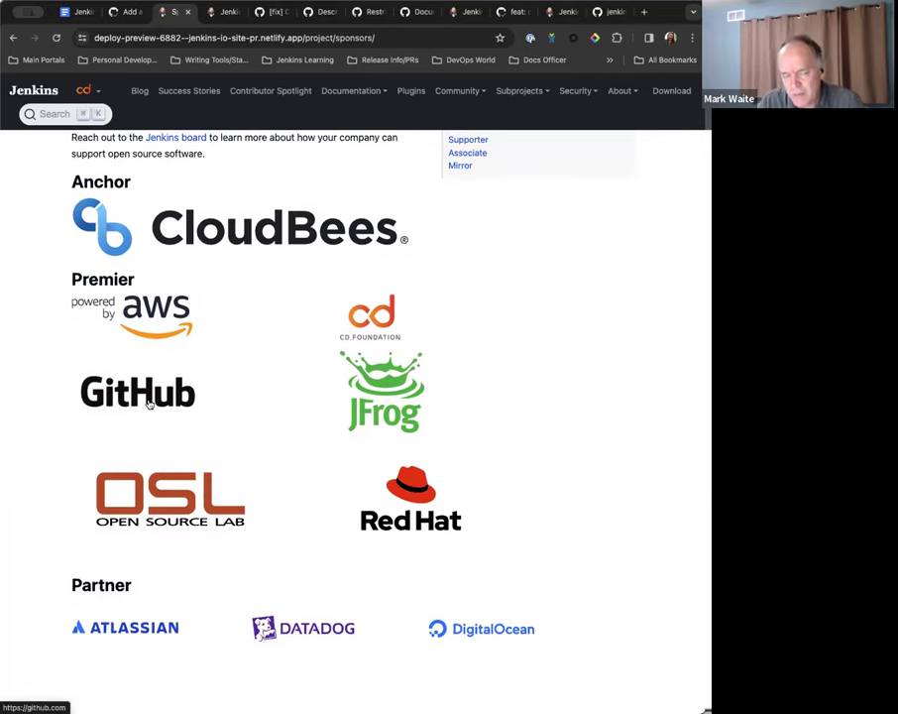
scroll(149, 403, "down", 10)
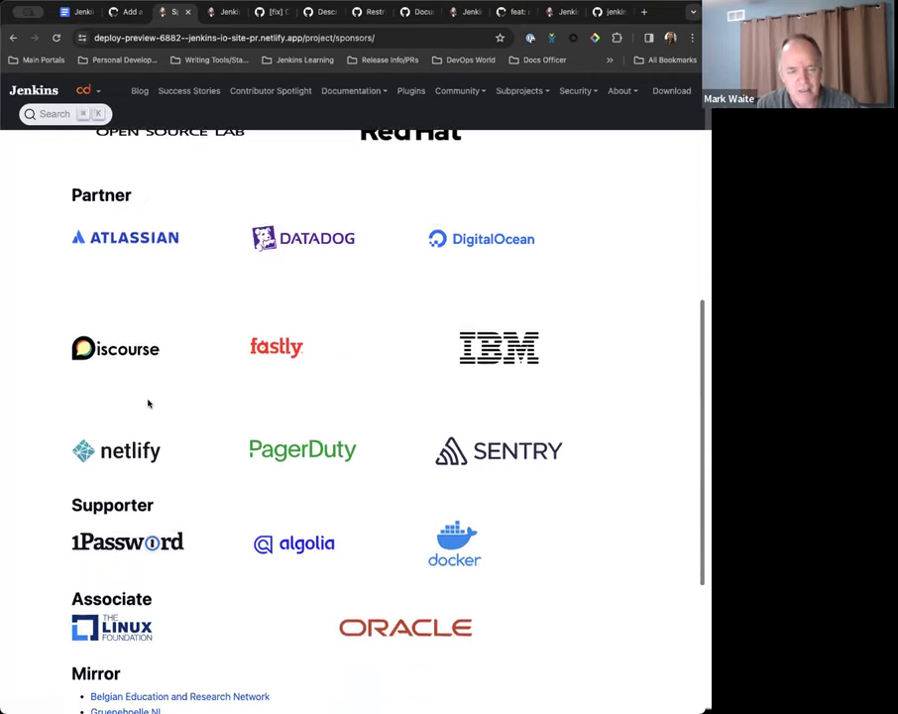
scroll(149, 402, "up", 5)
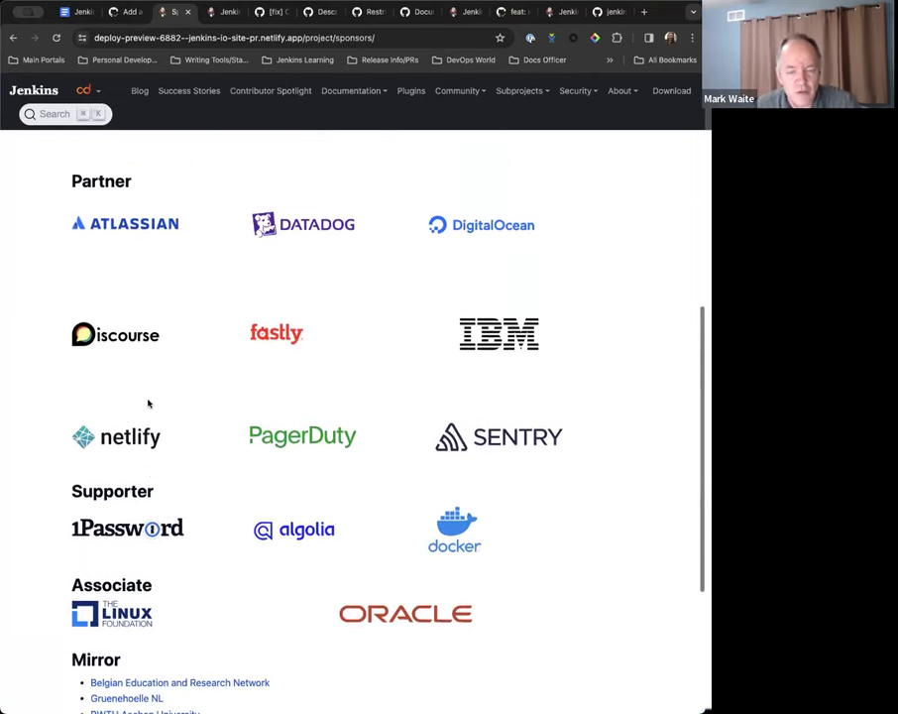
scroll(148, 403, "down", 5)
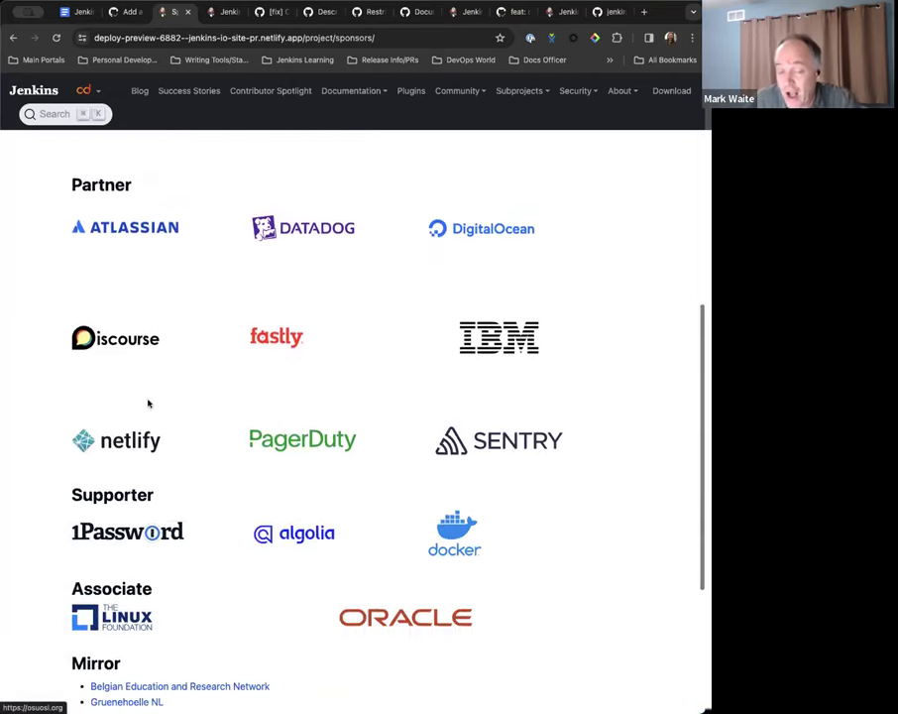
scroll(241, 559, "down", 3)
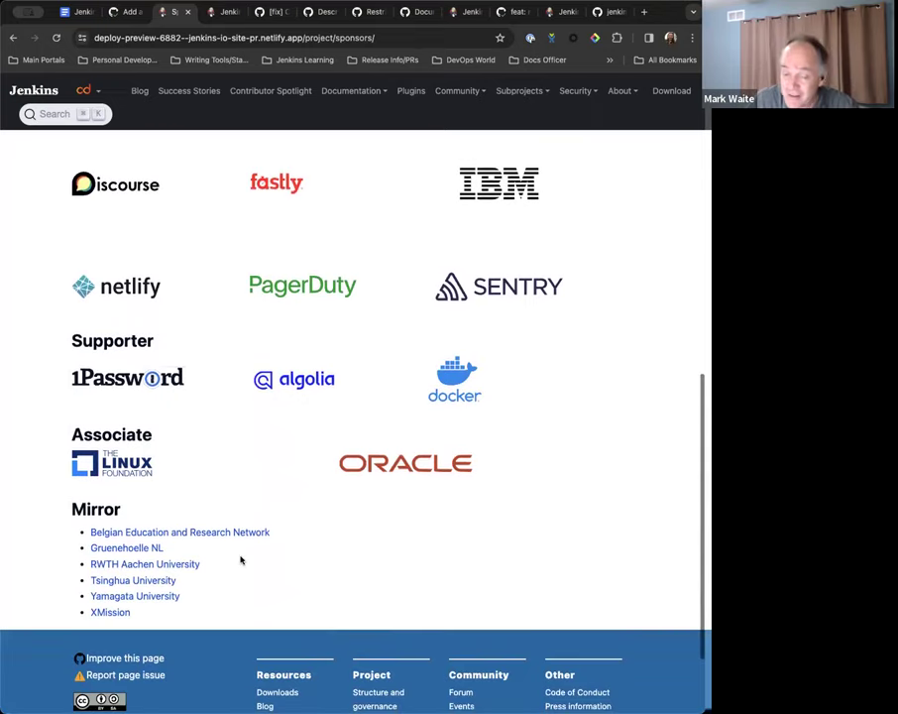
left_click(400, 463)
key("super+bracketleft")
scroll(496, 483, "up", 1)
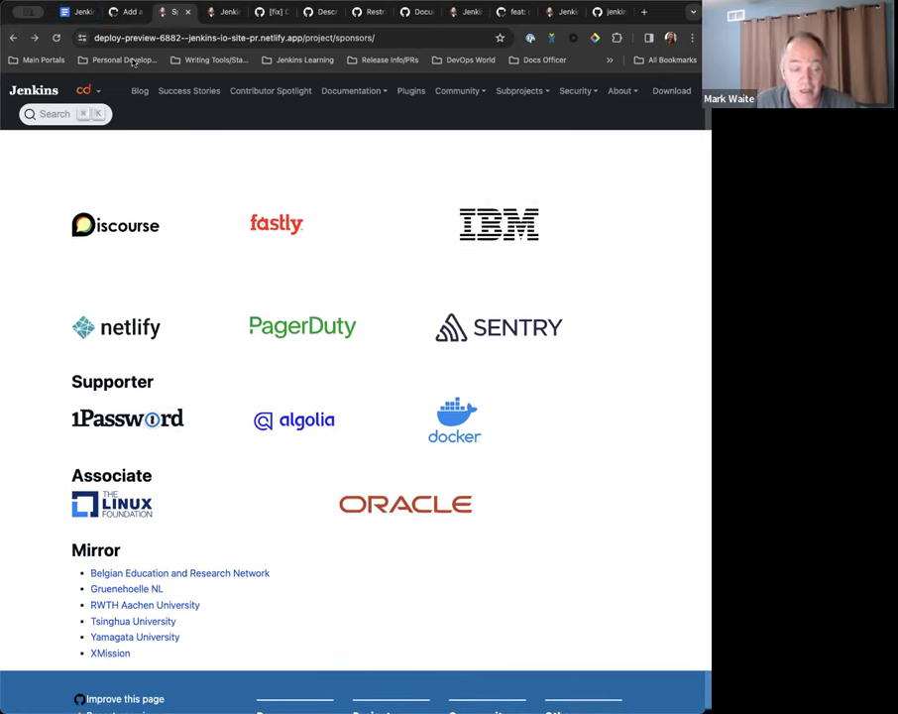
Add the sub-bullet 'Oracle stopped donating' below the AWS line, then return to the Sponsors preview.
left_click(79, 12)
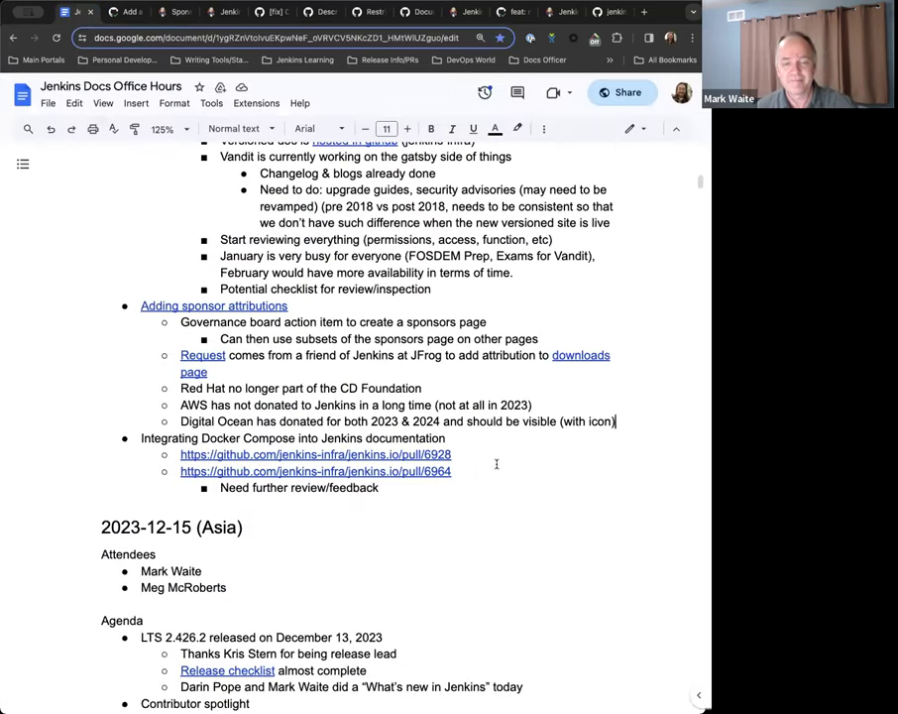
left_click(560, 404)
key("Return")
type("Oracle stopped donating")
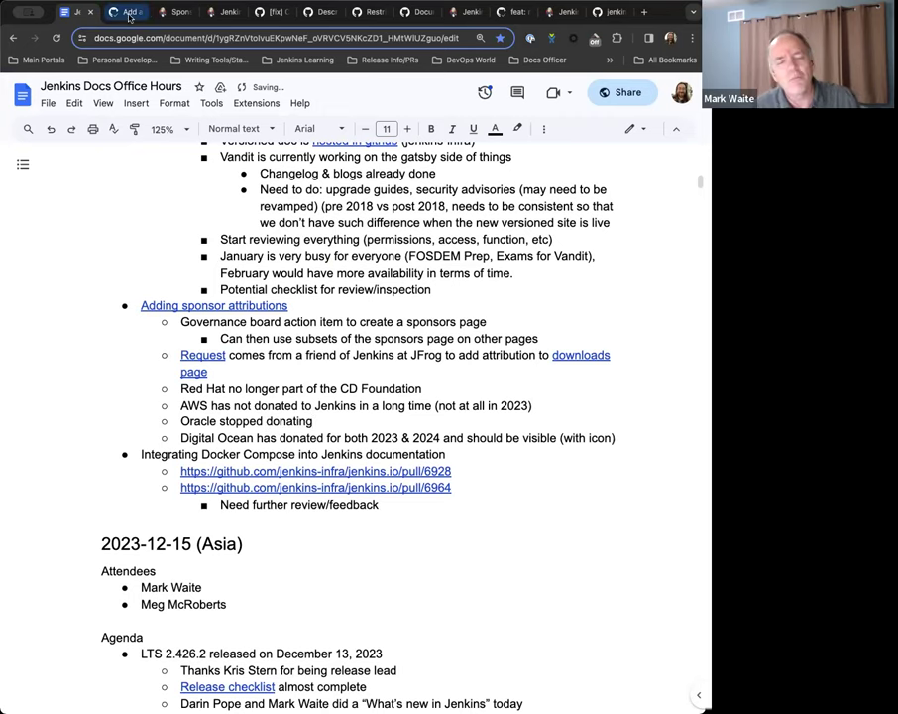
left_click(117, 11)
left_click(173, 11)
scroll(255, 398, "up", 10)
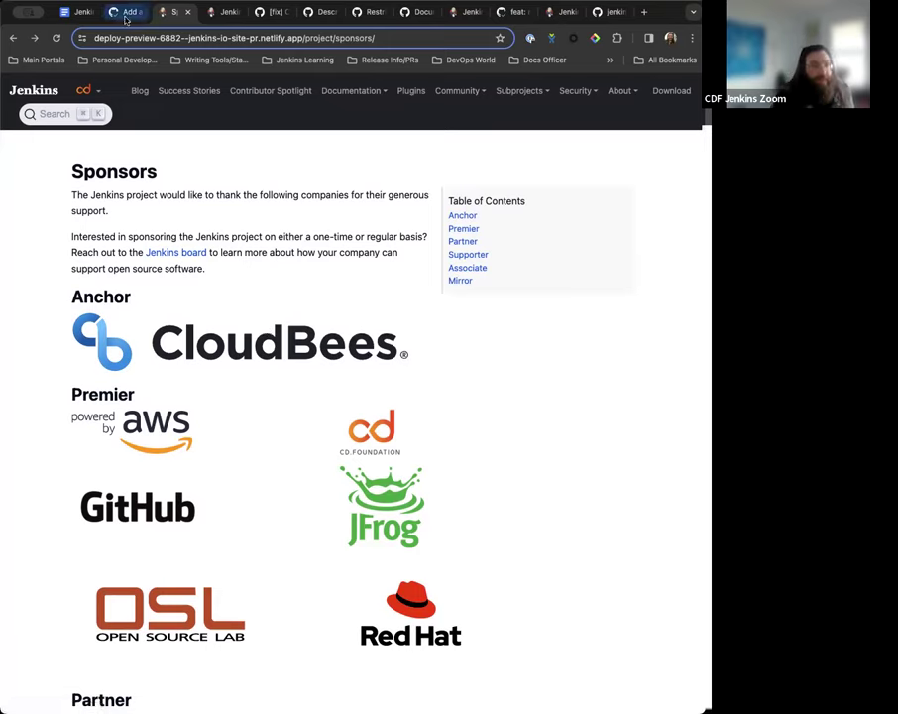
Scroll the live jenkins.io homepage to its sponsor logos: CloudBees, OSL, CD Foundation, Red Hat, AWS, GitHub, JFrog.
left_click(221, 12)
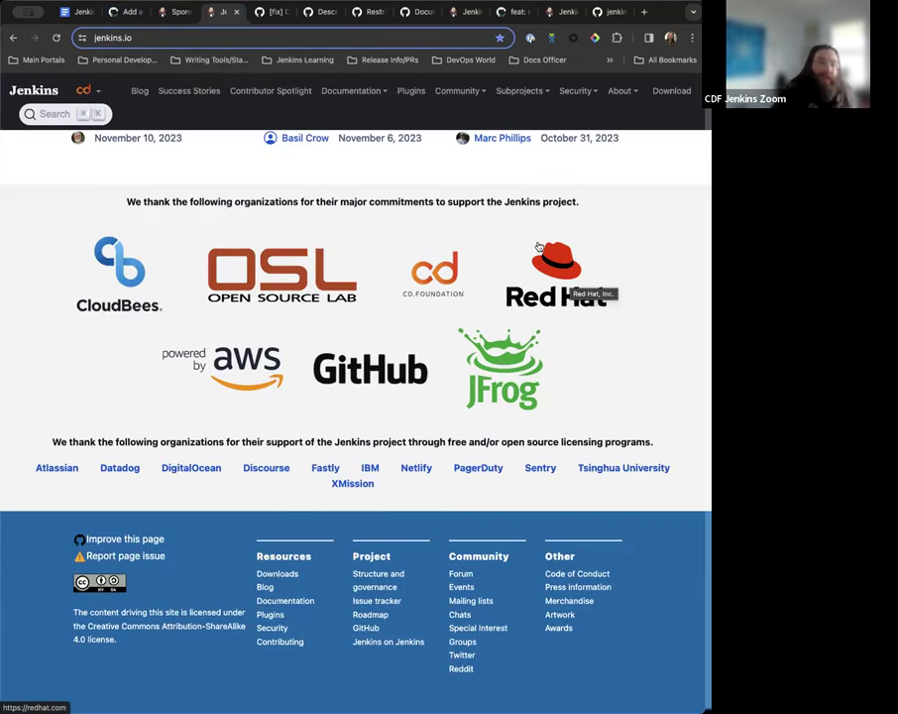
scroll(430, 242, "up", 1)
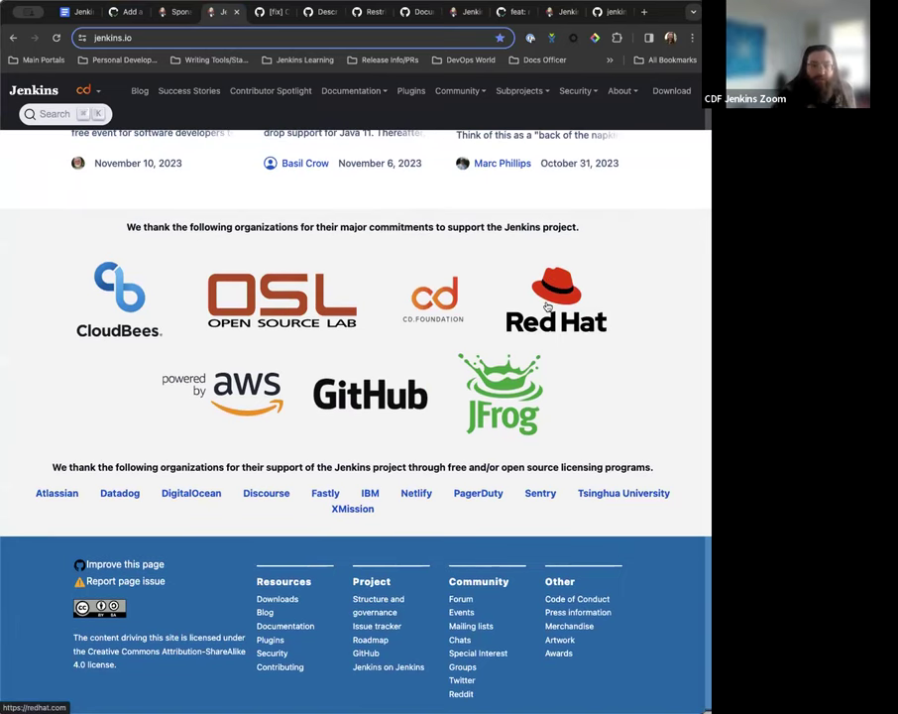
scroll(548, 307, "up", 1)
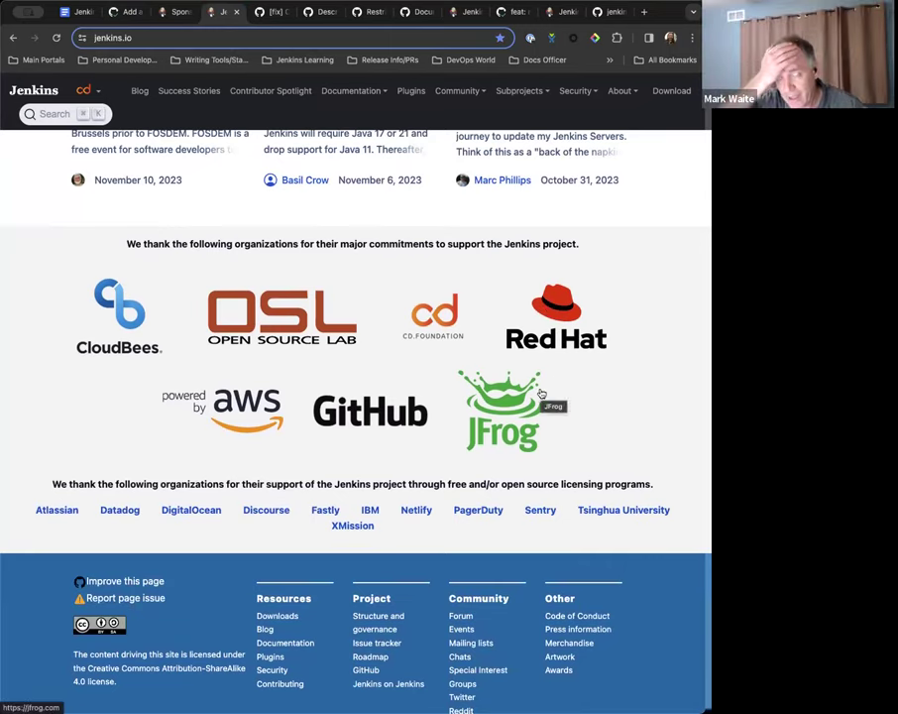
scroll(515, 392, "up", 1)
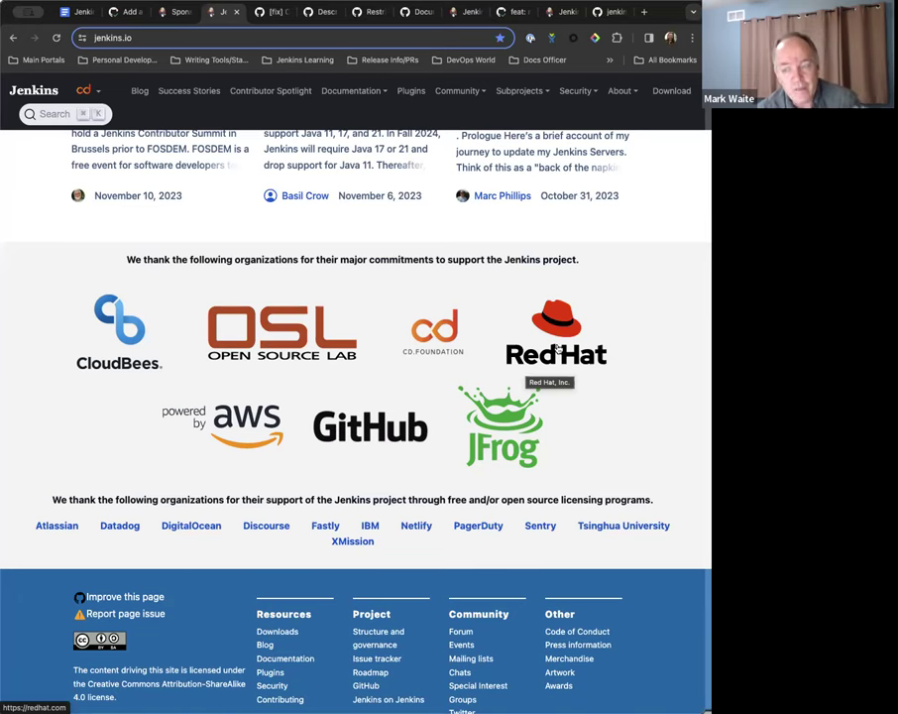
Assign a contributor to submit a PR removing Red Hat, and mark AWS '(have time before being removed, can still donate)'.
left_click(62, 12)
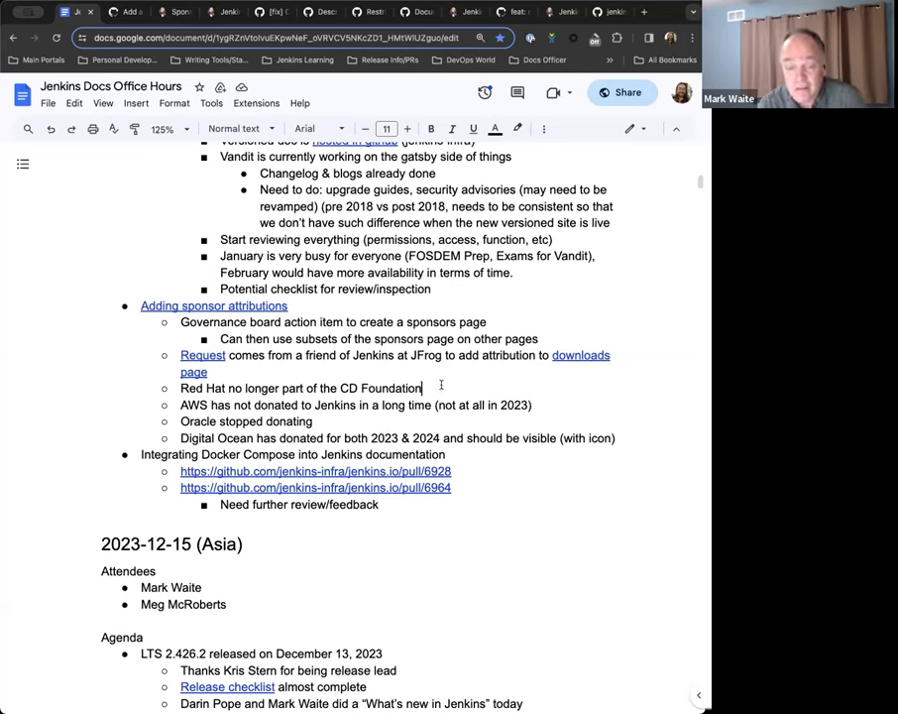
type("(Kevin sto")
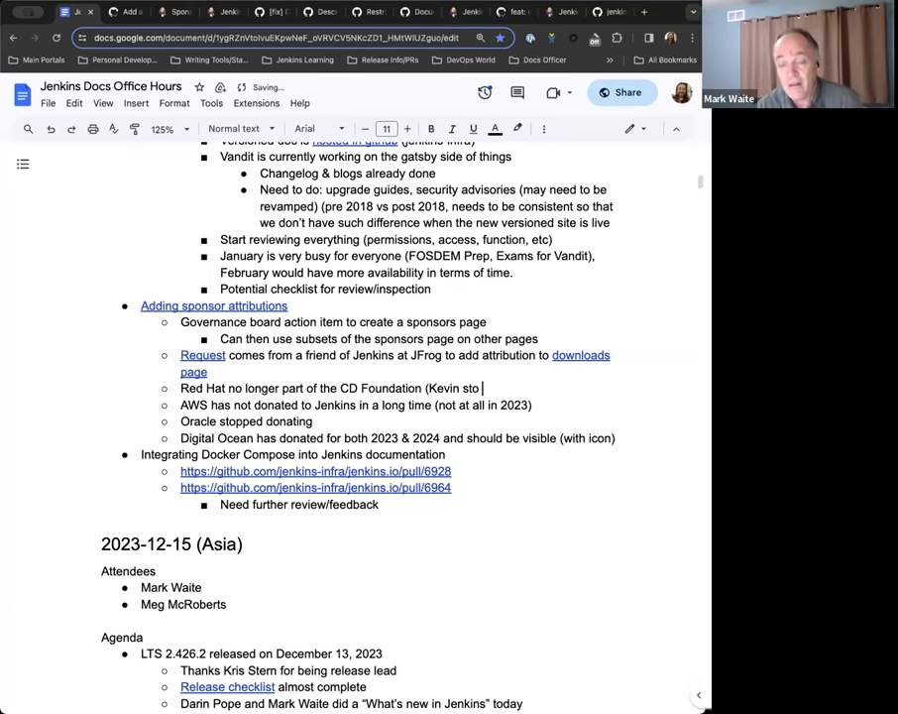
key("BackSpace")
key("BackSpace")
key("BackSpace")
key("BackSpace")
type("to submit ")
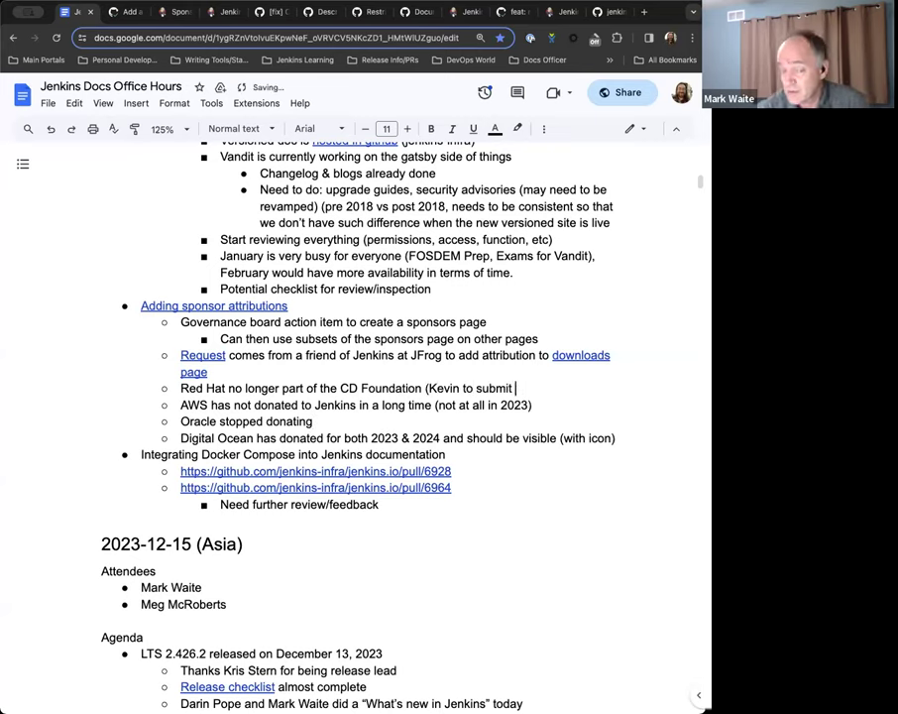
type("PR to remove)")
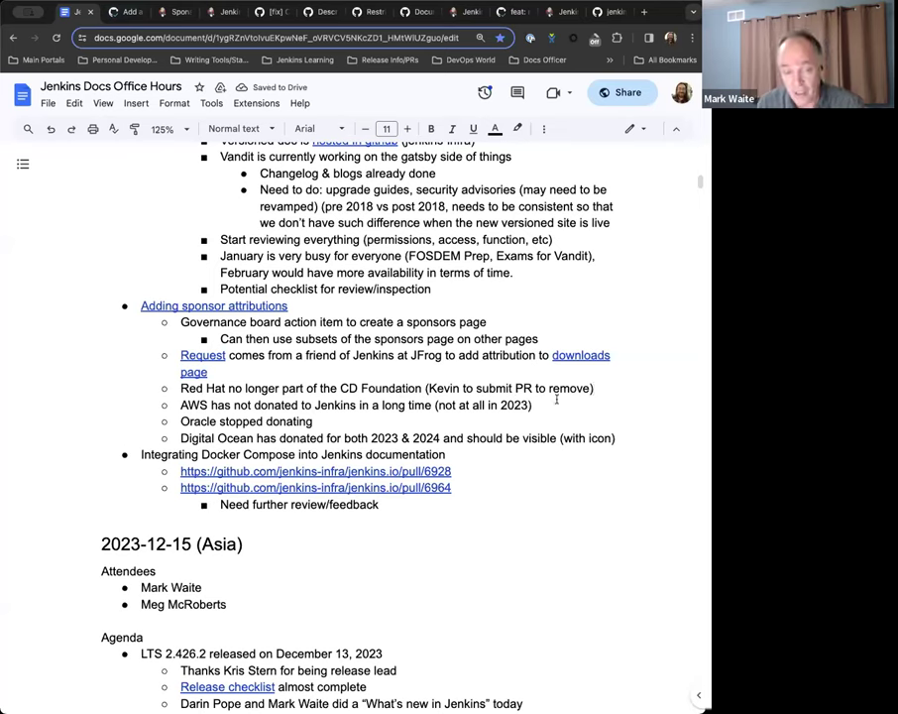
type("(have time")
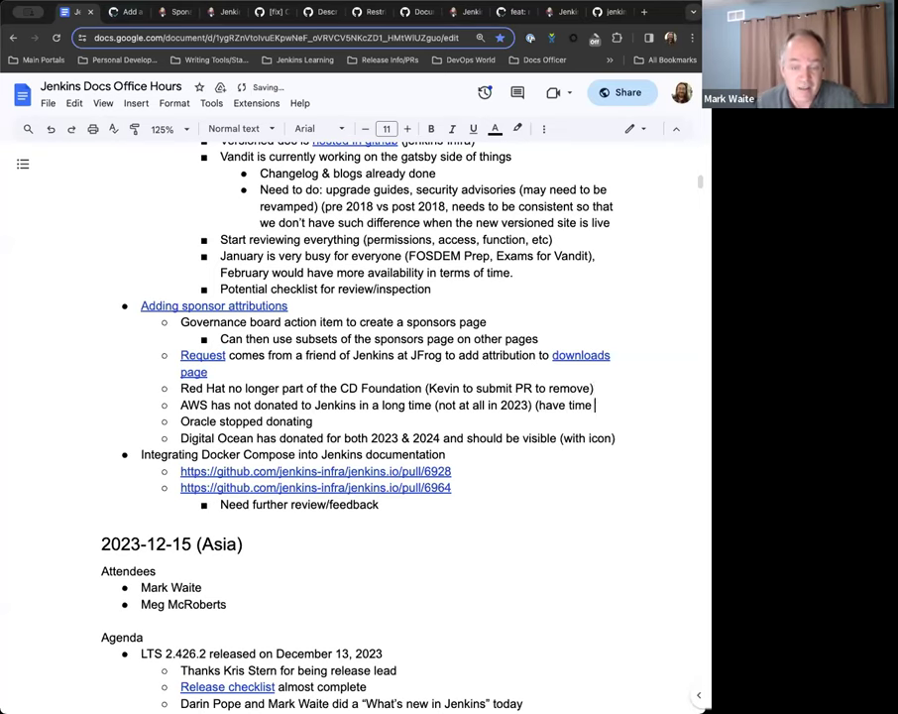
type("before being removed")
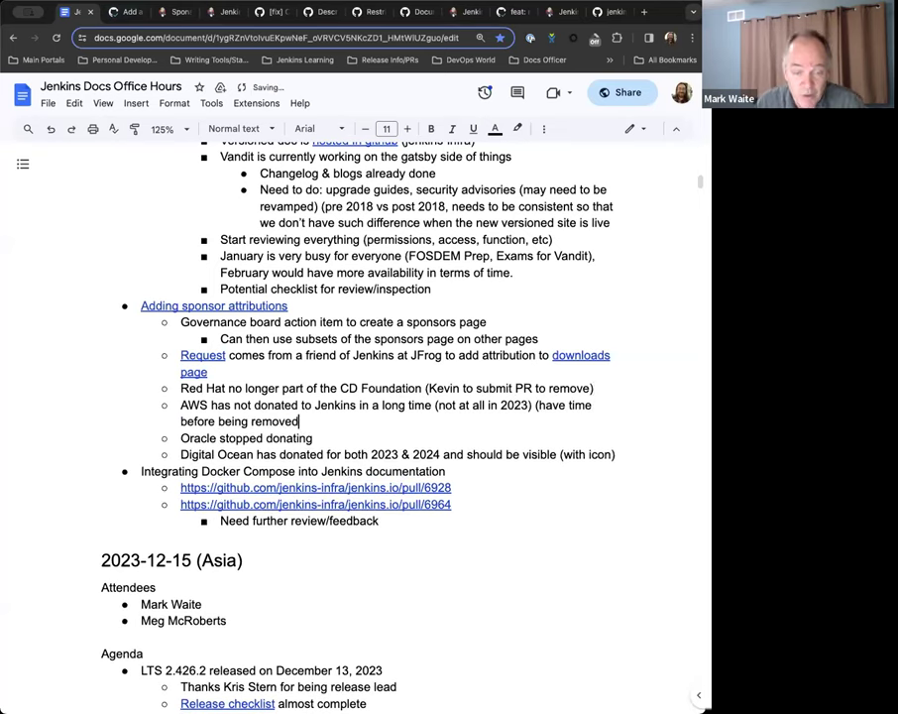
type(", can still d")
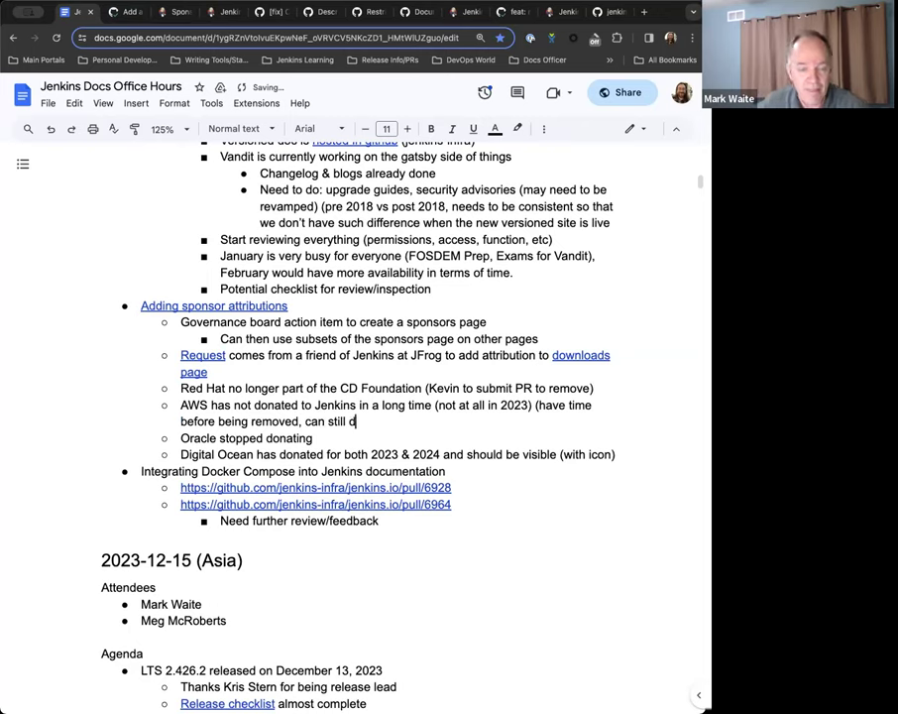
type("onate)")
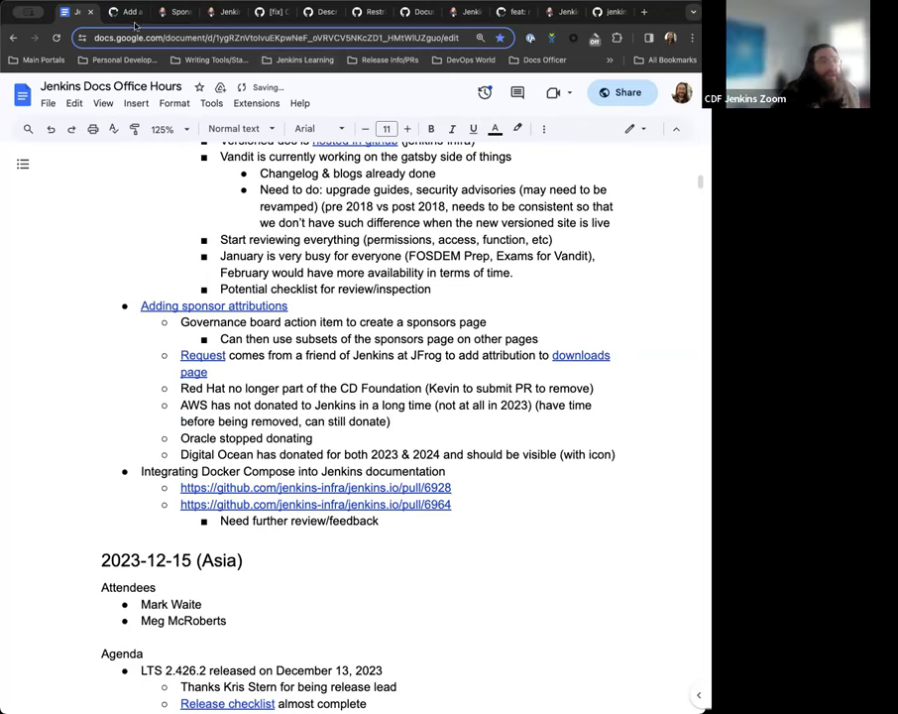
left_click(129, 12)
left_click(173, 12)
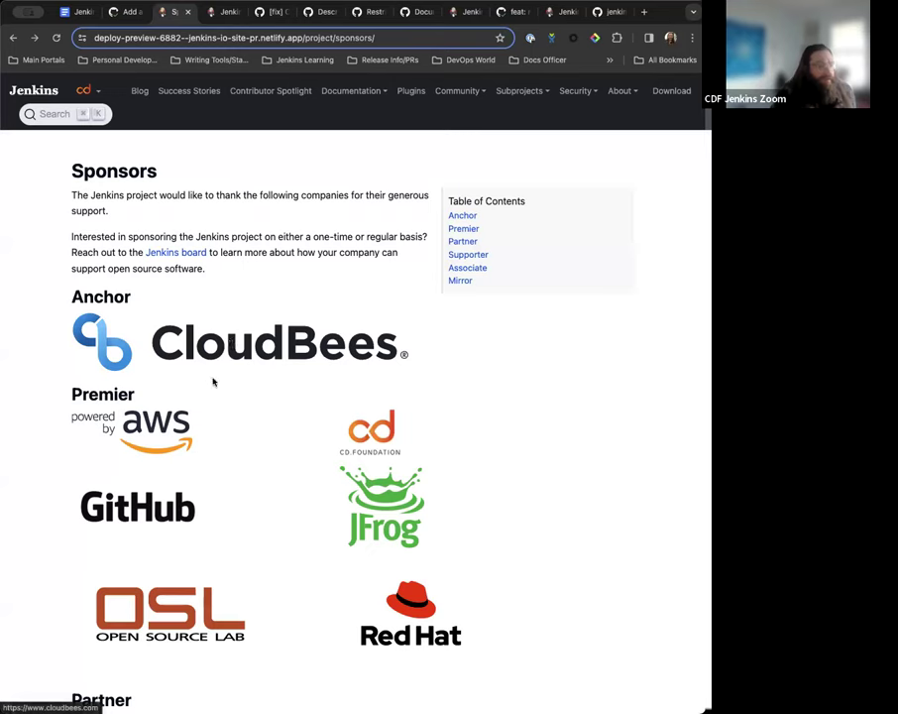
scroll(148, 416, "down", 4)
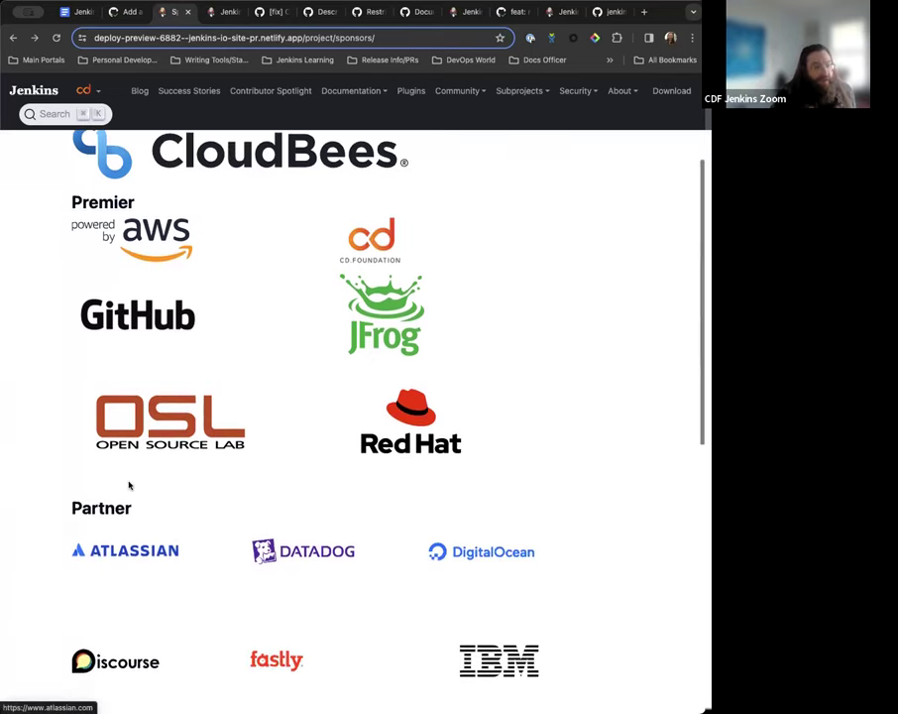
scroll(119, 493, "down", 2)
scroll(91, 451, "up", 1)
scroll(91, 451, "down", 1)
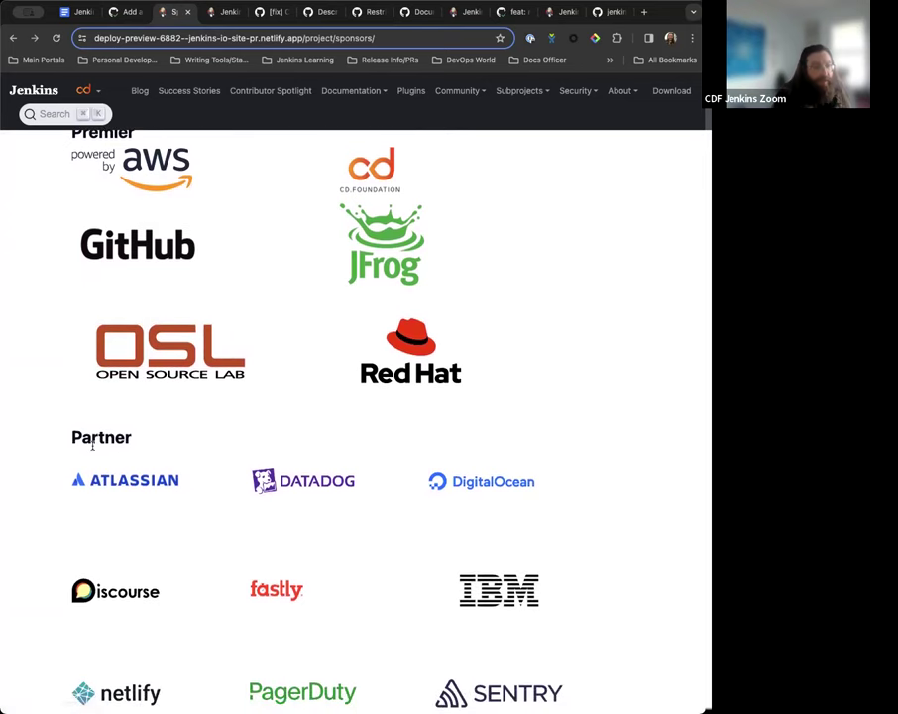
scroll(91, 449, "up", 2)
scroll(109, 376, "up", 4)
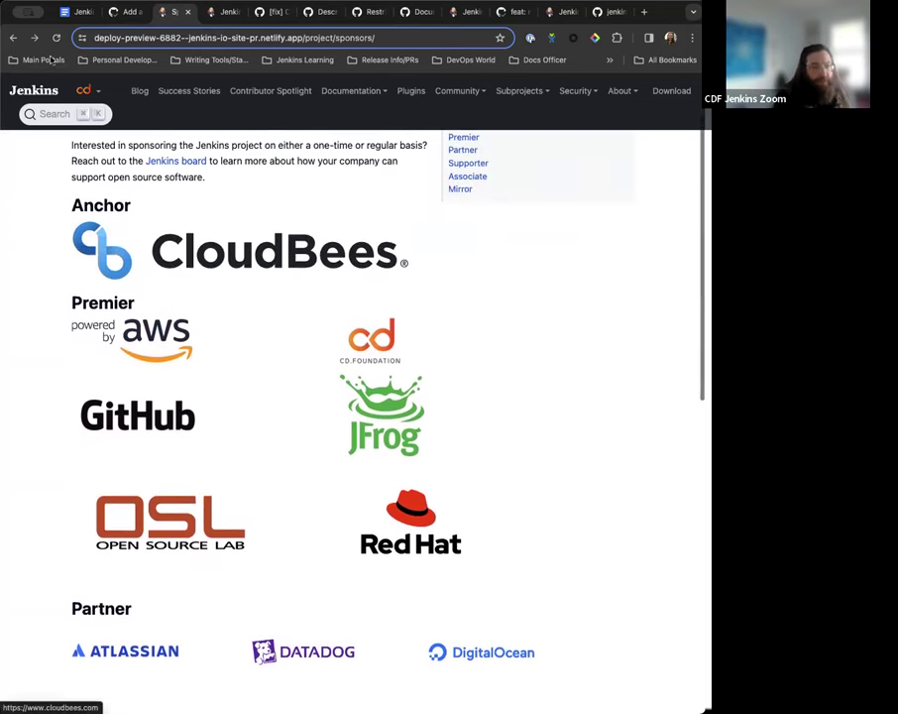
scroll(124, 344, "down", 2)
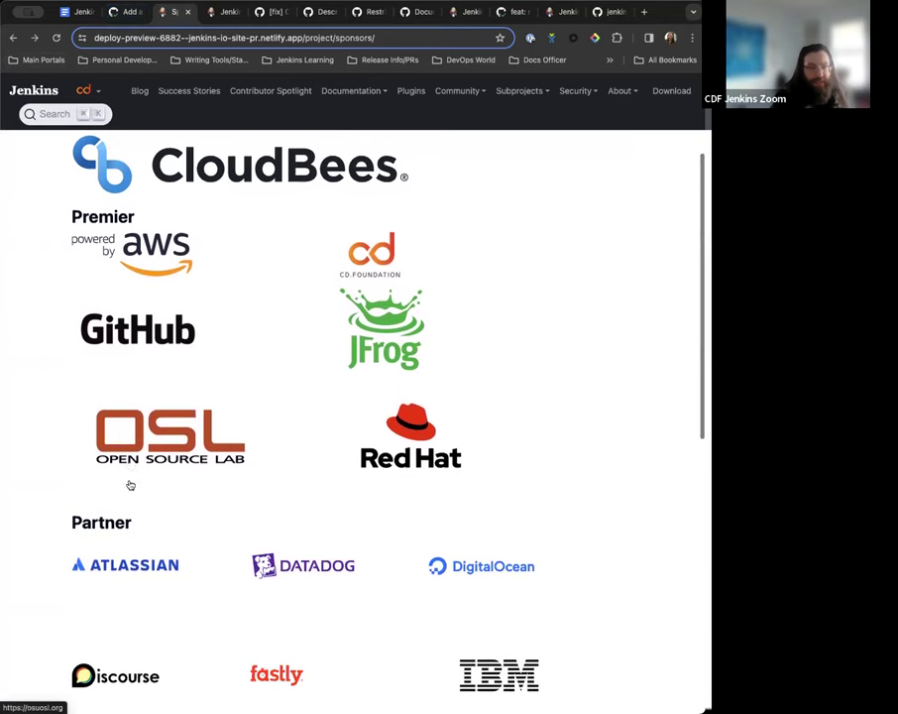
scroll(130, 485, "up", 2)
scroll(130, 485, "up", 2)
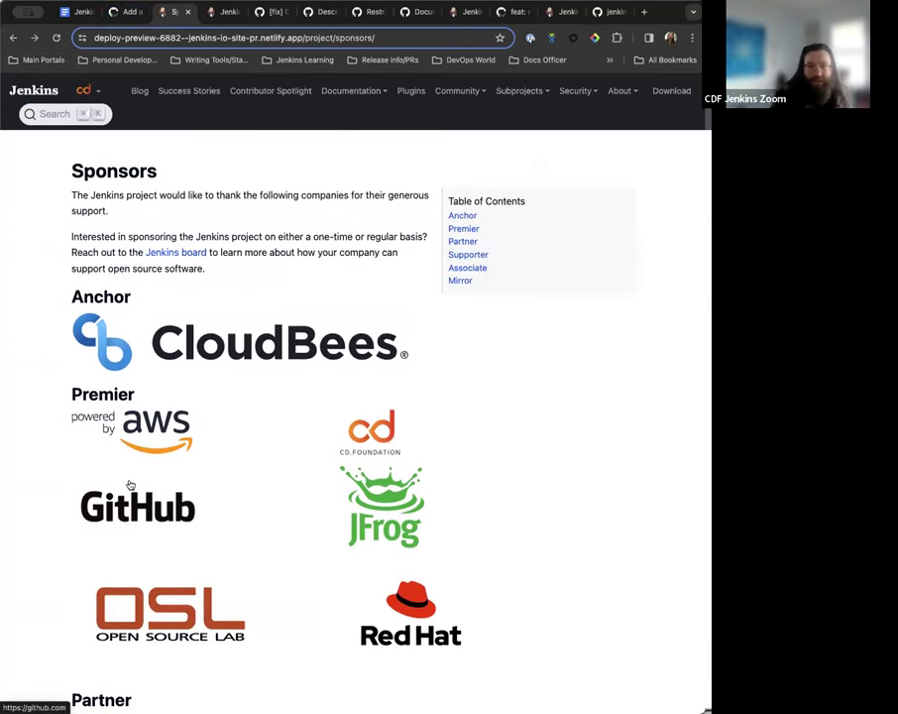
left_click(131, 22)
scroll(200, 310, "down", 2)
scroll(170, 374, "down", 3)
scroll(149, 337, "down", 2)
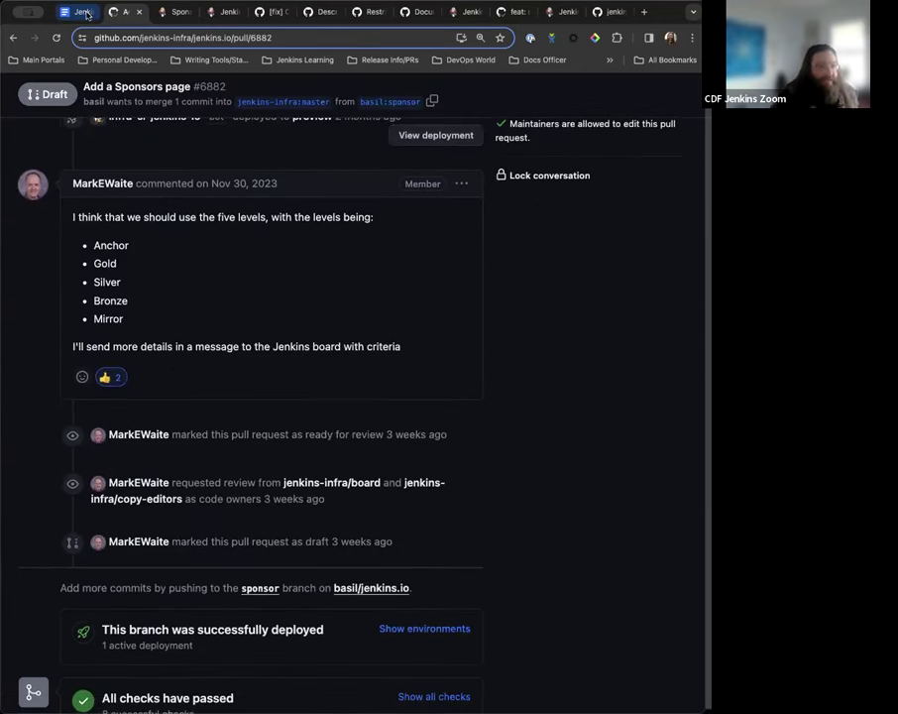
left_click(85, 14)
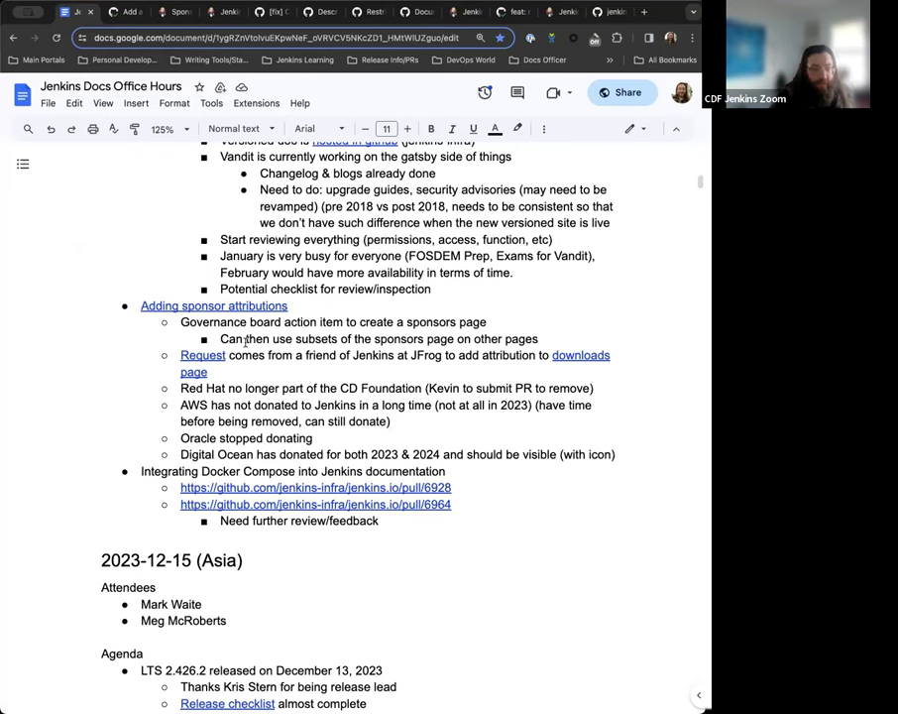
scroll(245, 342, "down", 2)
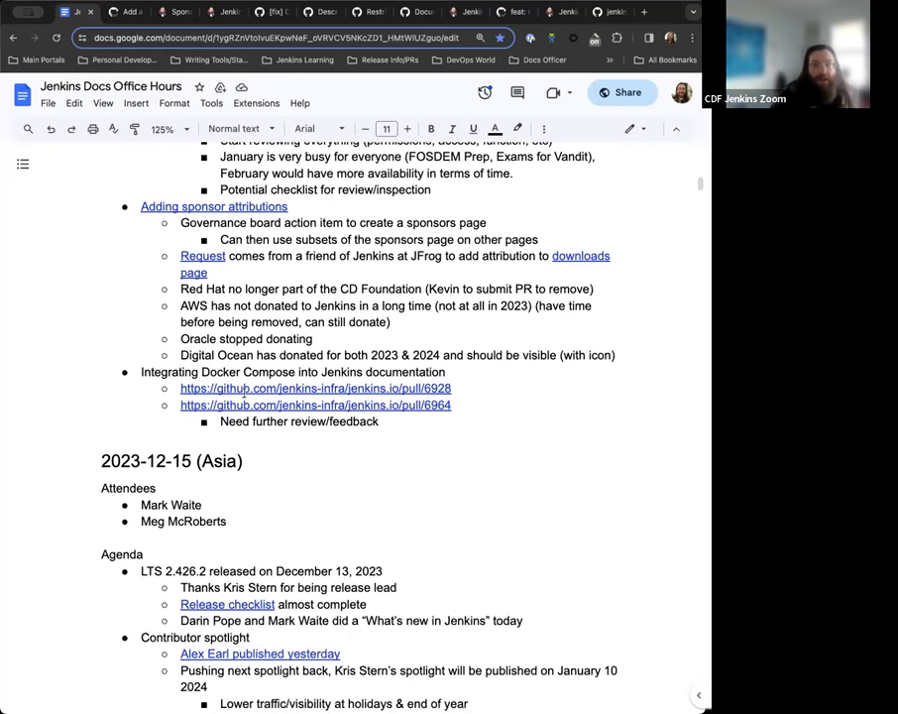
scroll(247, 364, "down", 2)
scroll(320, 239, "down", 1)
scroll(312, 277, "down", 1)
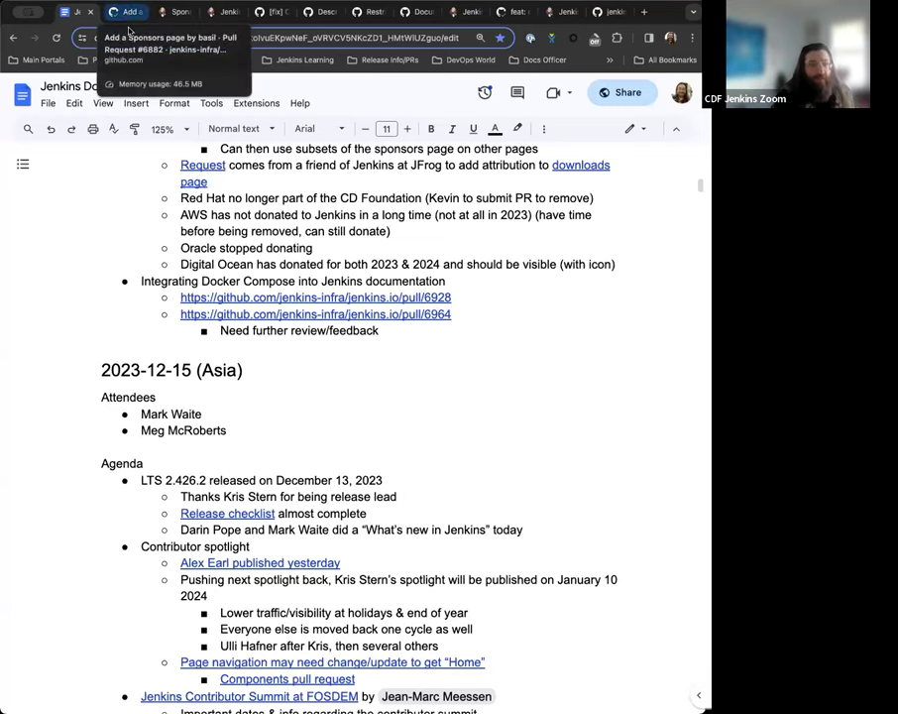
Open pull request #6928 'Maven tutorial revamp' from the notes link and scroll through its comments.
left_click(279, 315)
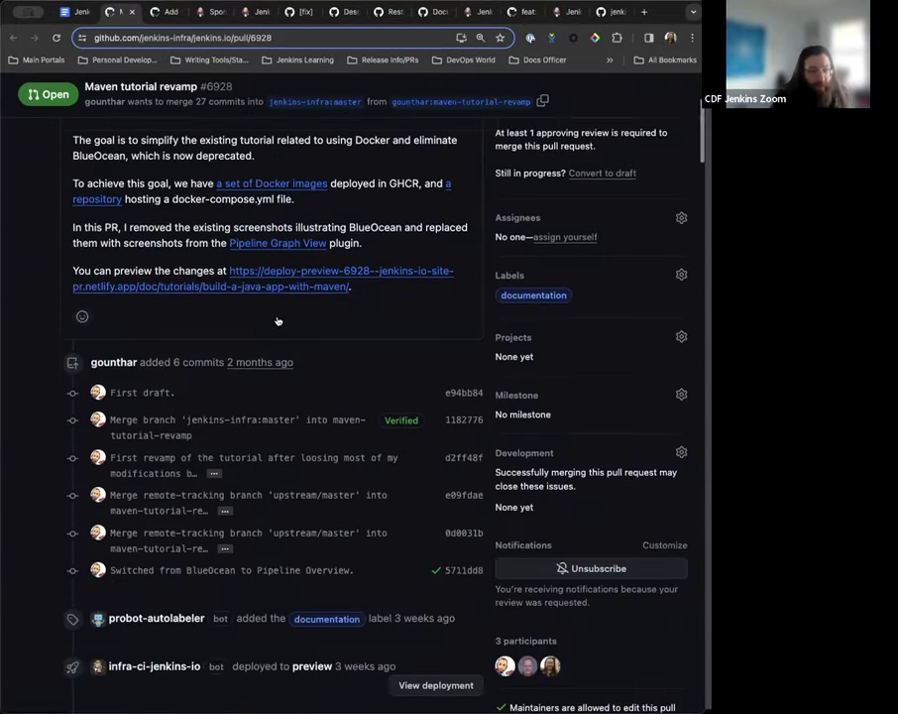
scroll(277, 319, "down", 12)
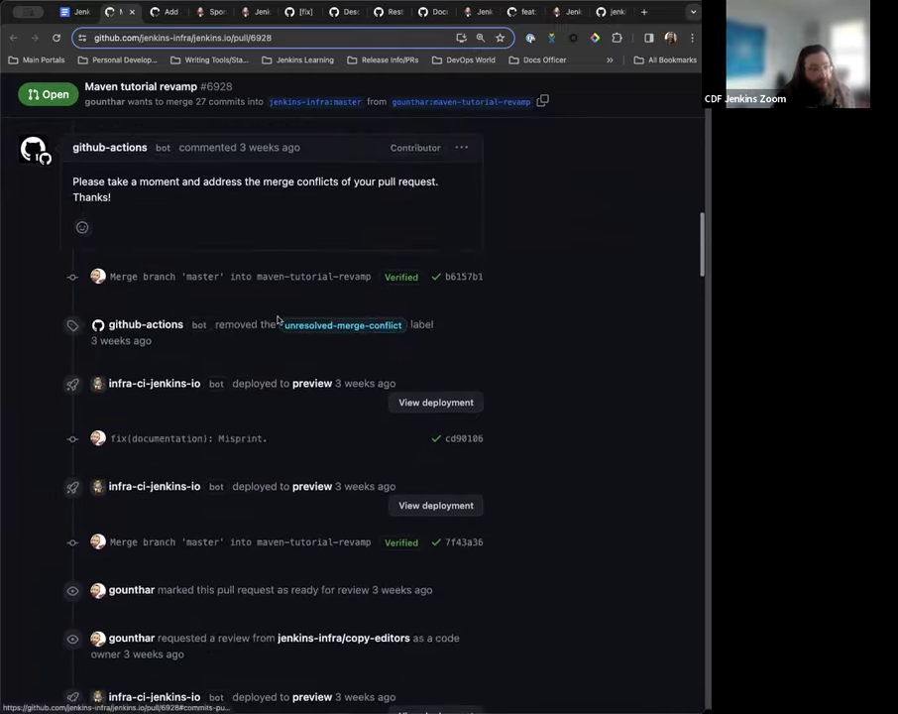
scroll(278, 319, "down", 10)
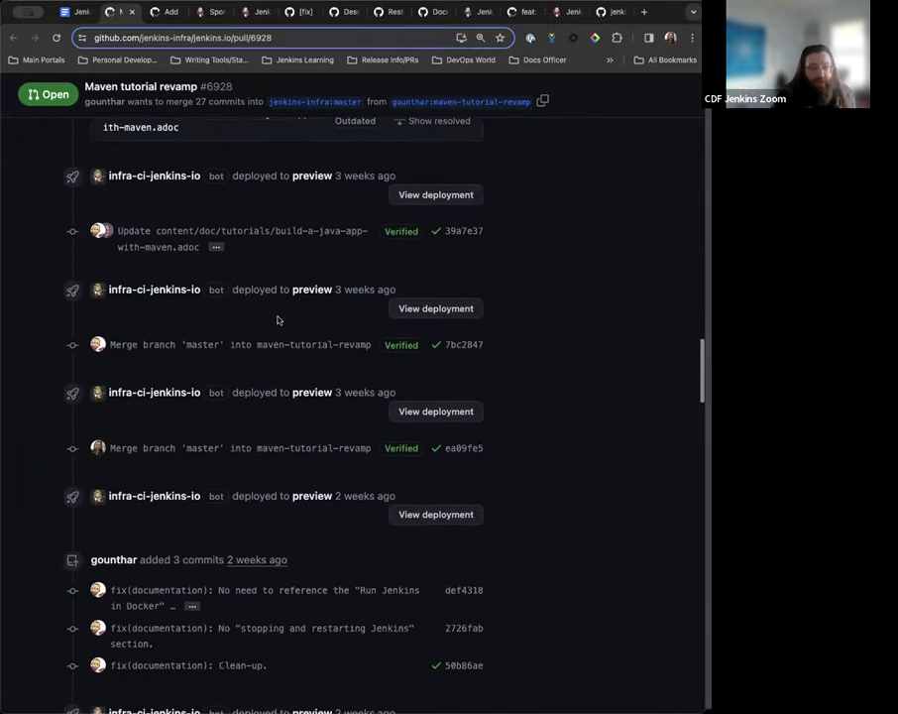
scroll(277, 319, "down", 15)
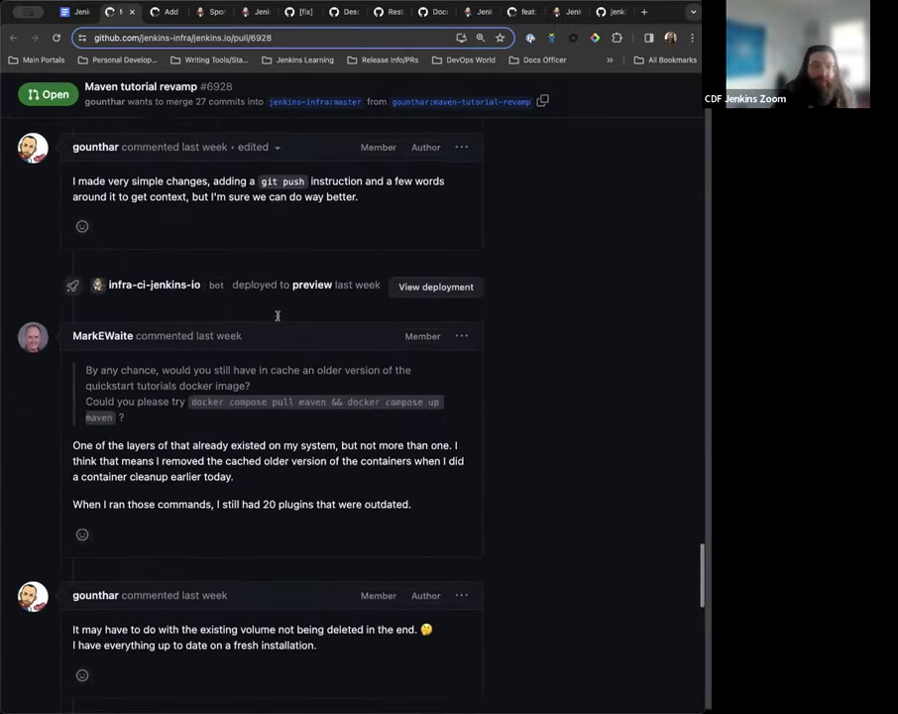
scroll(278, 317, "down", 12)
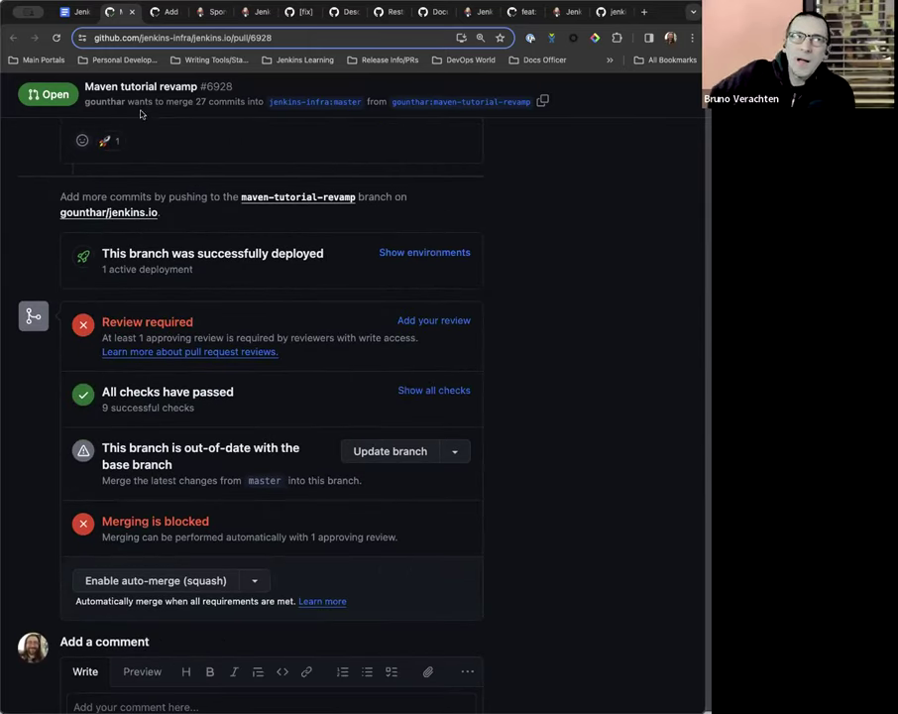
Add the sub-bullet 'Plugin updates/breaks from tutorial need to be accounted for' below 'Need further review/feedback'.
left_click(74, 22)
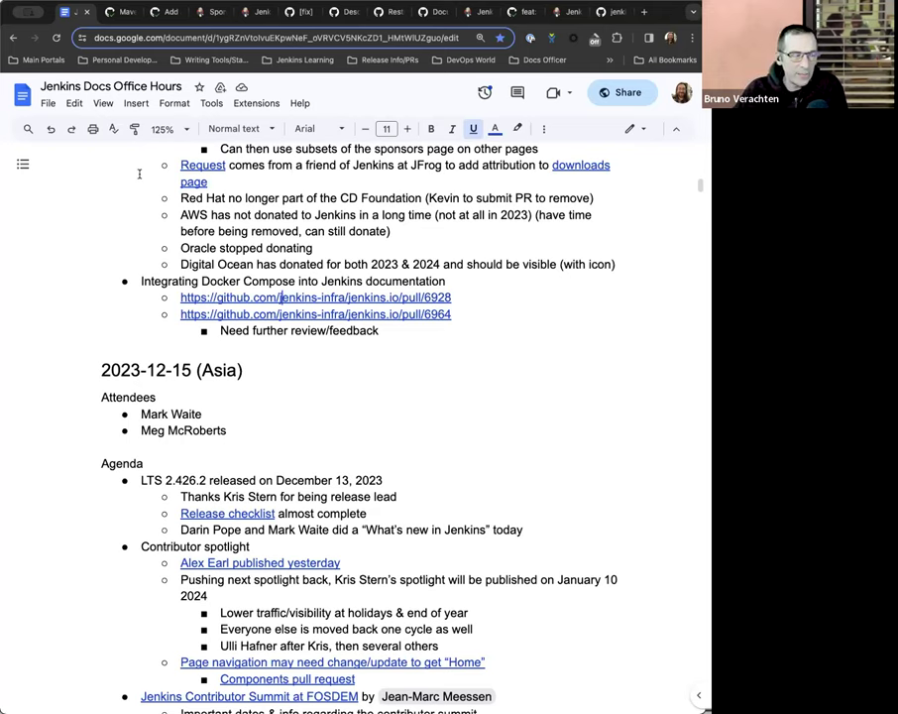
left_click(421, 334)
key("Return")
type("Plugin ")
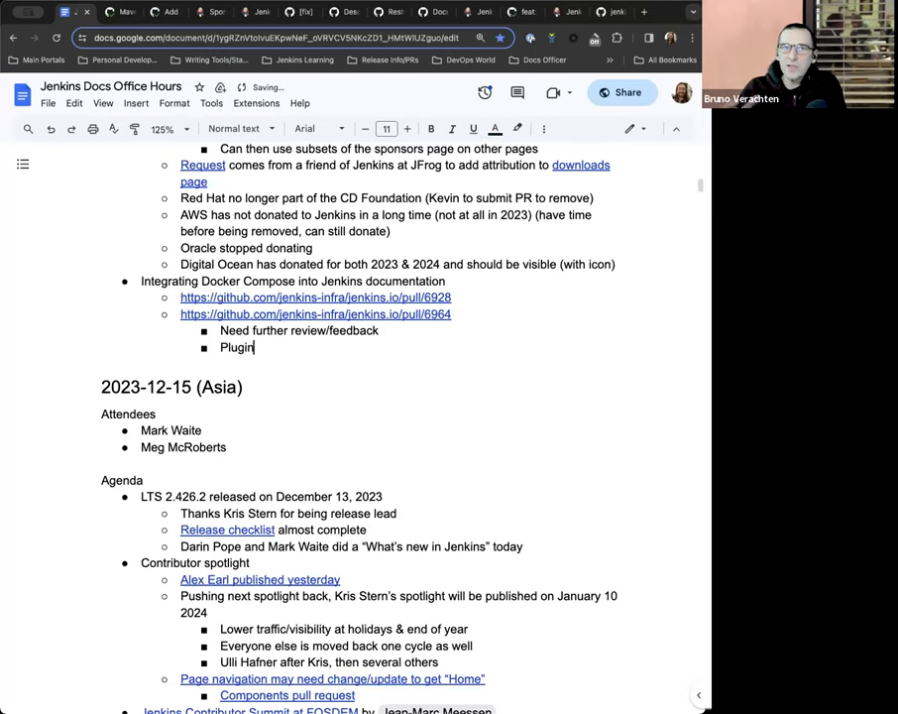
type("updates need to ")
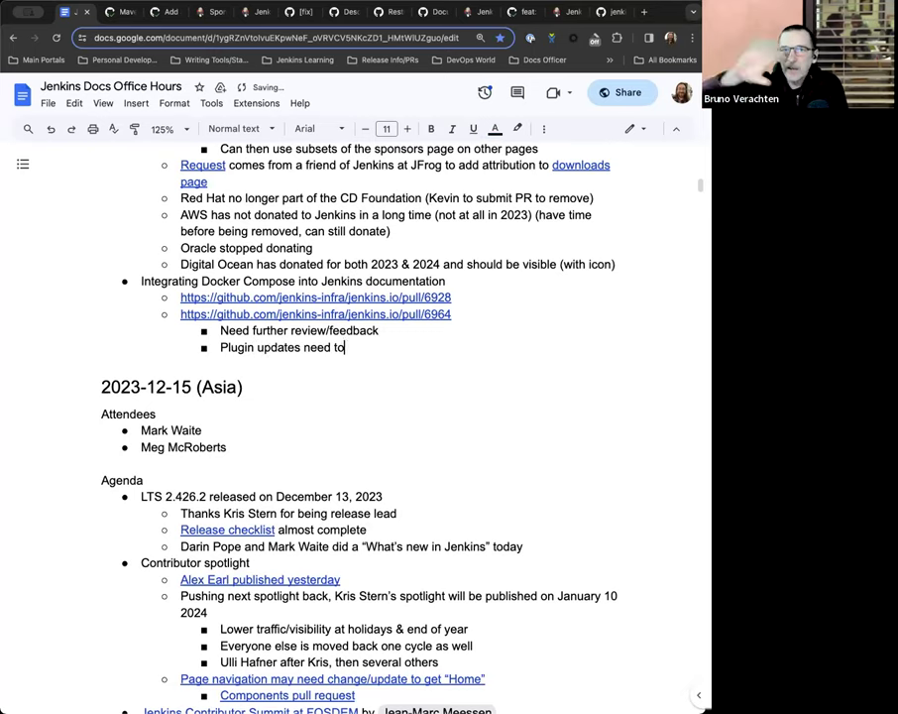
type("be con")
key("BackSpace")
key("BackSpace")
key("BackSpace")
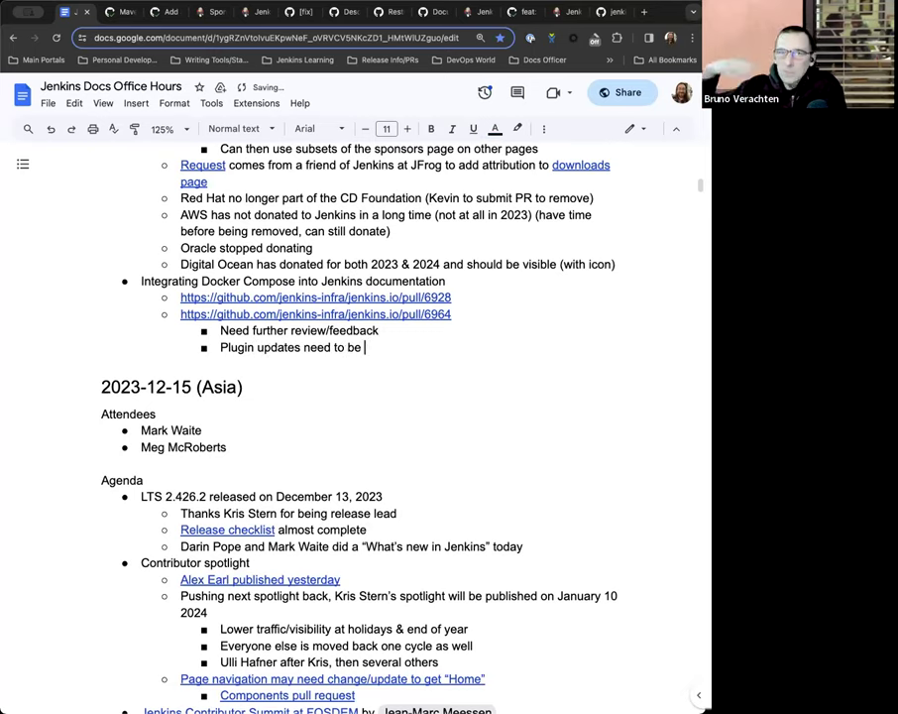
type("accounted for")
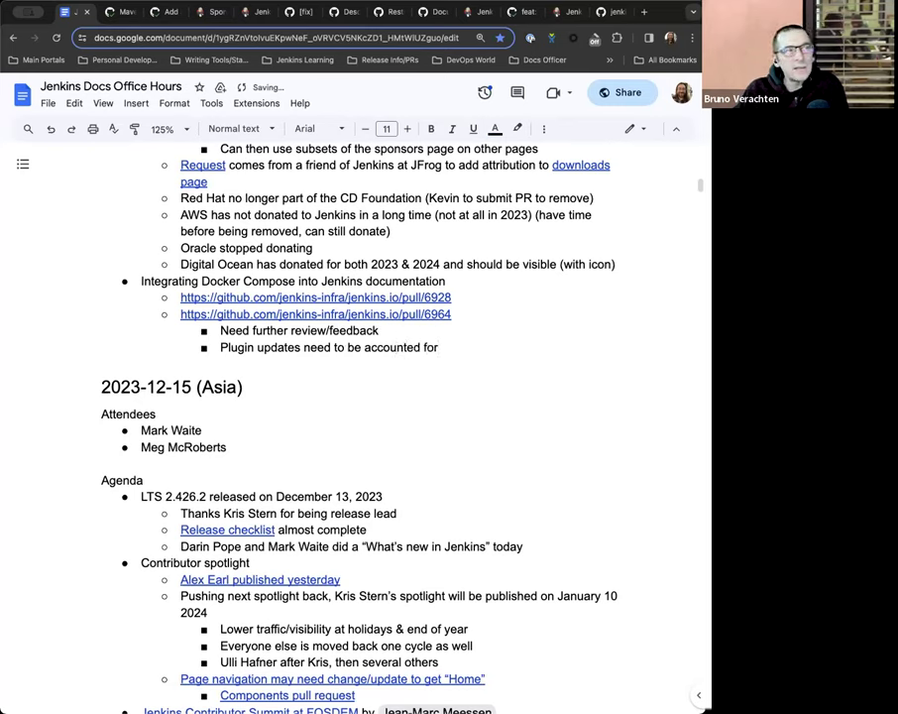
type("/breaks n")
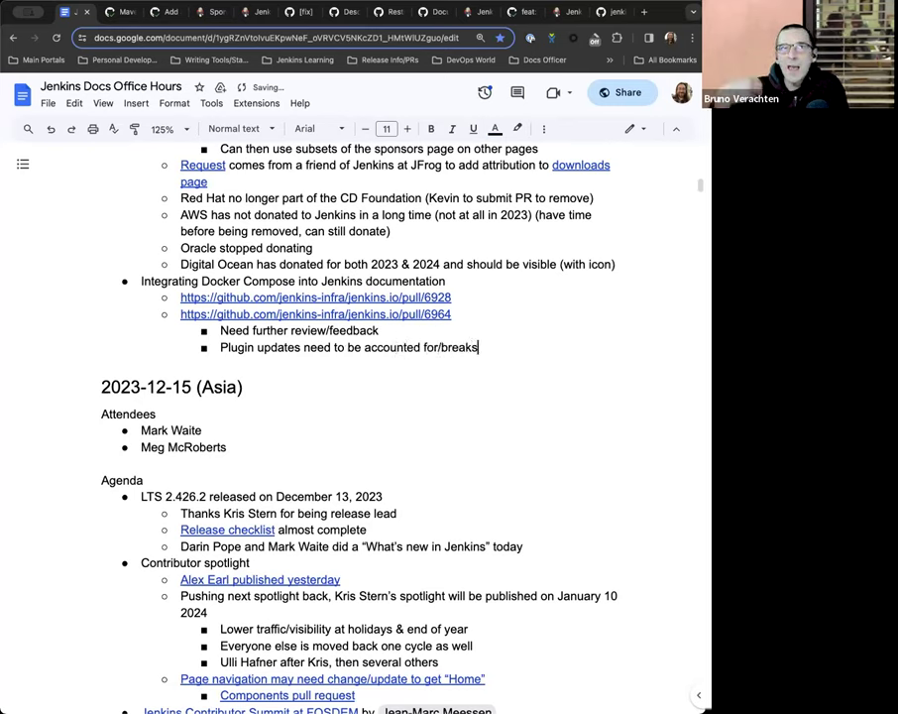
key("BackSpace")
key("BackSpace")
key("BackSpace")
key("BackSpace")
key("BackSpace")
key("BackSpace")
key("BackSpace")
key("BackSpace")
key("BackSpace")
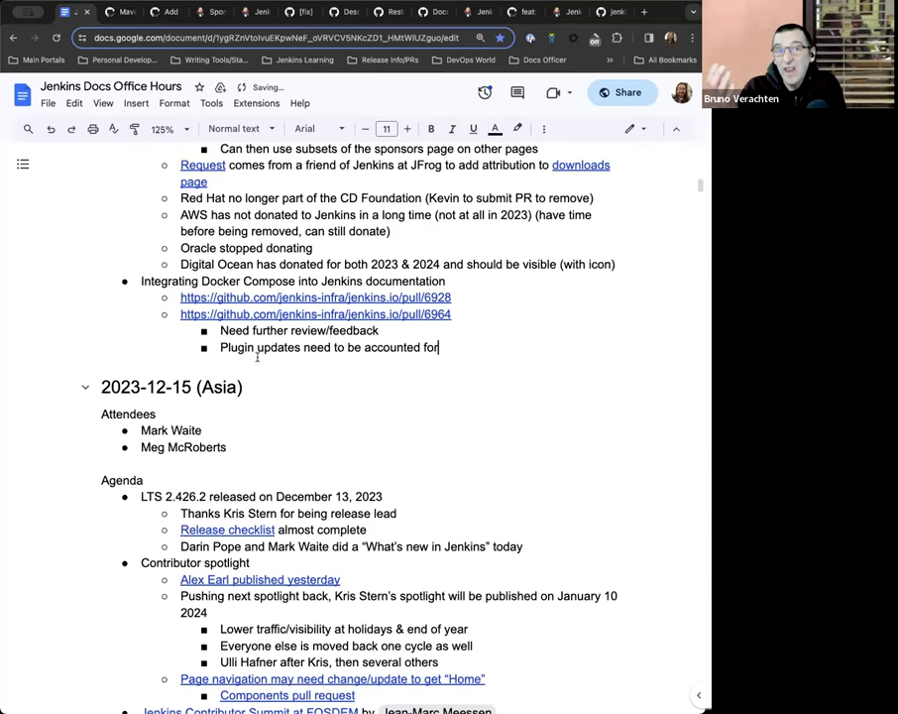
left_click(304, 347)
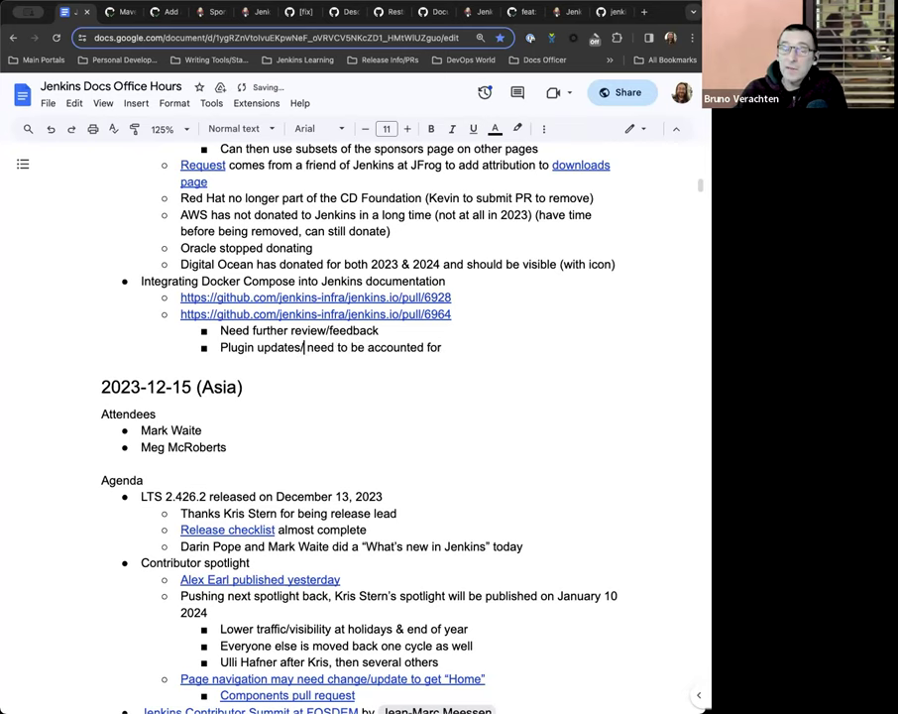
type("/nre")
key("BackSpace")
key("BackSpace")
key("BackSpace")
type("breaks from")
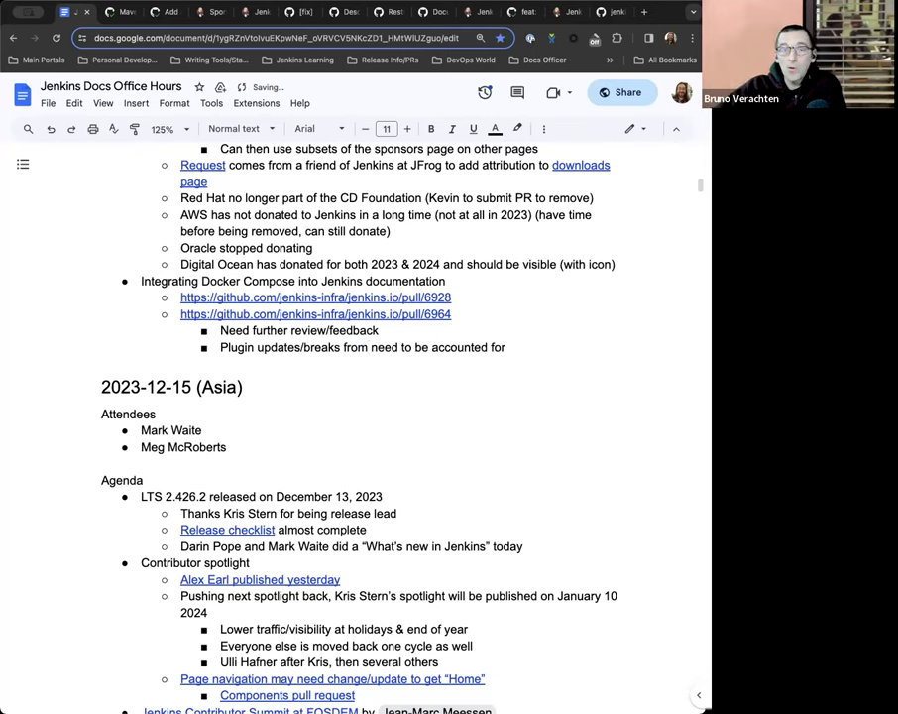
type(" tutorial")
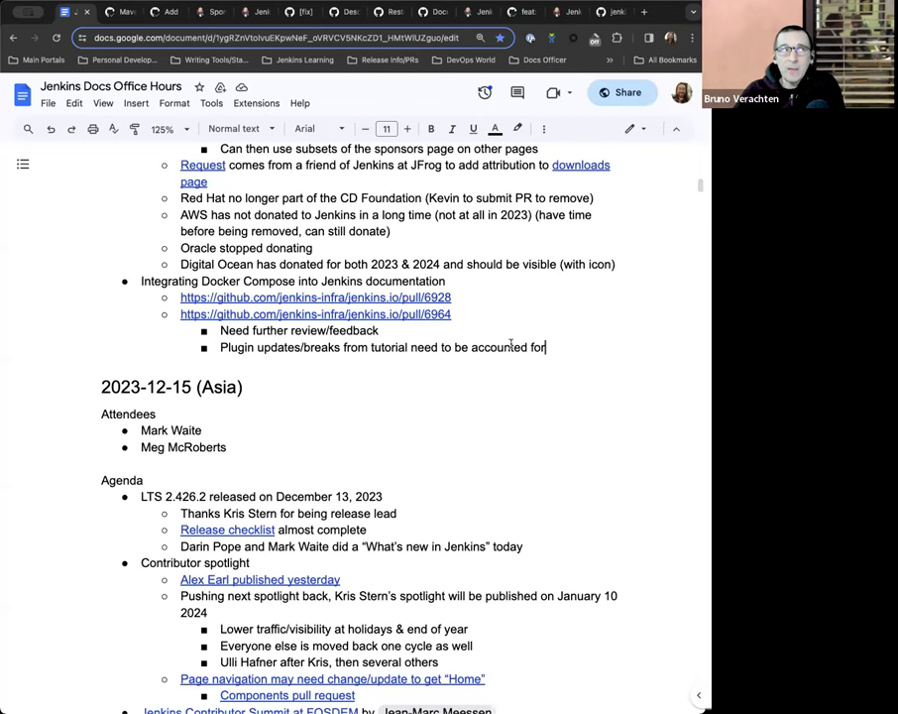
Close the Add a Sponsors page pull request tab and go back to the notes.
left_click(167, 18)
left_click(176, 12)
left_click(121, 20)
left_click(77, 12)
Open Python tutorial revamp pull request #6964 from its link preview, skim it, and return to the notes.
mouse_move(387, 313)
left_click(297, 335)
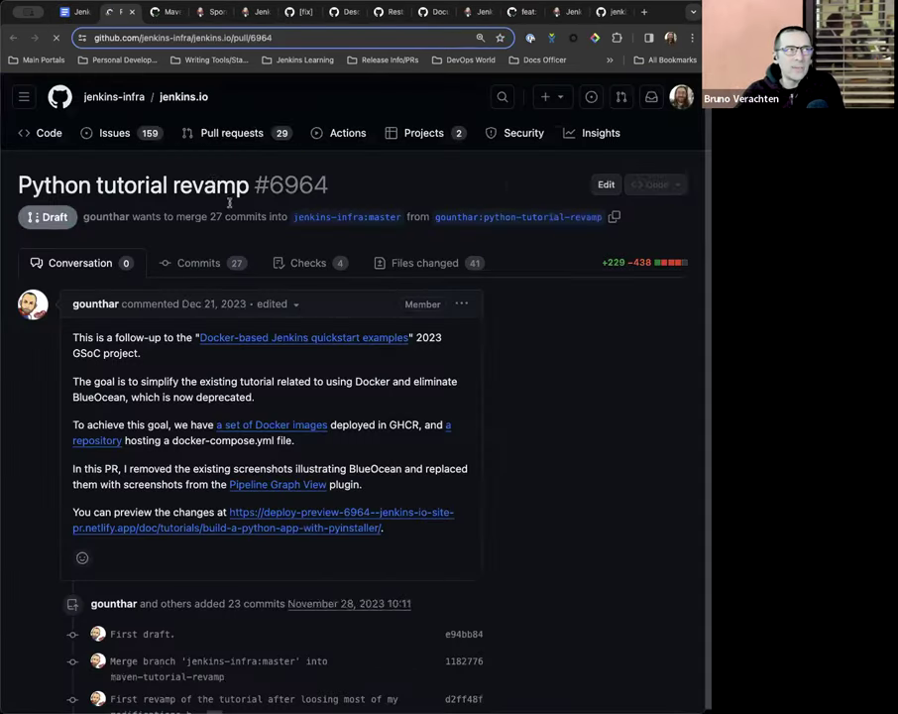
scroll(256, 374, "down", 3)
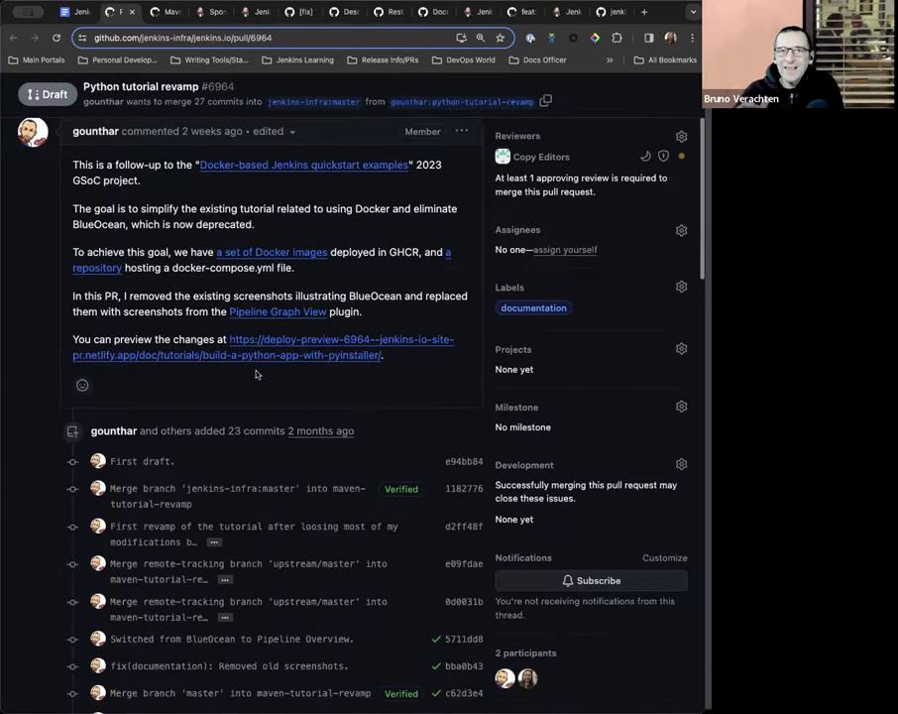
scroll(255, 374, "up", 1)
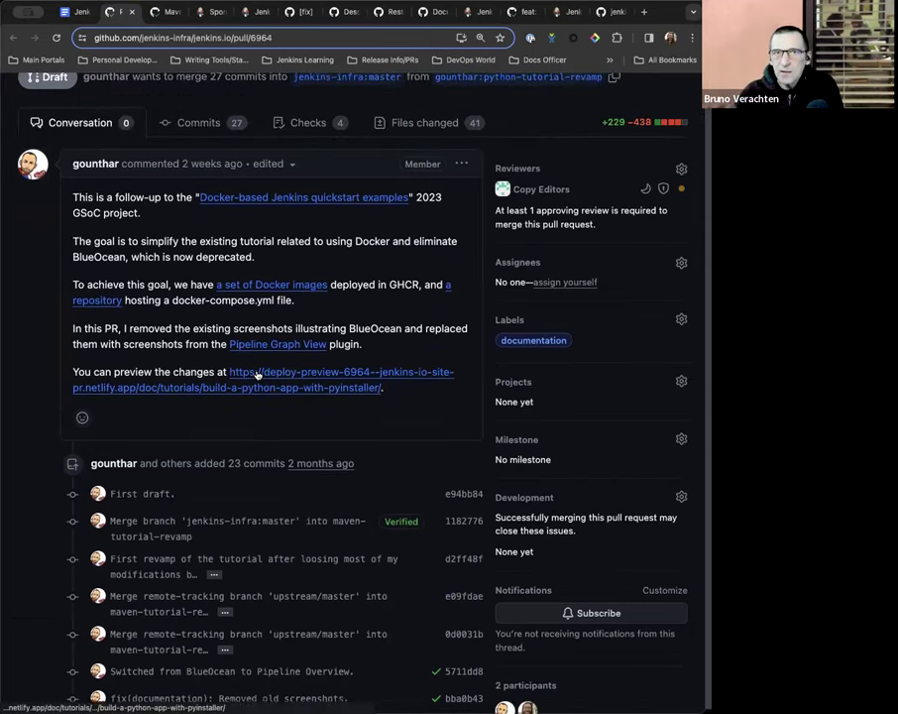
scroll(256, 374, "down", 10)
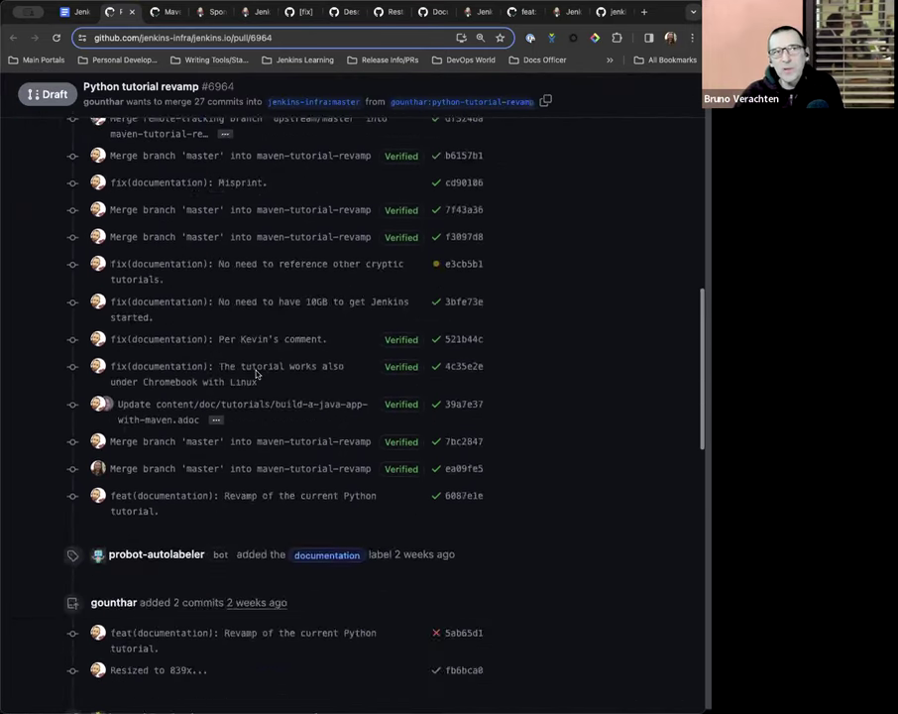
scroll(256, 374, "down", 10)
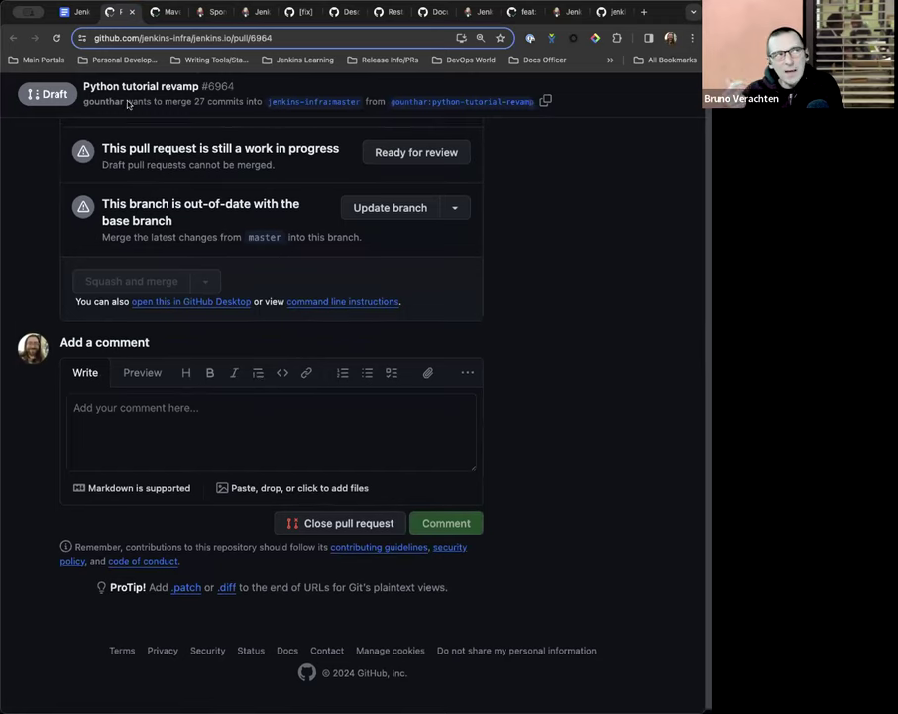
left_click(73, 16)
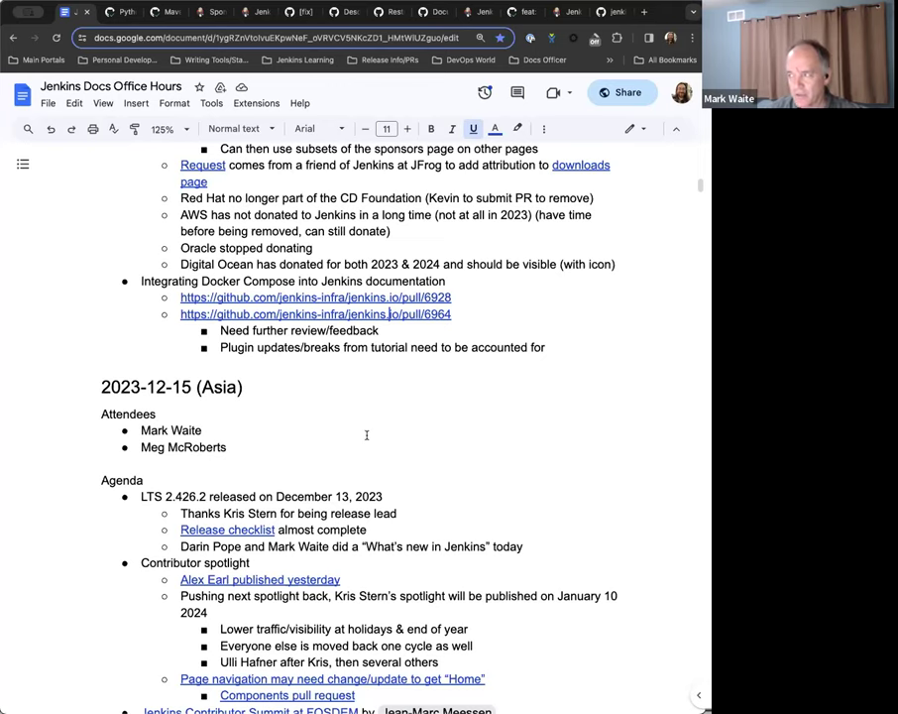
Add a sub-bullet below the plugin-updates note: 'Python tutorial repo is not necessarily up to date of recent python versions'.
left_click(568, 347)
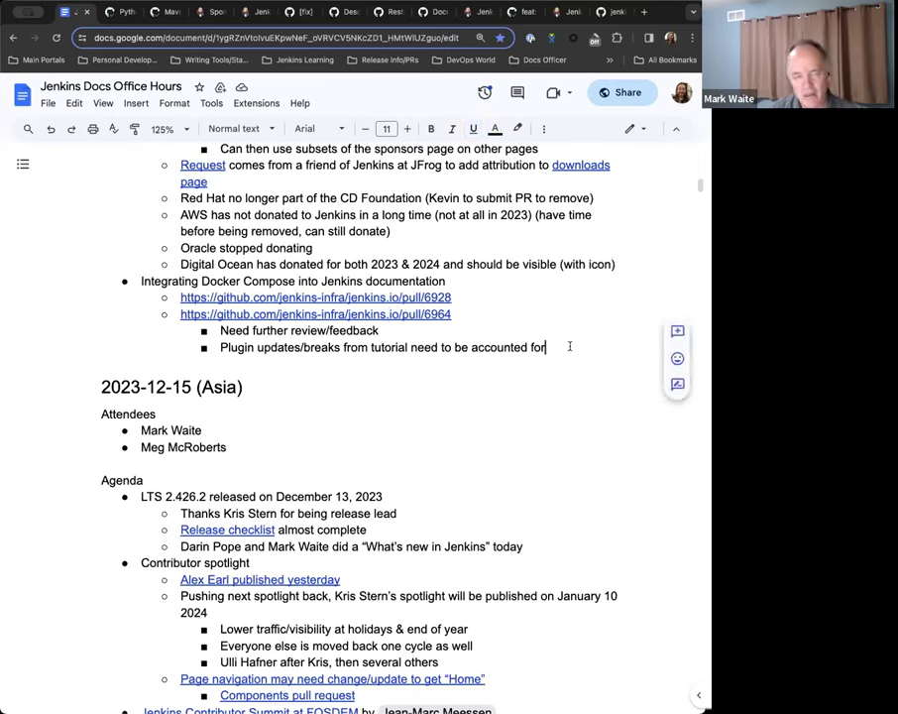
key("Return")
type("Python tutorial repo is not necessarily aware/up to date of the")
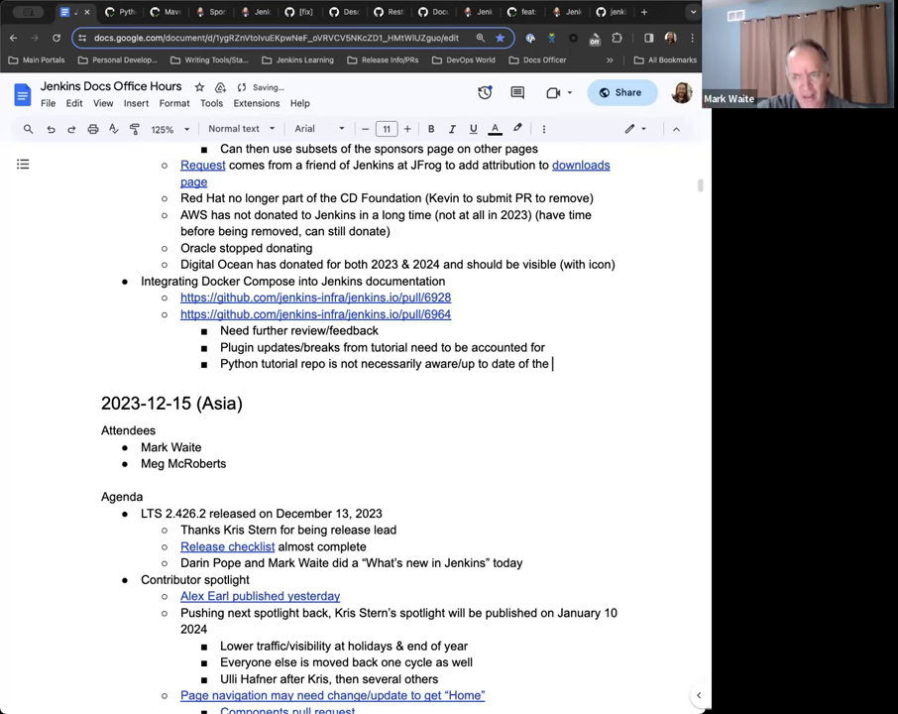
key("BackSpace")
key("BackSpace")
key("BackSpace")
key("BackSpace")
type("recent python")
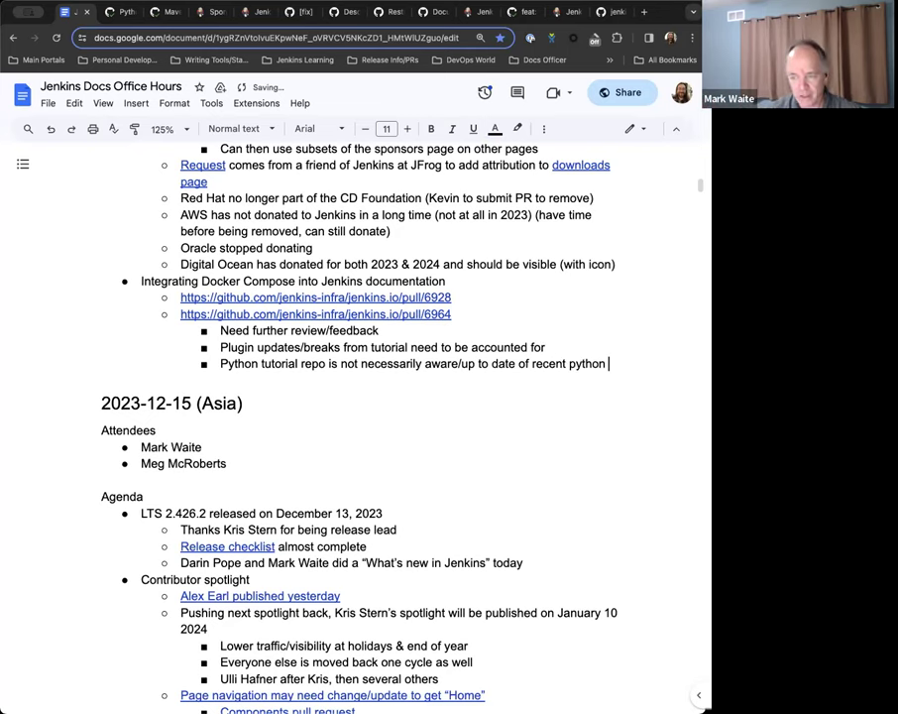
key("BackSpace")
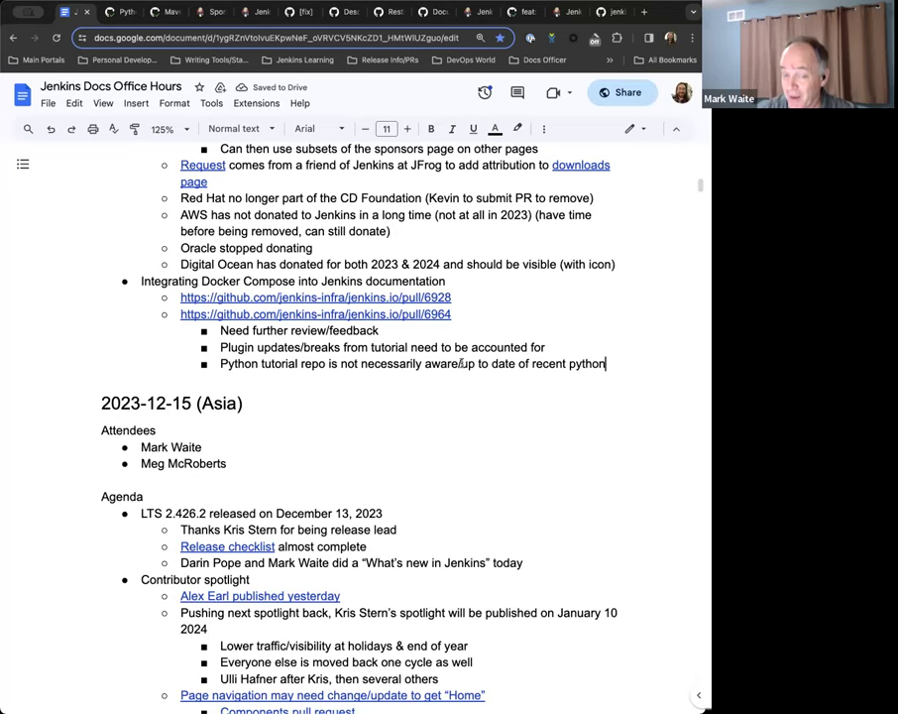
left_click_drag(462, 364, 424, 369)
key("BackSpace")
left_click(578, 366)
type("versions")
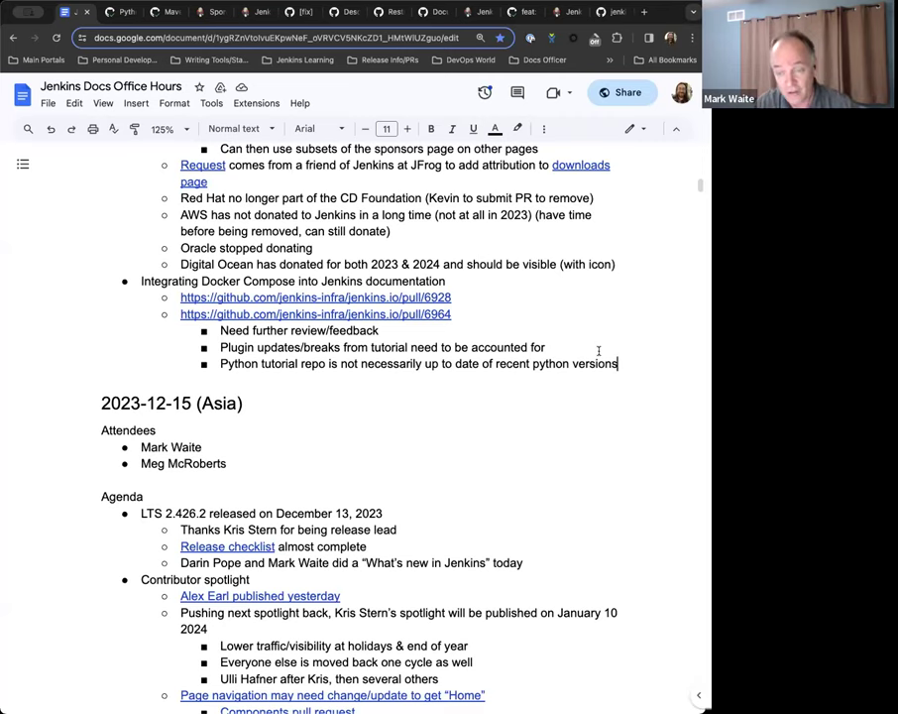
scroll(598, 351, "up", 1)
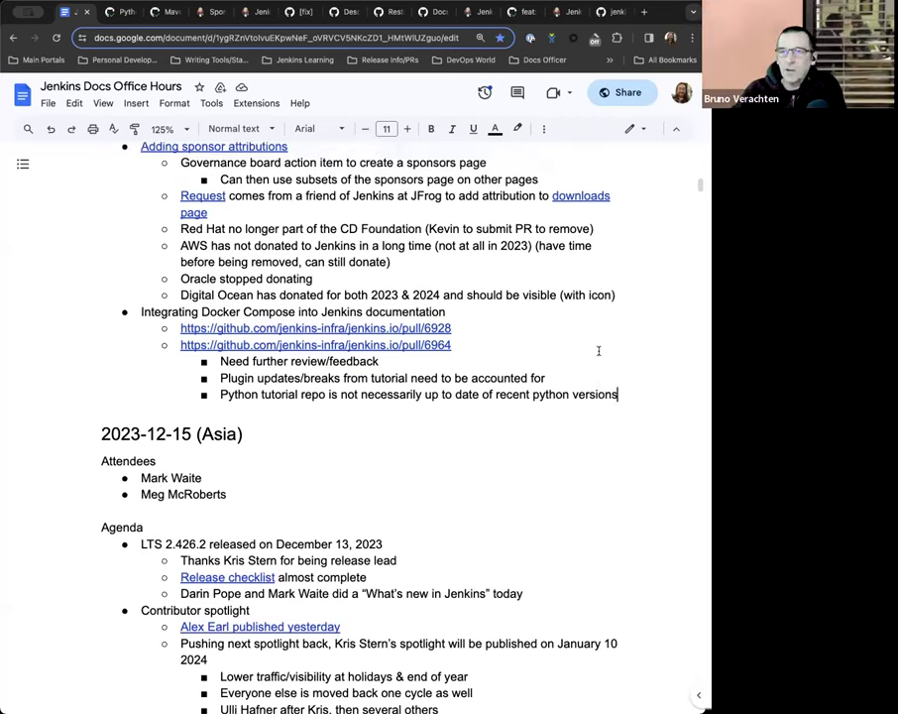
scroll(599, 351, "up", 4)
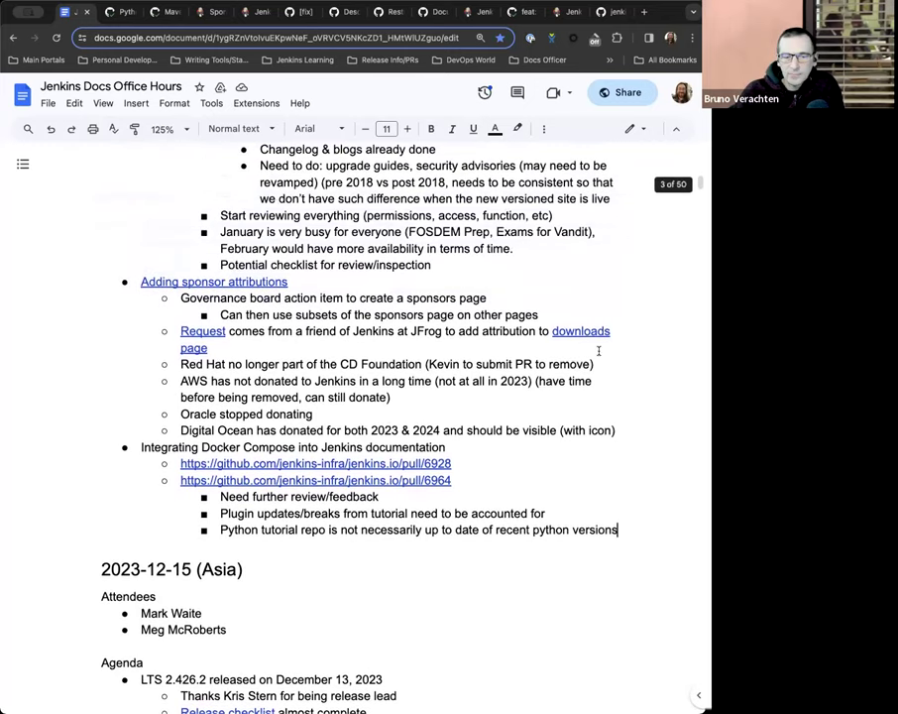
scroll(598, 351, "up", 3)
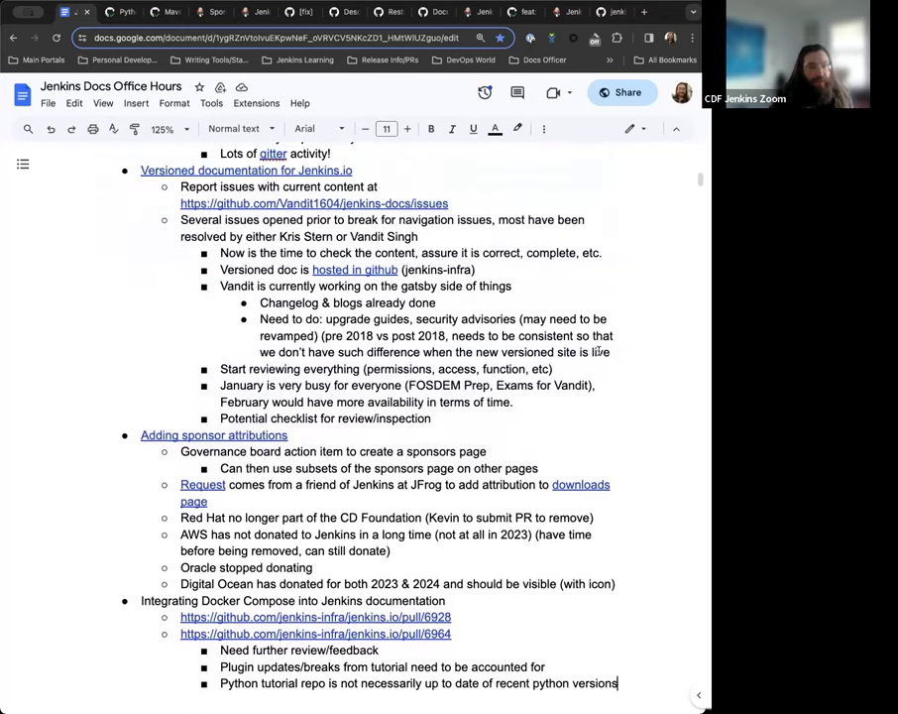
scroll(599, 351, "down", 1)
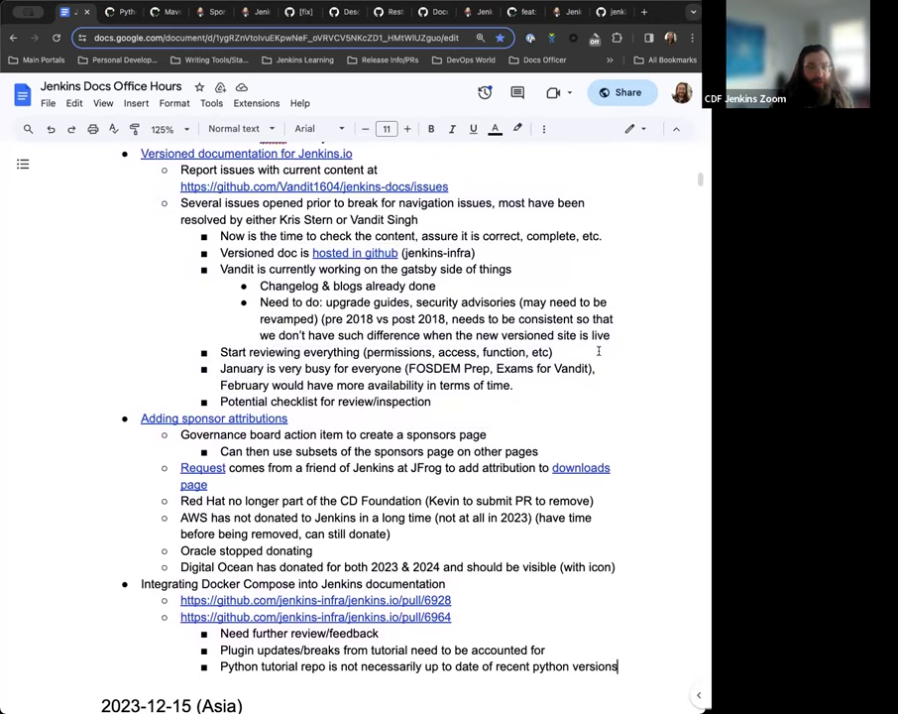
scroll(599, 351, "down", 1)
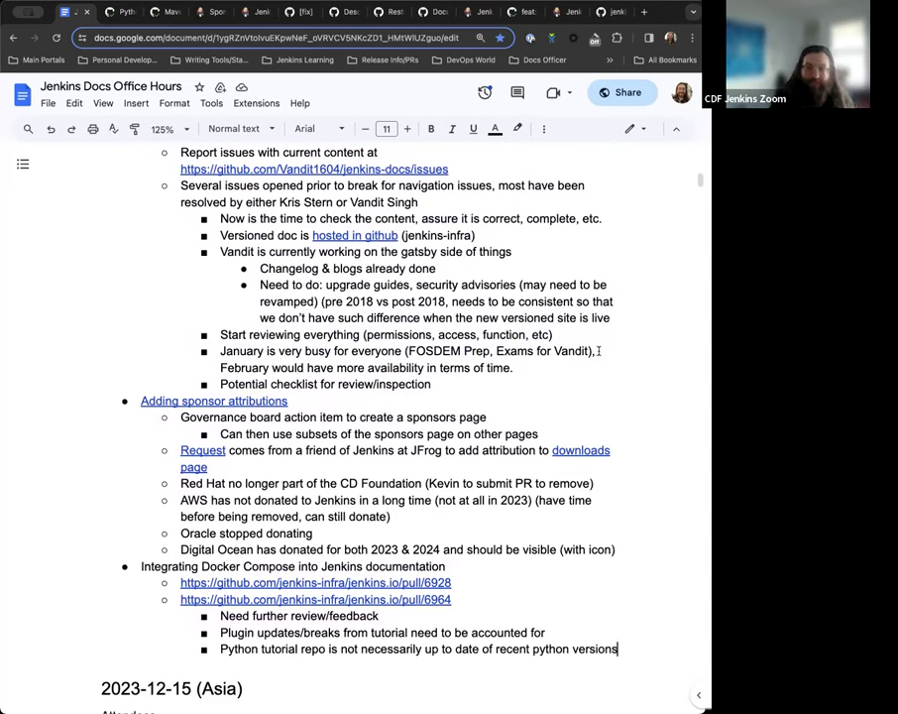
scroll(599, 351, "down", 2)
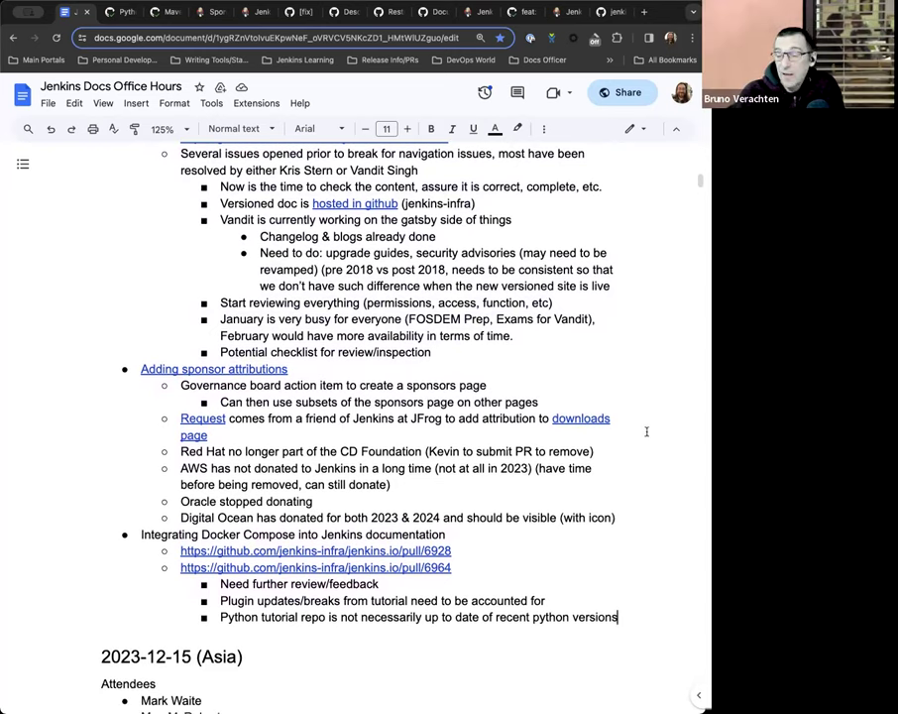
scroll(642, 476, "down", 1)
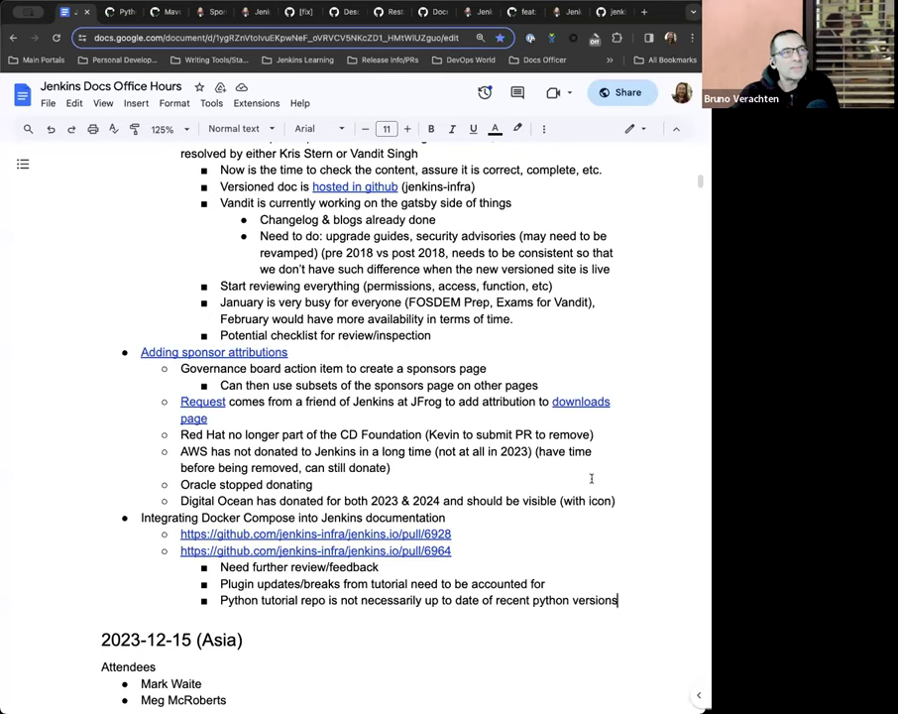
scroll(592, 480, "down", 1)
scroll(592, 480, "up", 3)
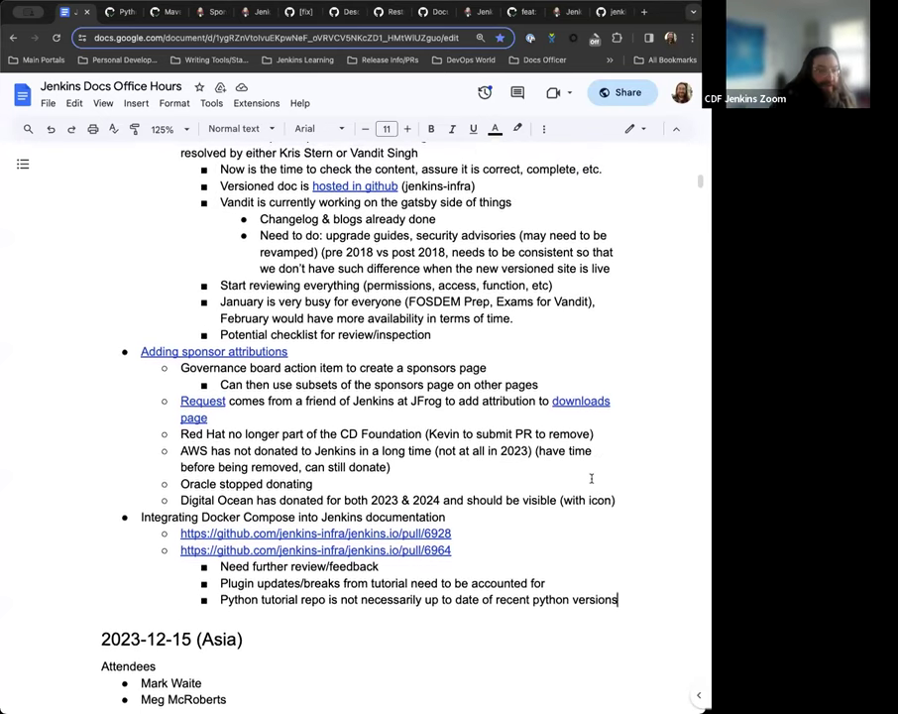
scroll(592, 480, "up", 3)
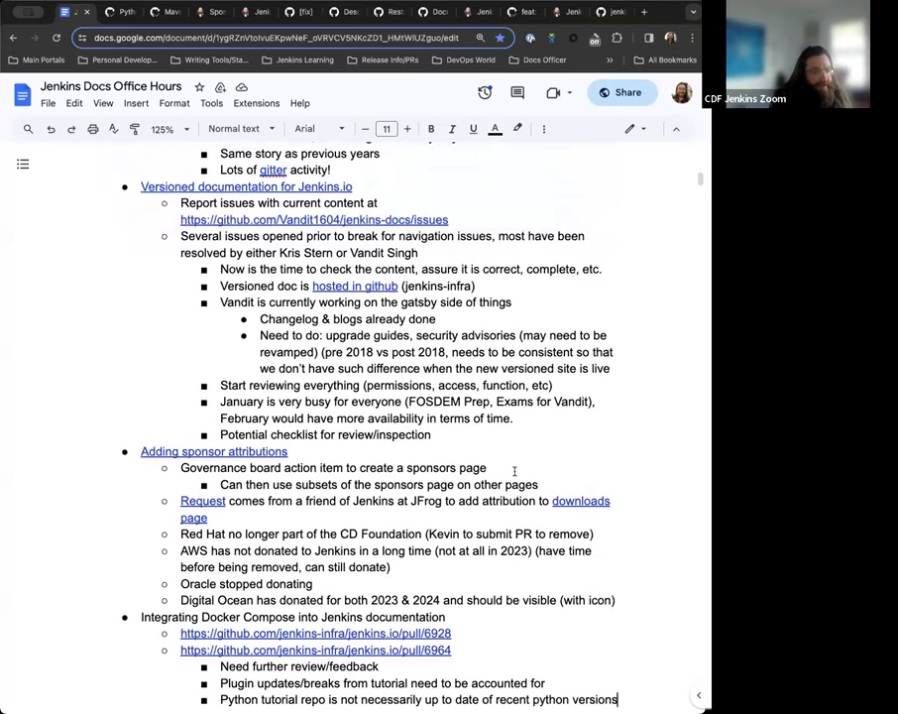
scroll(514, 471, "up", 1)
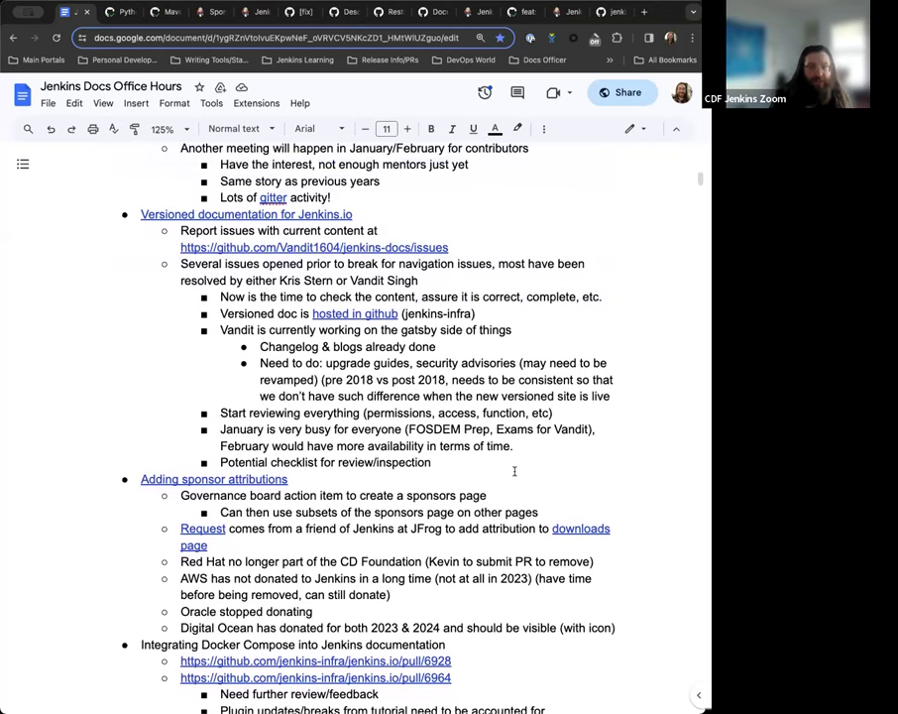
scroll(514, 471, "up", 10)
scroll(514, 471, "up", 3)
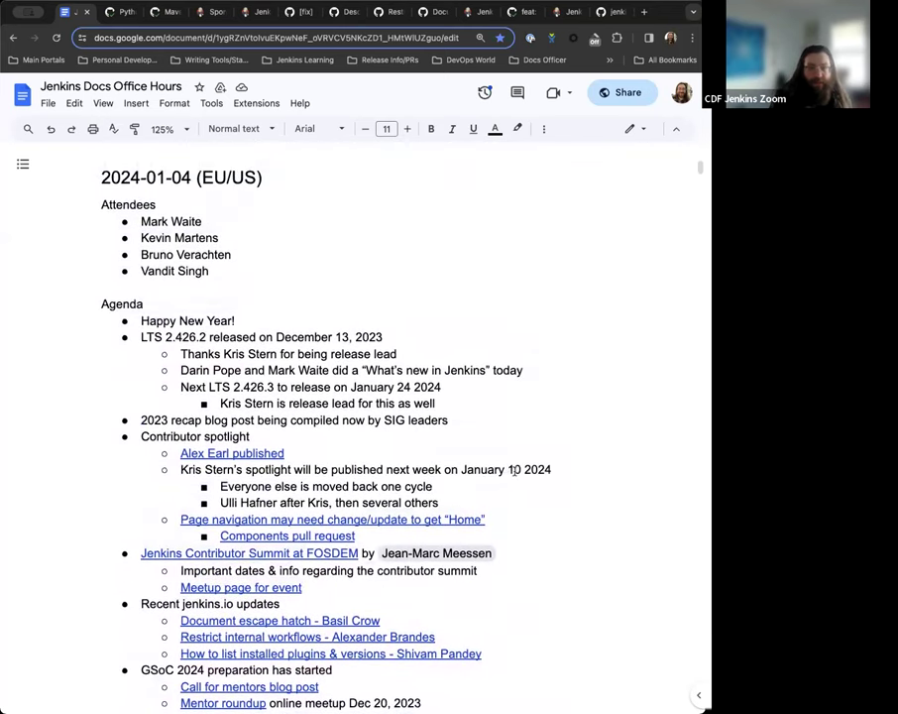
scroll(513, 471, "down", 1)
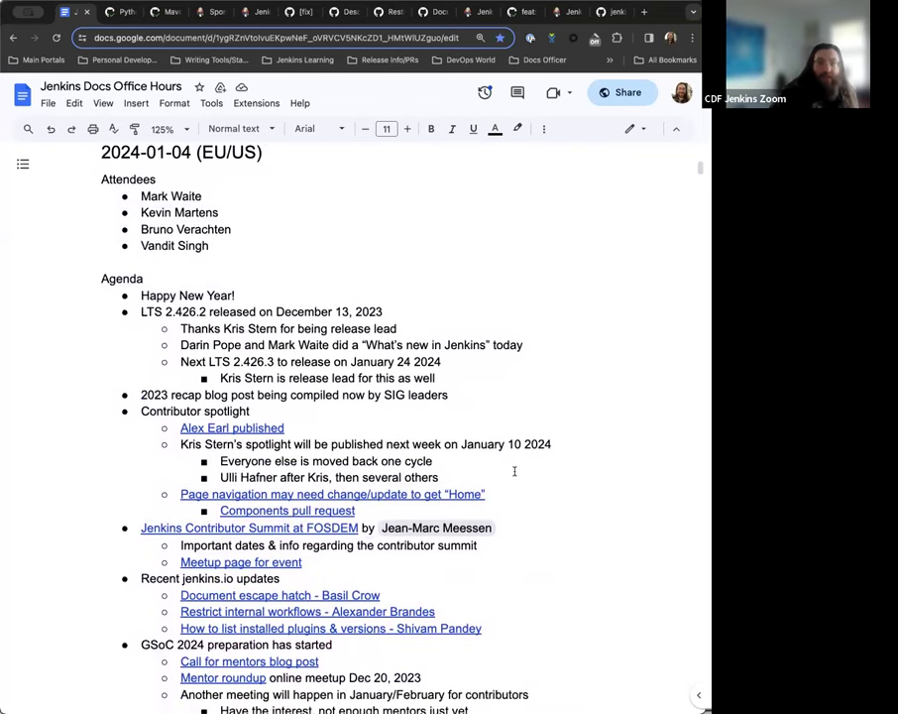